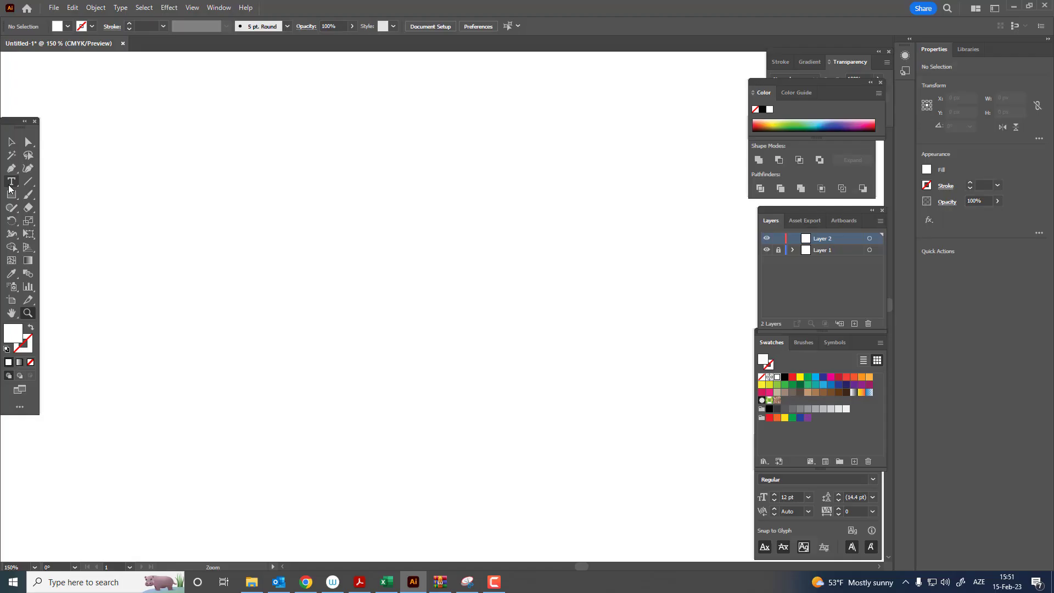
# Step: Open the Rectangle tool's flyout to reveal the other basic shape tools
pyautogui.rightClick(11, 194)
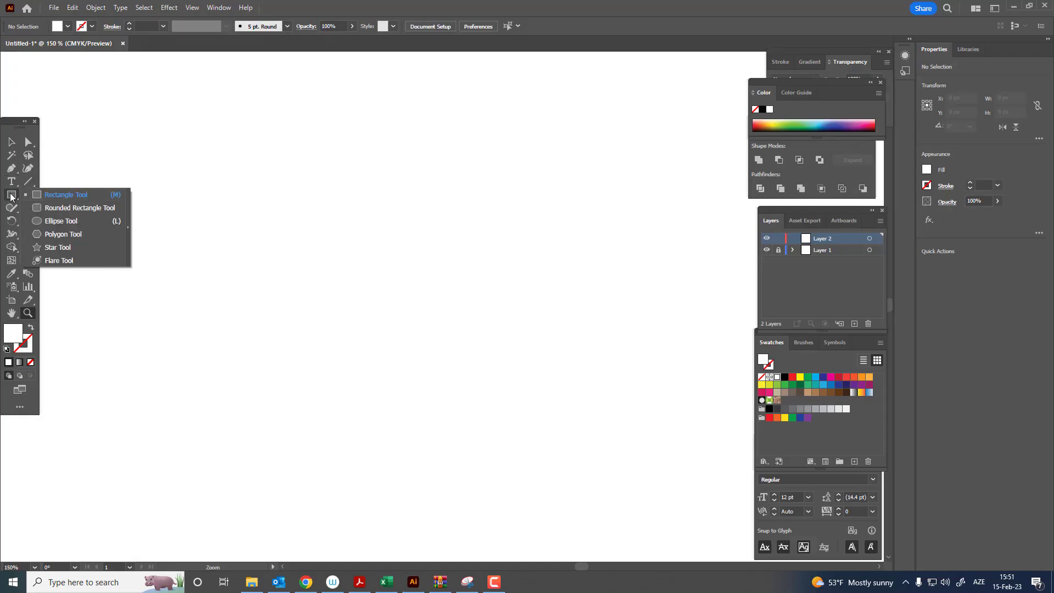
# Step: Draw a large circle filled with an orange chosen in the Color Picker
pyautogui.click(77, 222)
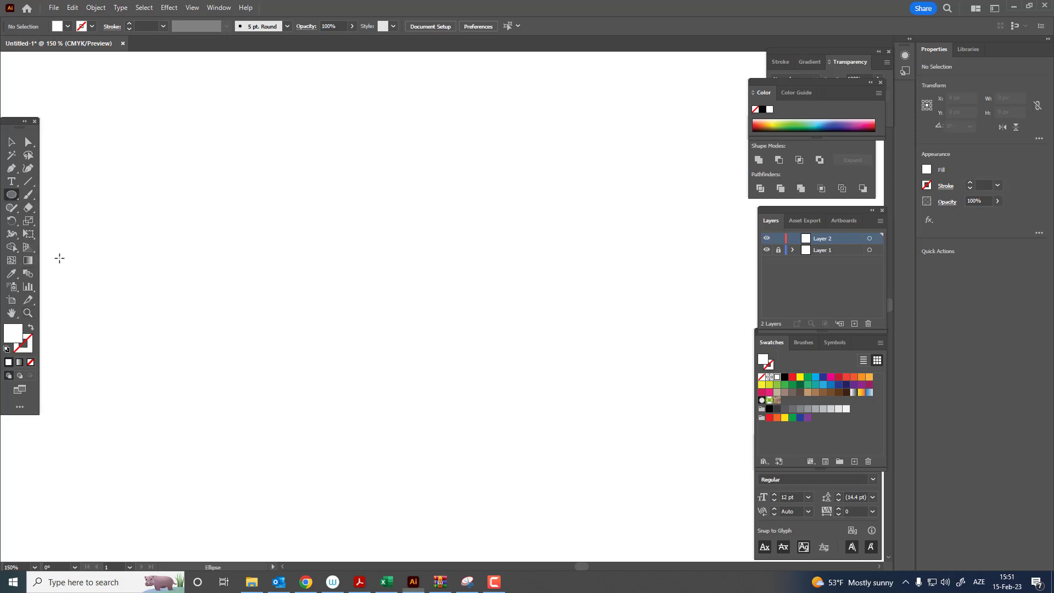
pyautogui.doubleClick(21, 333)
pyautogui.click(759, 156)
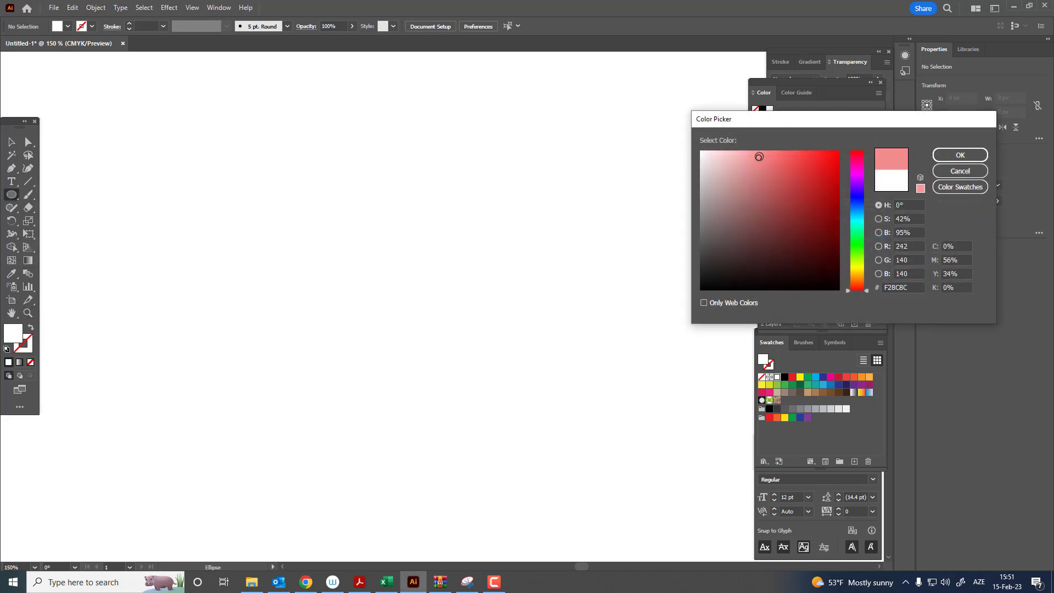
pyautogui.moveTo(859, 287); pyautogui.dragTo(860, 278)
pyautogui.click(822, 155)
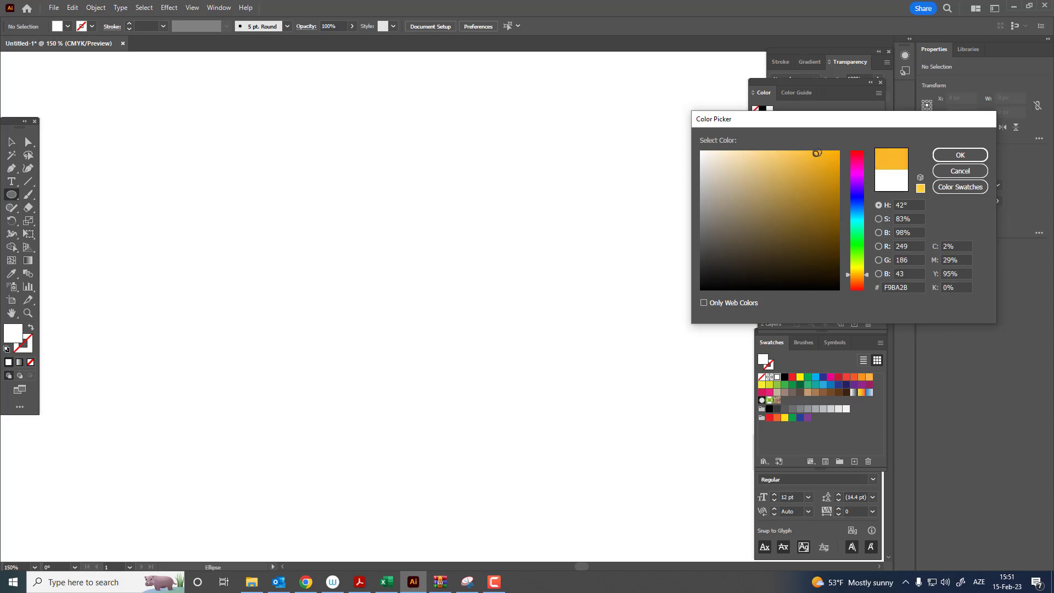
pyautogui.click(960, 155)
pyautogui.moveTo(279, 211)
pyautogui.mouseDown()
pyautogui.moveTo(373, 233)
pyautogui.moveTo(559, 307)
pyautogui.mouseUp()
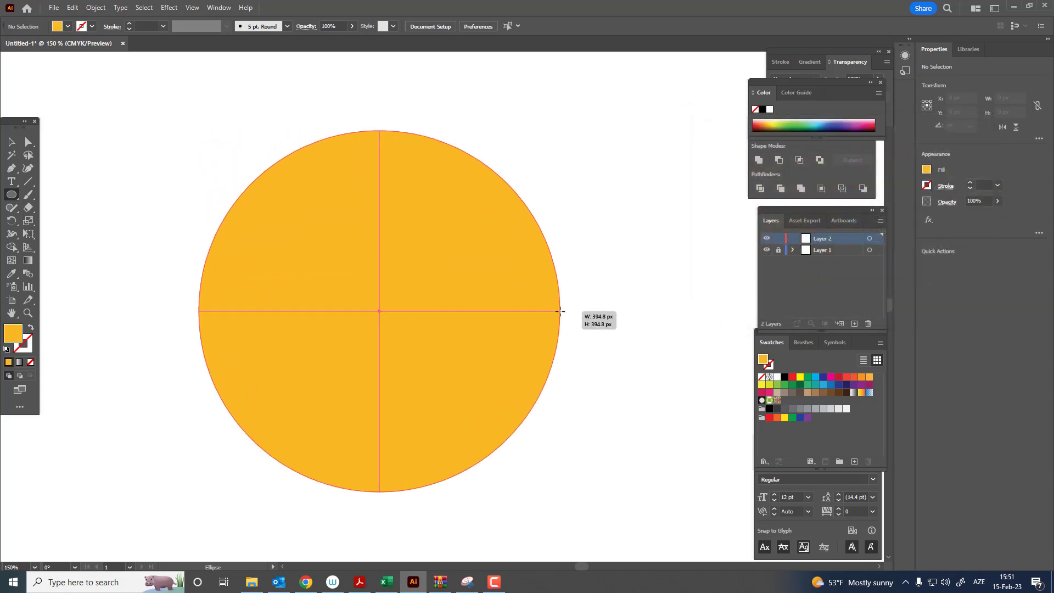
# Step: Centre the orange circle horizontally and vertically on the artboard
pyautogui.click(8, 142)
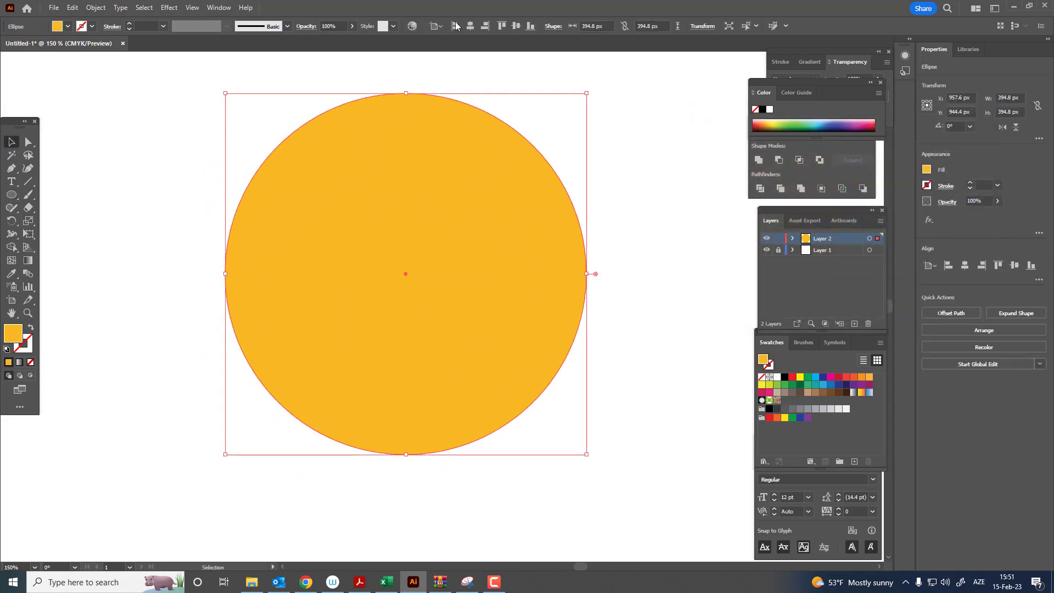
pyautogui.click(471, 26)
pyautogui.click(516, 26)
pyautogui.moveTo(525, 279); pyautogui.dragTo(473, 237)
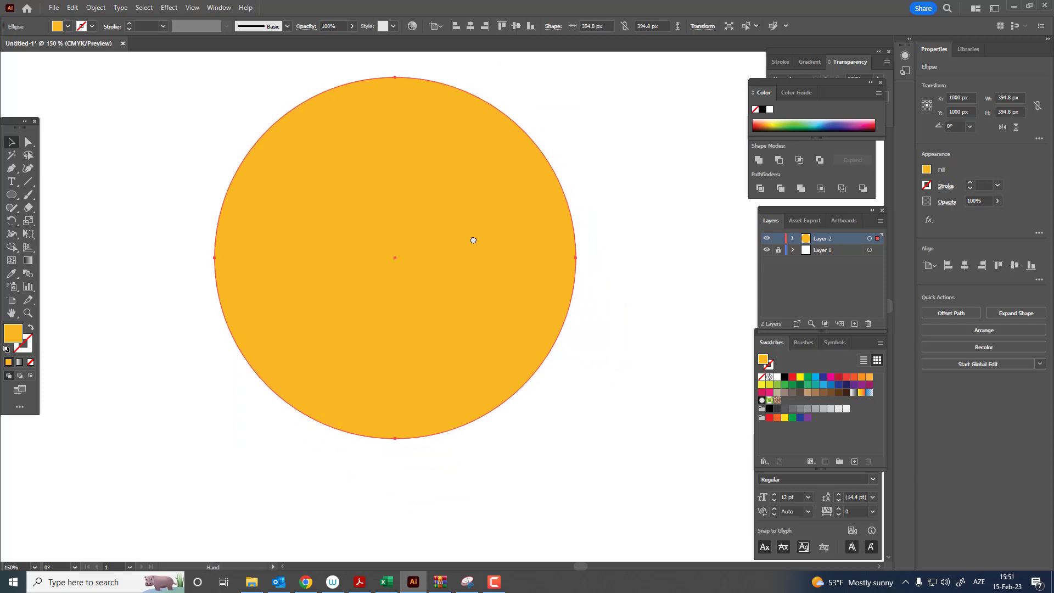
# Step: Paste a copy in front, shrink it to 317 px and fill it orange-red
pyautogui.click(72, 8)
pyautogui.click(82, 59)
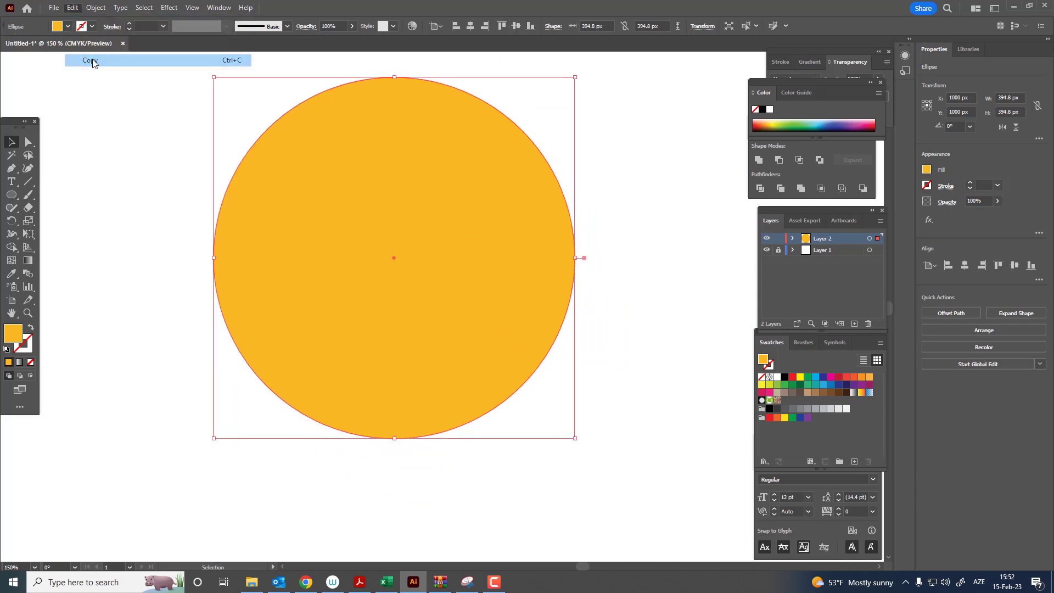
pyautogui.click(73, 8)
pyautogui.click(82, 83)
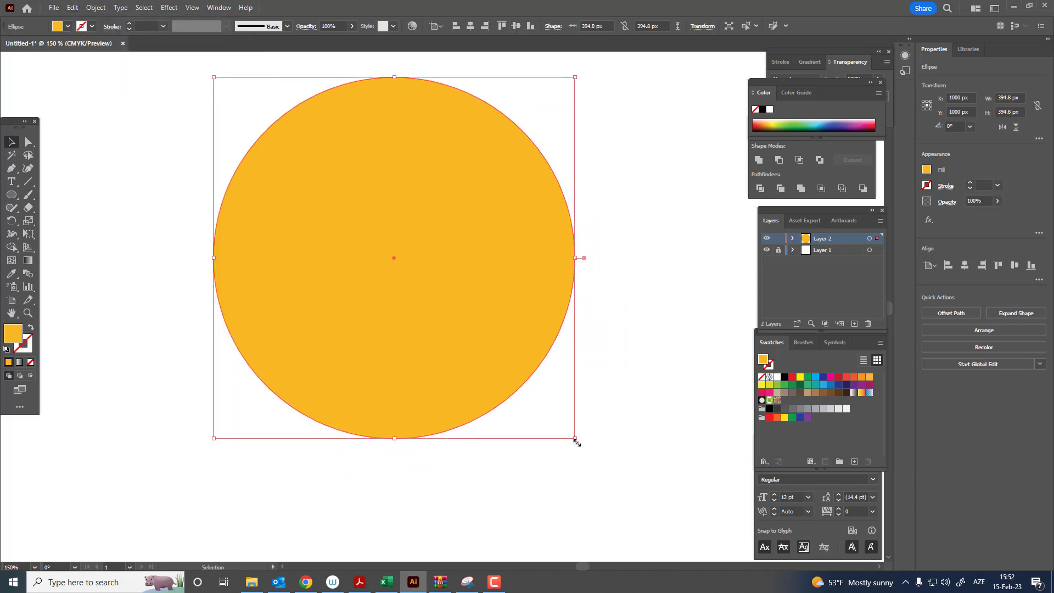
pyautogui.moveTo(575, 438); pyautogui.dragTo(547, 404)
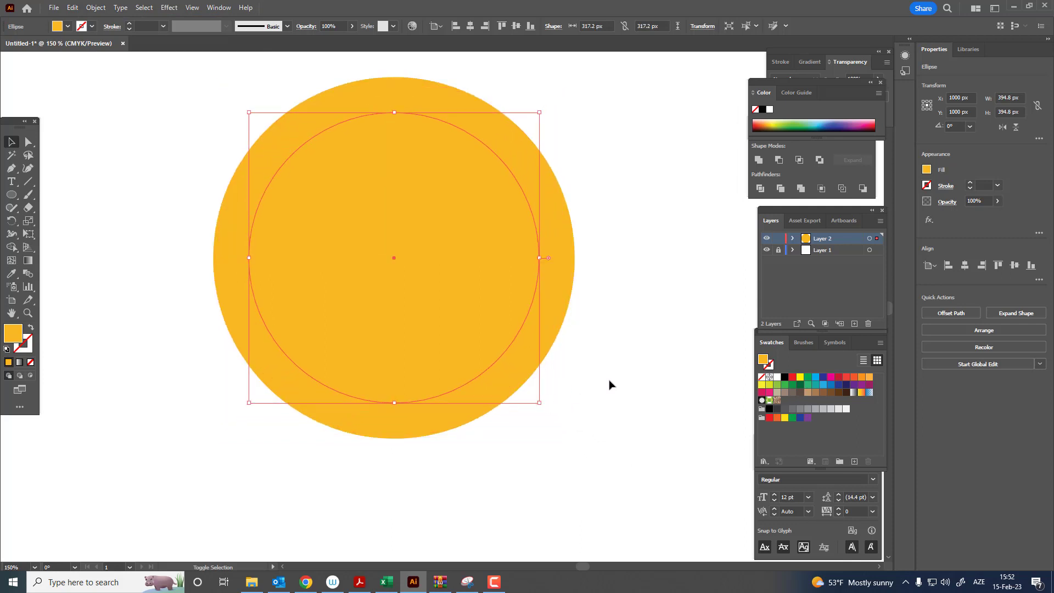
pyautogui.click(854, 376)
pyautogui.click(595, 388)
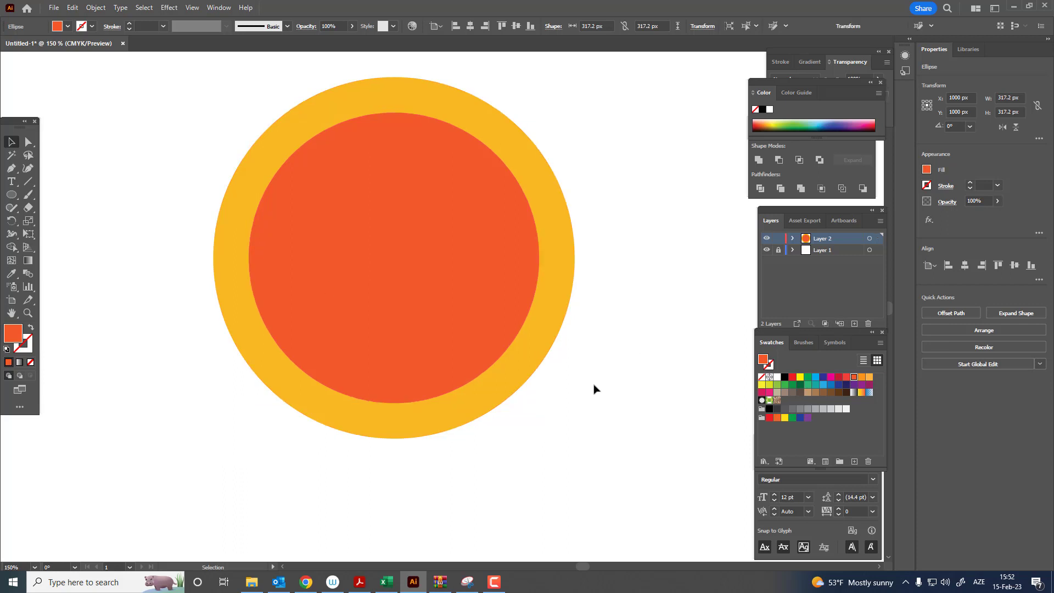
pyautogui.press('z')
pyautogui.moveTo(355, 304); pyautogui.dragTo(360, 316)
# Step: Pen a closed wedge from the circle's left edge to its centre, bottom edge and outward
pyautogui.click(12, 169)
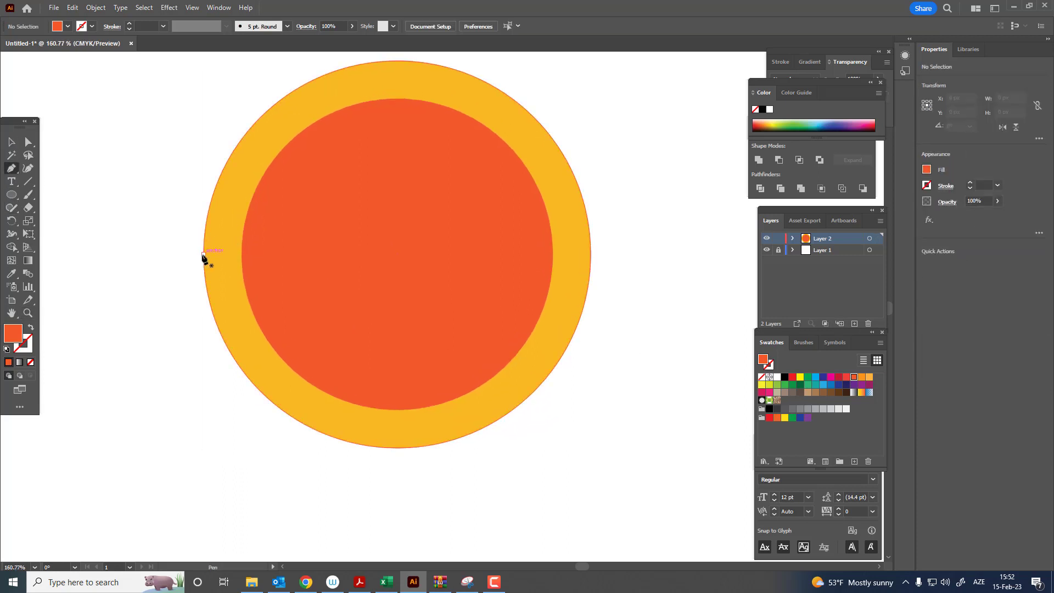
pyautogui.click(202, 254)
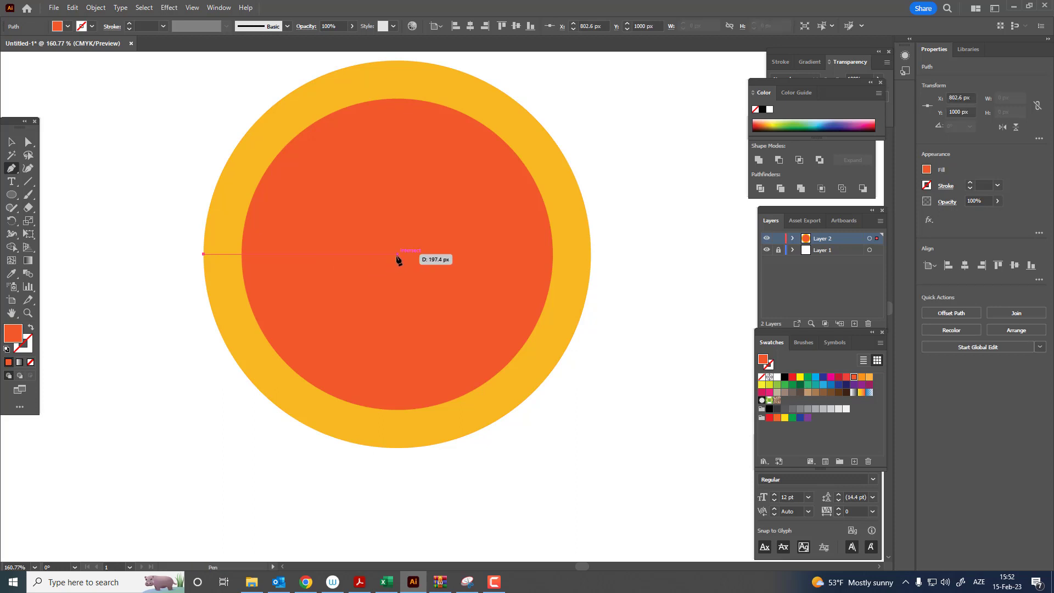
pyautogui.click(396, 254)
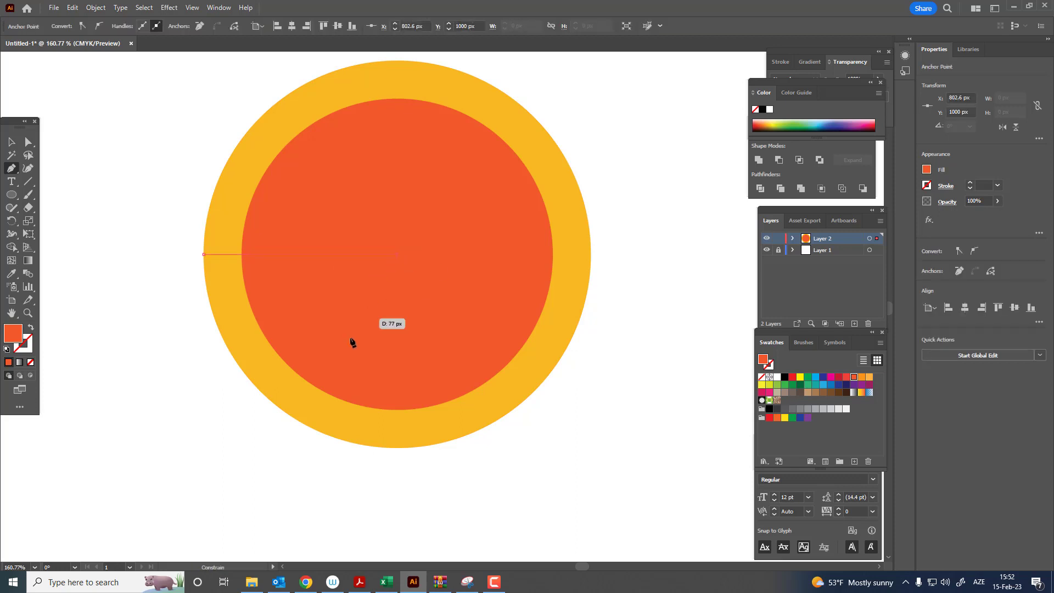
pyautogui.click(306, 426)
pyautogui.click(226, 425)
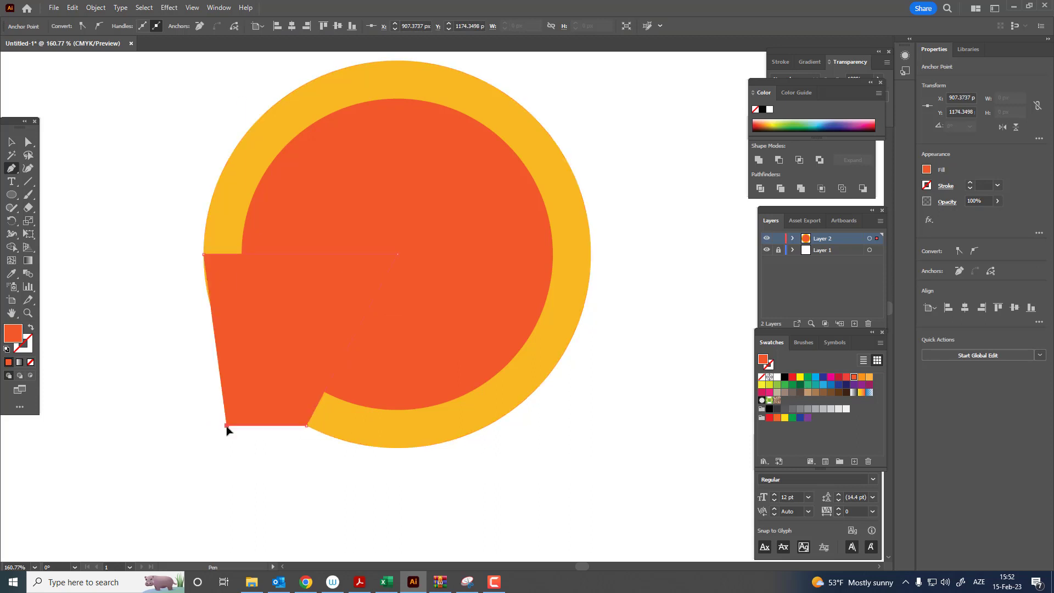
pyautogui.click(160, 297)
pyautogui.click(203, 254)
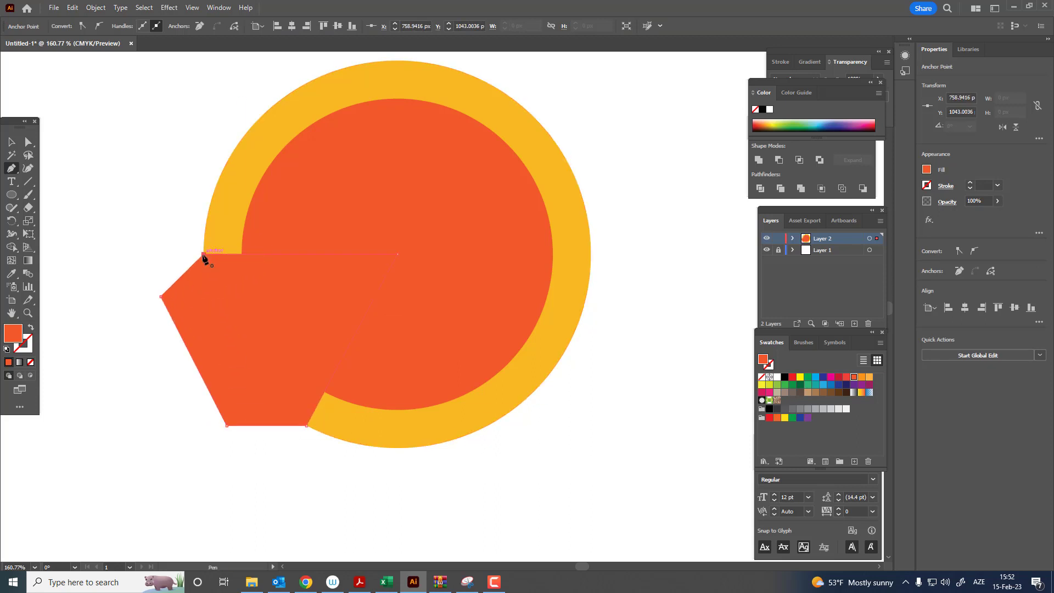
pyautogui.click(12, 145)
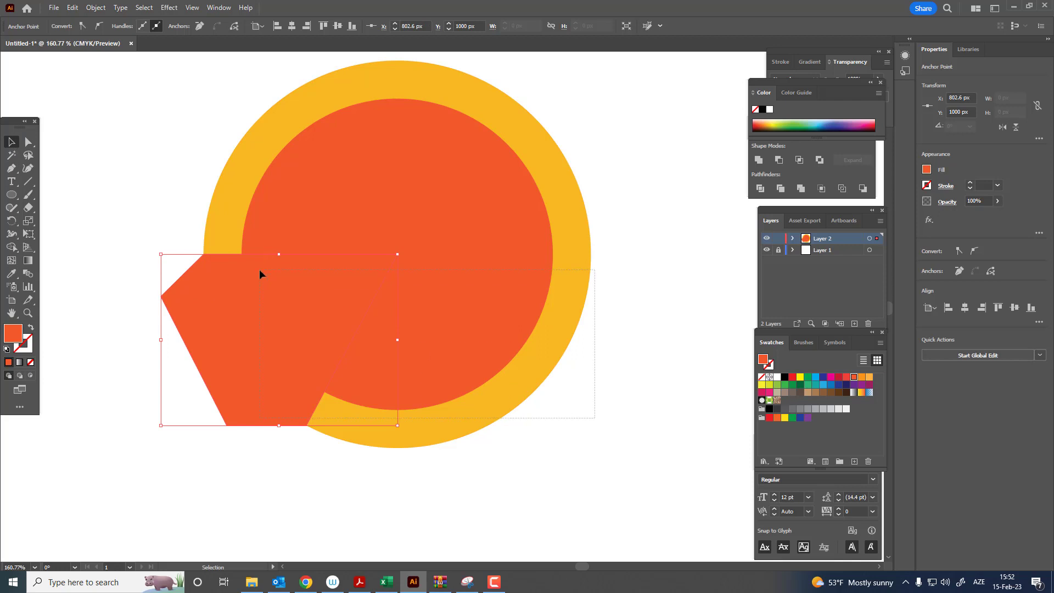
pyautogui.hotkey('ctrl', 'a')
# Step: Fill the wedge crimson, then Divide all shapes with Pathfinder and ungroup the pieces
pyautogui.click(658, 263)
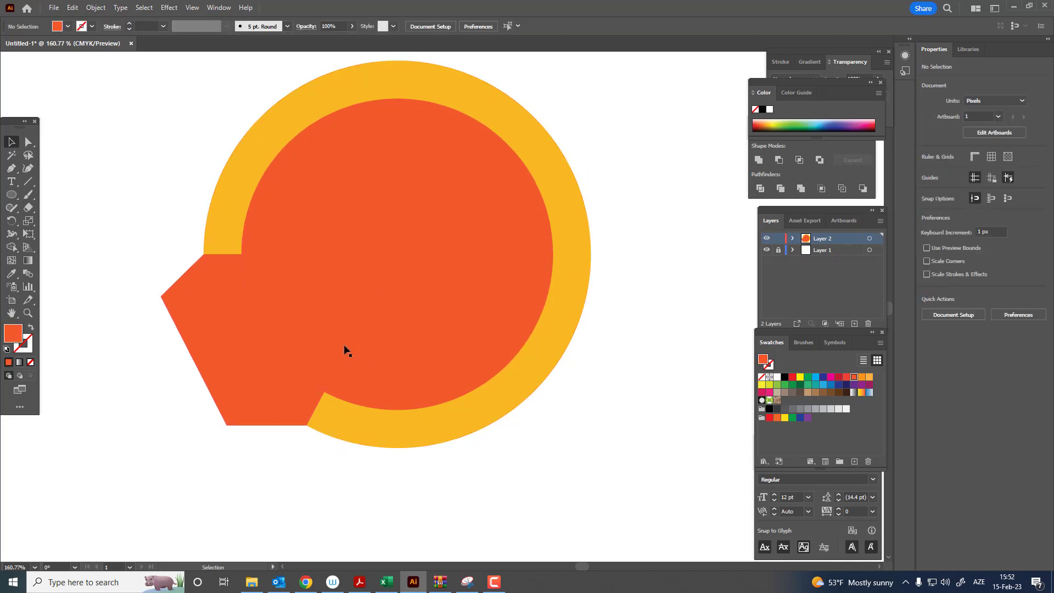
pyautogui.click(329, 301)
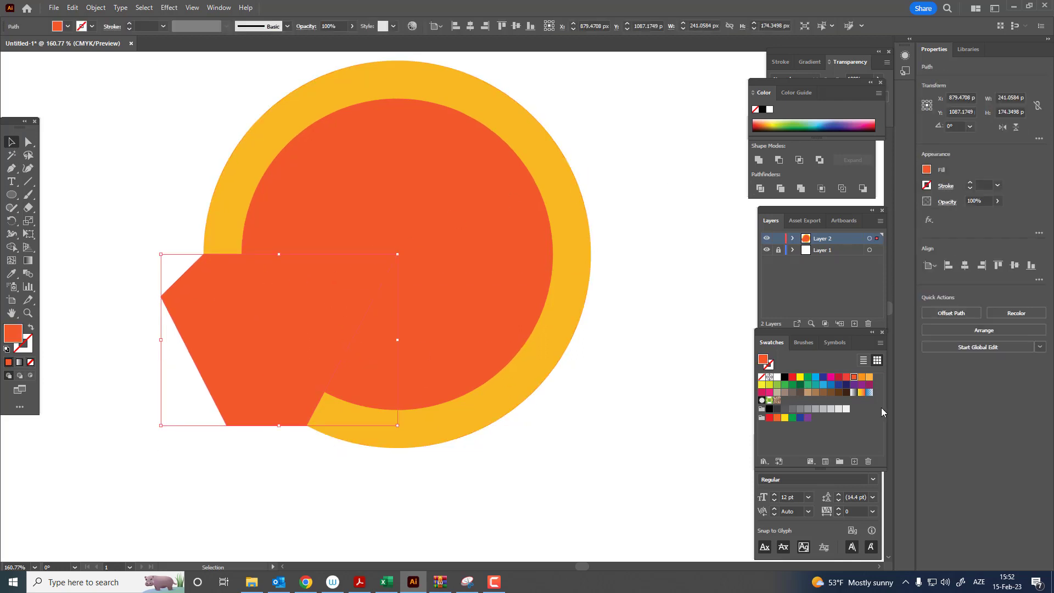
pyautogui.click(836, 378)
pyautogui.moveTo(576, 463); pyautogui.dragTo(181, 259)
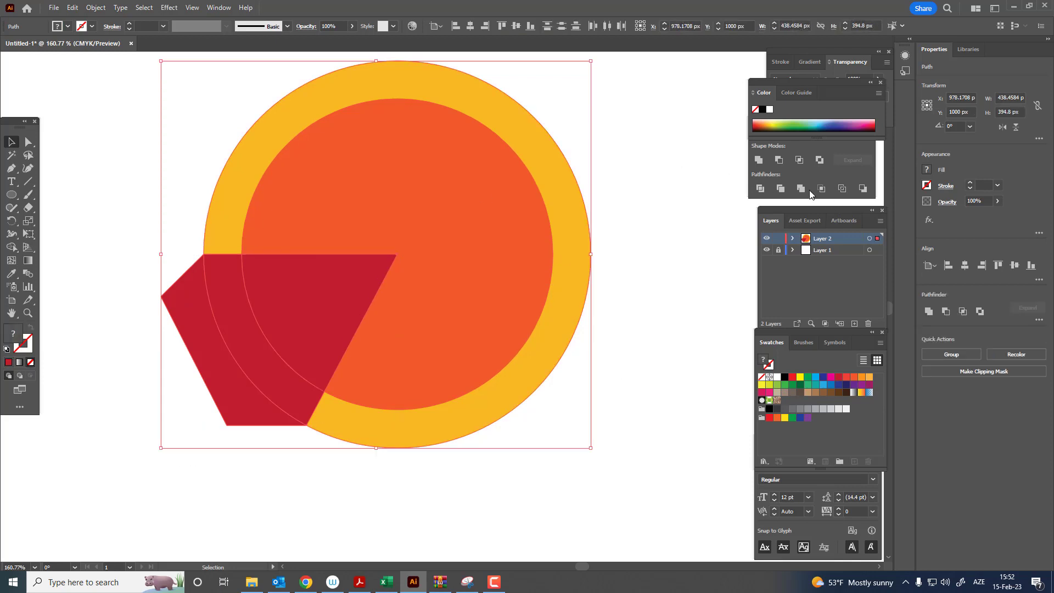
pyautogui.click(761, 188)
pyautogui.rightClick(397, 191)
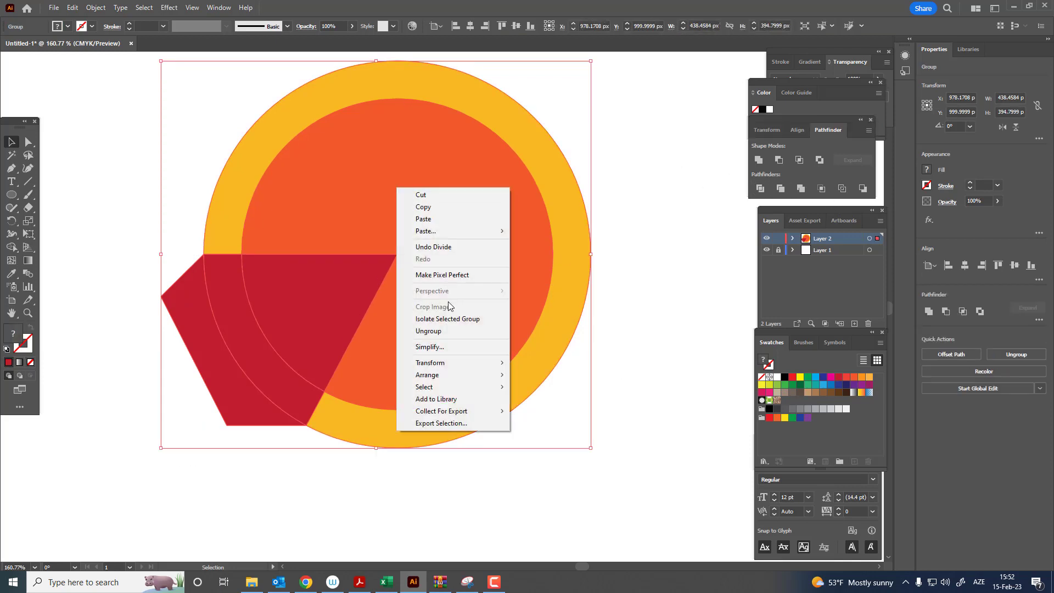
pyautogui.click(439, 331)
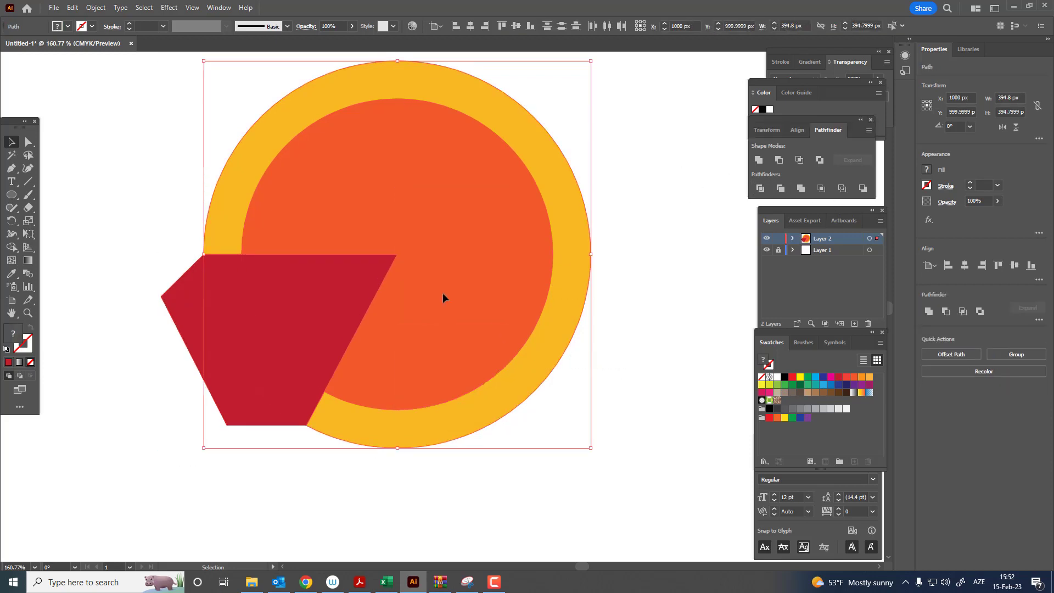
# Step: Delete the leftover circle and polygon pieces and colour the curved crust strip orange
pyautogui.press('Delete')
pyautogui.click(202, 368)
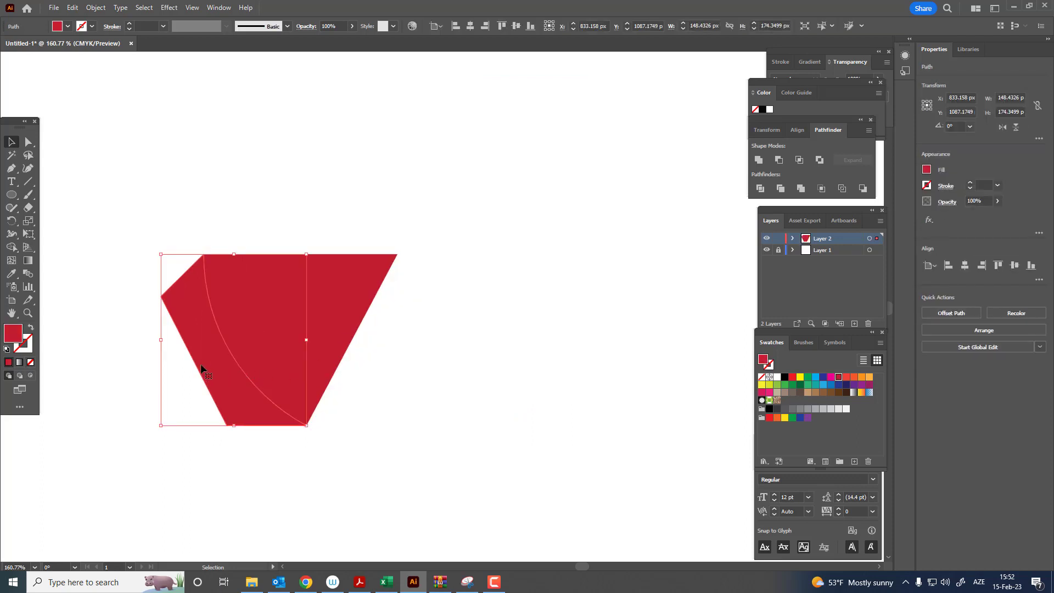
pyautogui.moveTo(201, 366); pyautogui.dragTo(294, 353)
pyautogui.press('Delete')
pyautogui.click(292, 393)
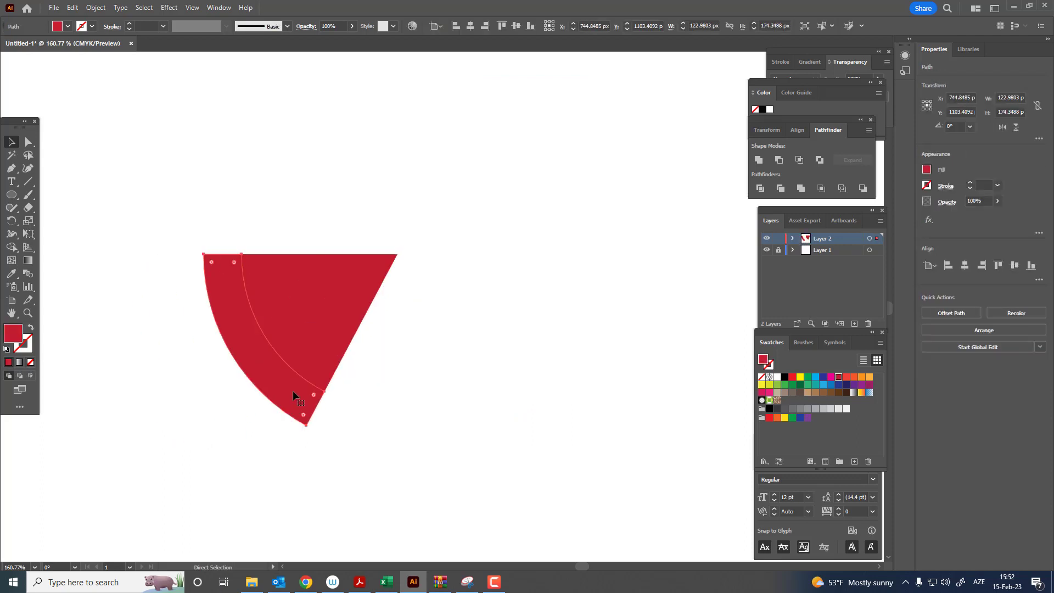
pyautogui.press('v')
pyautogui.click(869, 377)
pyautogui.click(464, 411)
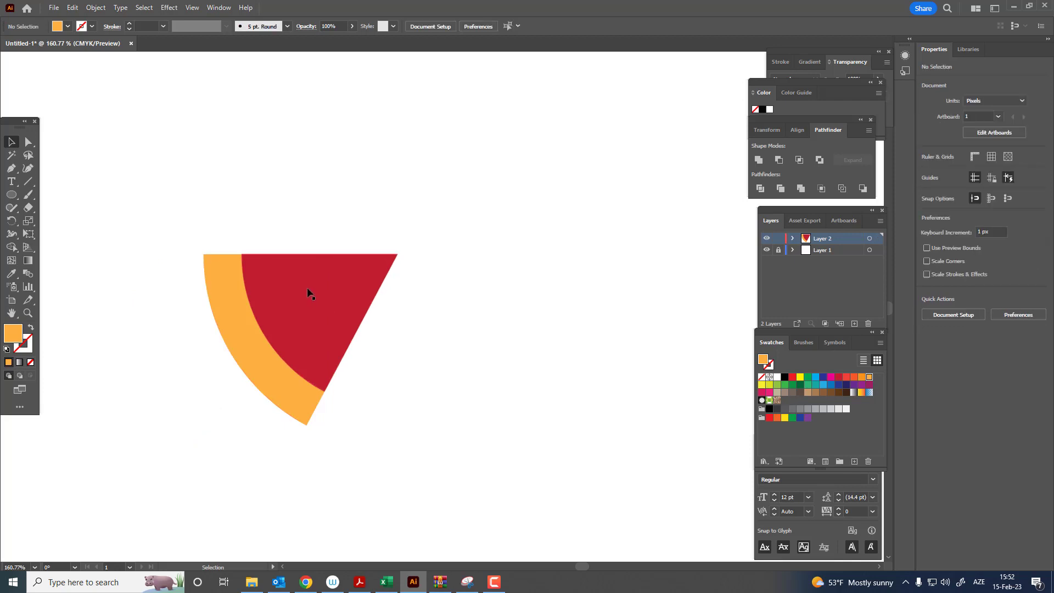
pyautogui.click(309, 291)
pyautogui.moveTo(308, 292)
pyautogui.mouseDown()
pyautogui.moveTo(397, 294)
pyautogui.moveTo(395, 273)
pyautogui.mouseUp()
# Step: Apply a gradient fill to the red wedge, angled diagonally toward its tip
pyautogui.press('z')
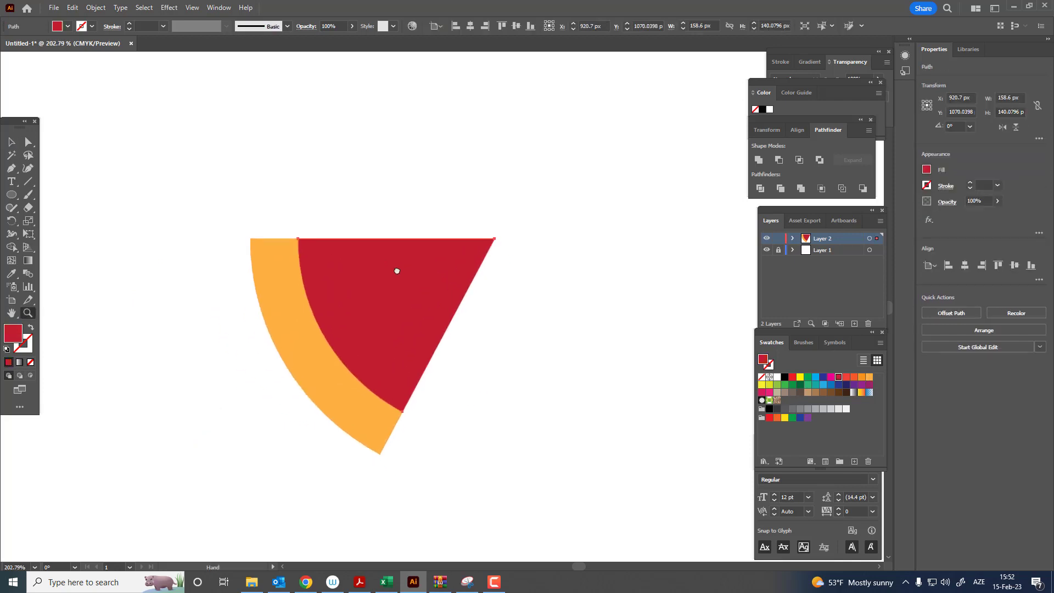
pyautogui.click(10, 144)
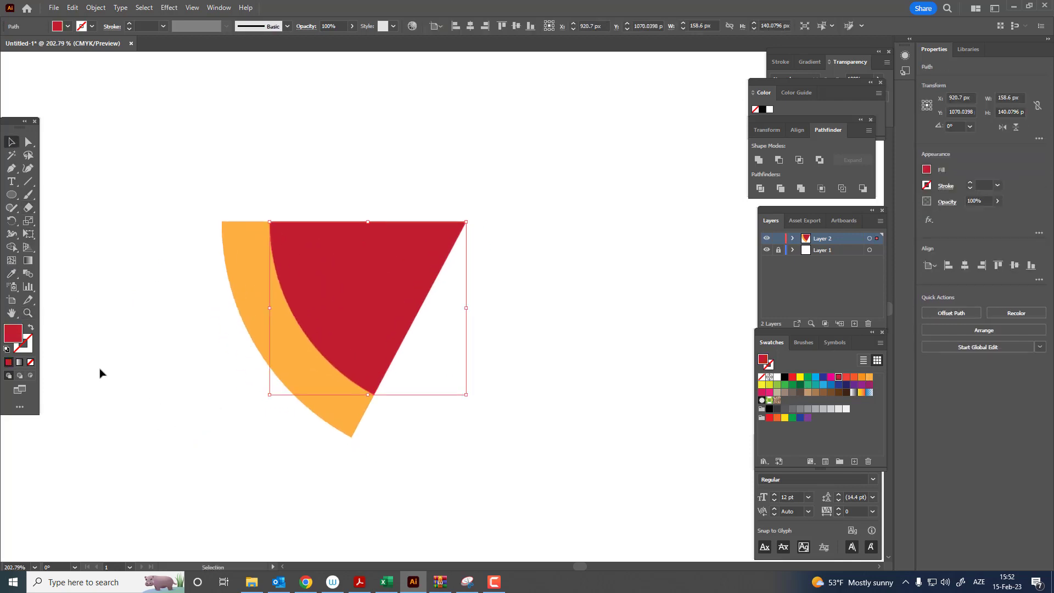
pyautogui.click(28, 260)
pyautogui.click(330, 269)
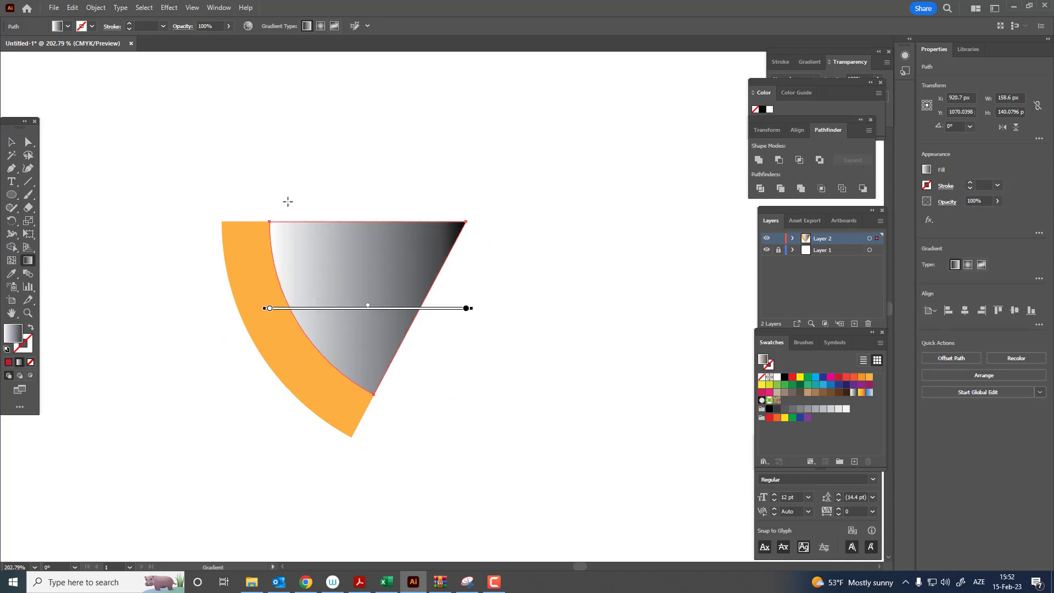
pyautogui.moveTo(322, 175); pyautogui.dragTo(427, 346)
# Step: Set the gradient stops to orange and red and redraw it toward the tip
pyautogui.doubleClick(322, 176)
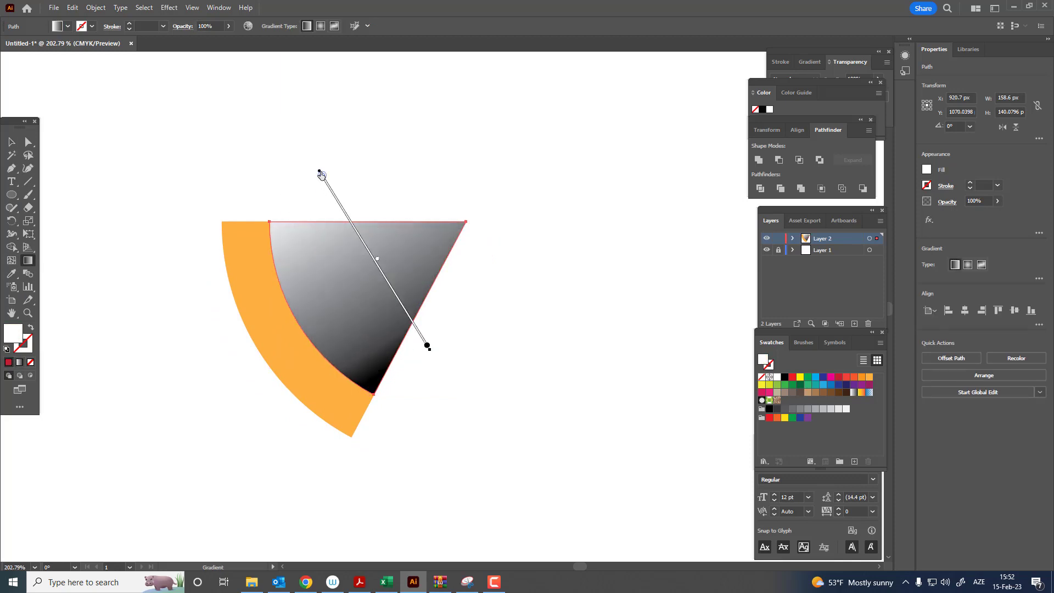
pyautogui.click(285, 211)
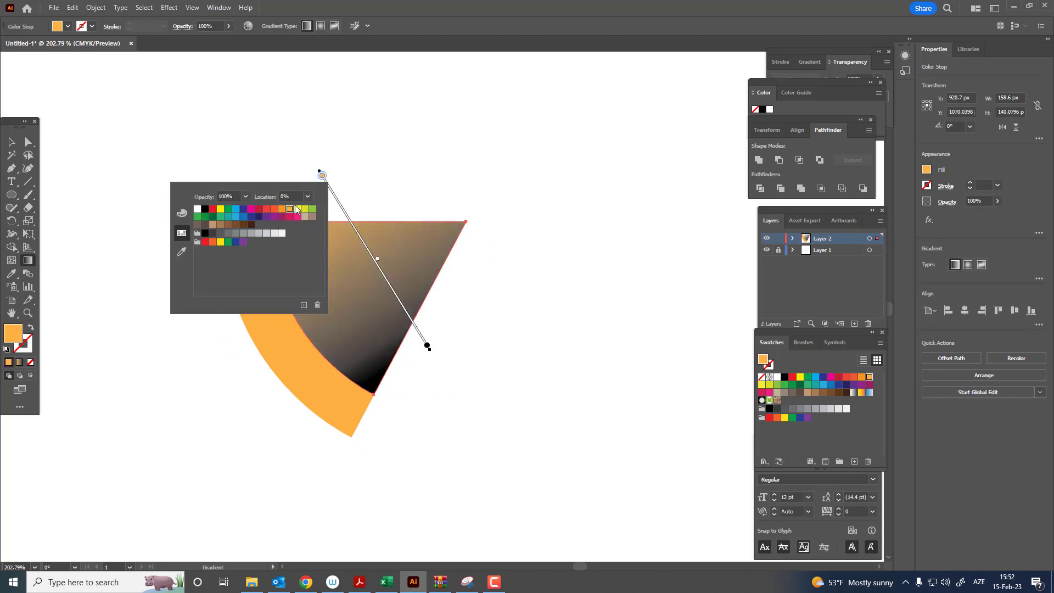
pyautogui.doubleClick(428, 346)
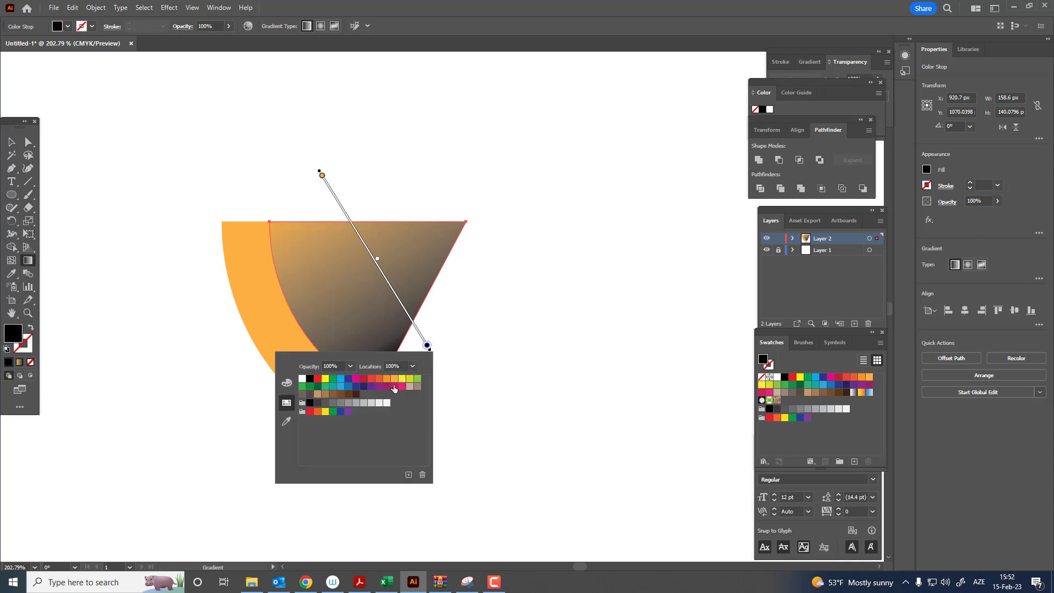
pyautogui.click(372, 380)
pyautogui.moveTo(310, 214); pyautogui.dragTo(356, 425)
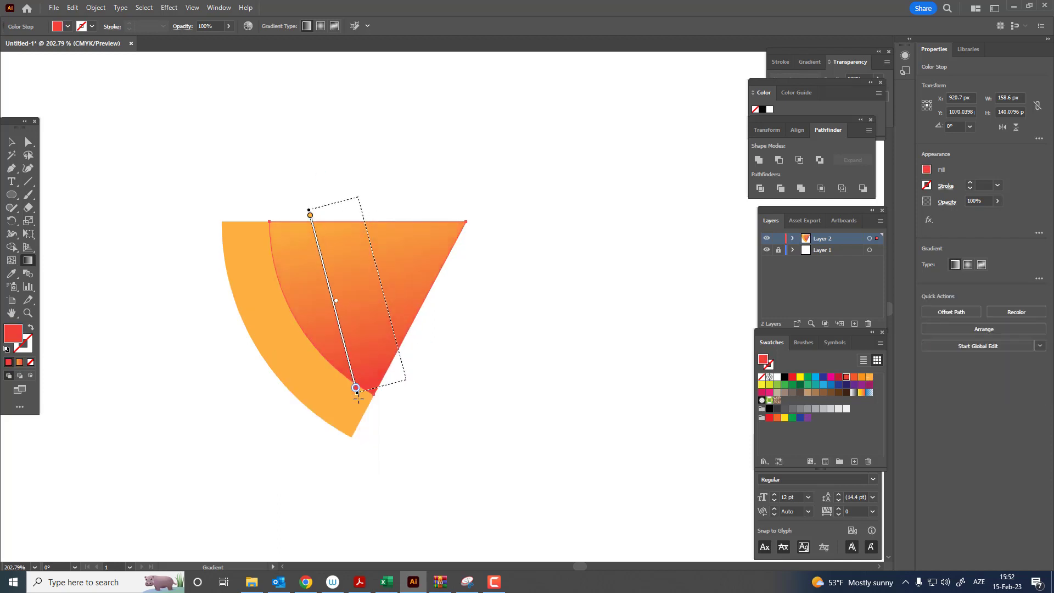
pyautogui.moveTo(360, 200); pyautogui.dragTo(405, 419)
# Step: Select only the outer crust band and zoom so the whole slice is visible
pyautogui.press('v')
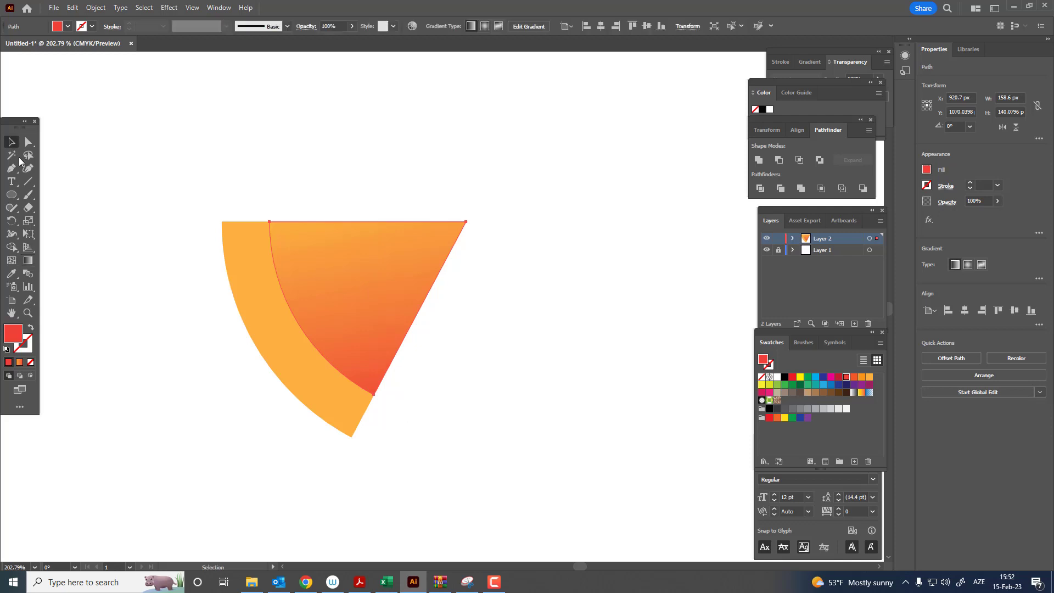
pyautogui.hotkey('ctrl', 'shift', 'a')
pyautogui.click(294, 369)
pyautogui.moveTo(480, 422); pyautogui.dragTo(523, 442)
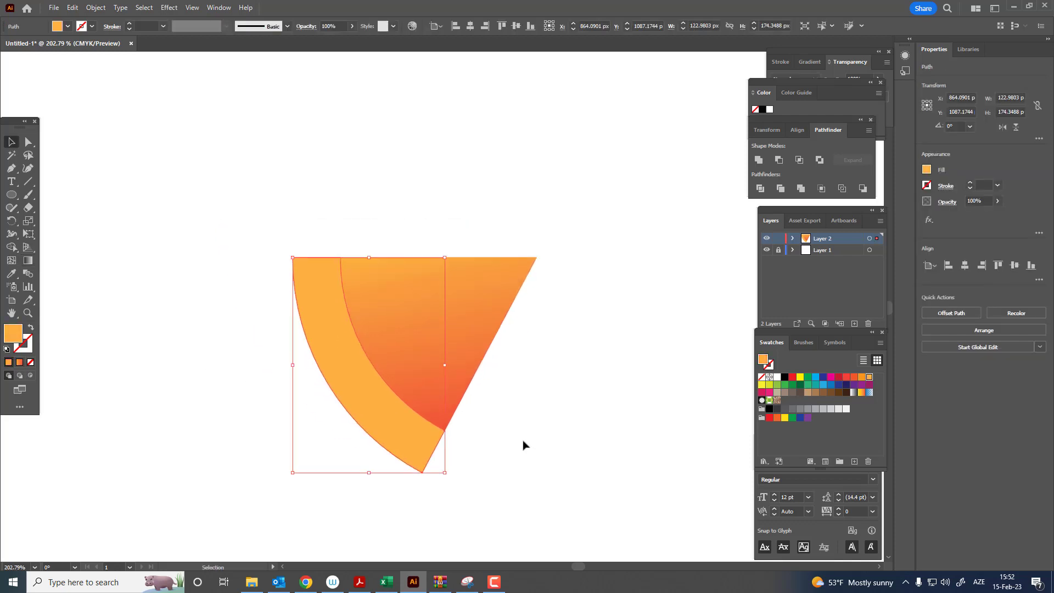
pyautogui.scroll(1, 471, 403)
pyautogui.moveTo(471, 403); pyautogui.dragTo(439, 371)
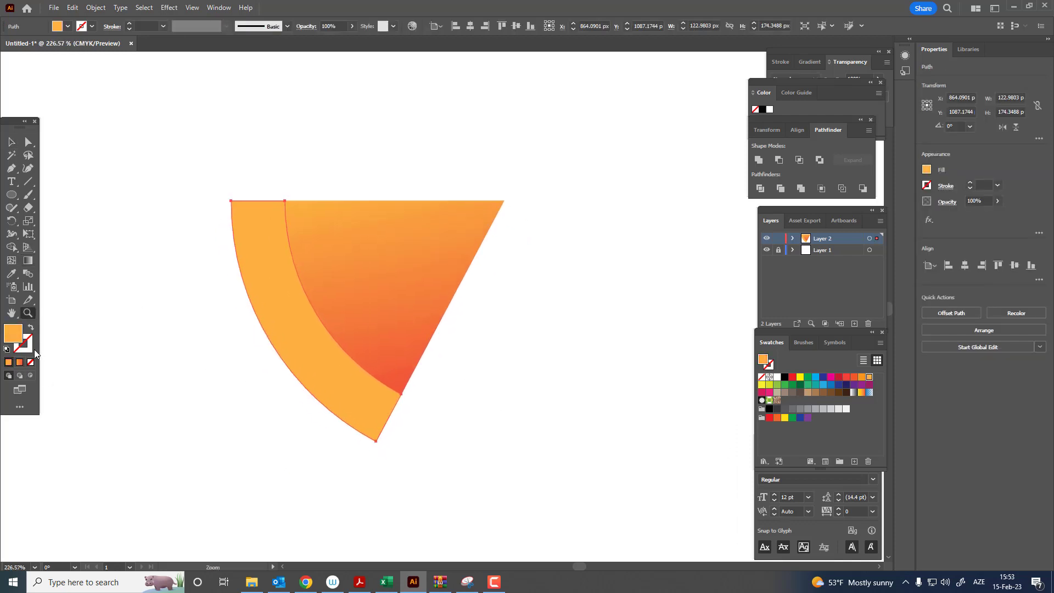
# Step: Recolour the crust band yellow and save that yellow as a new swatch
pyautogui.doubleClick(13, 333)
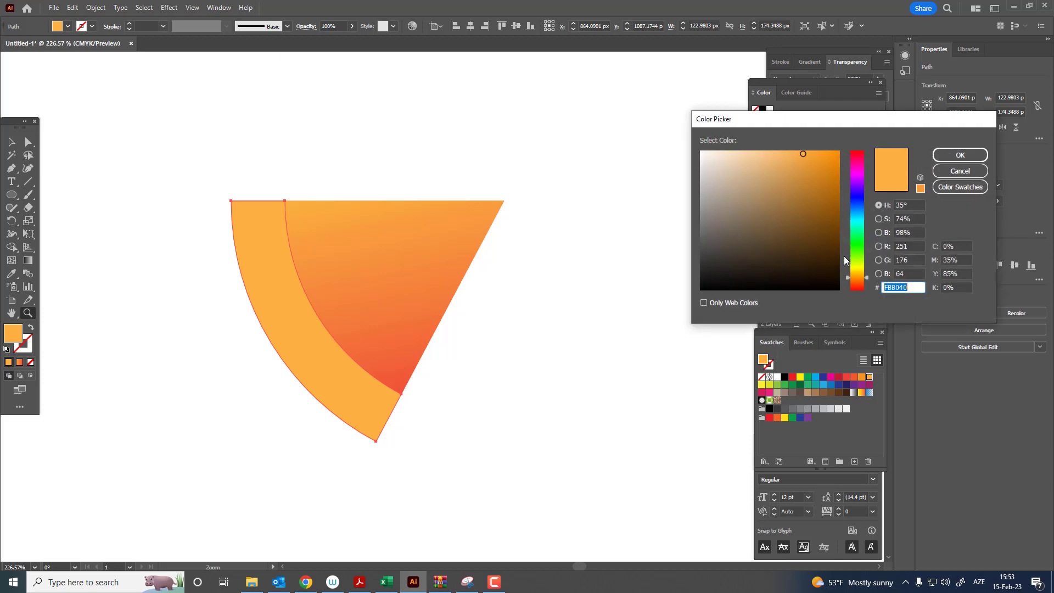
pyautogui.moveTo(858, 281); pyautogui.dragTo(859, 273)
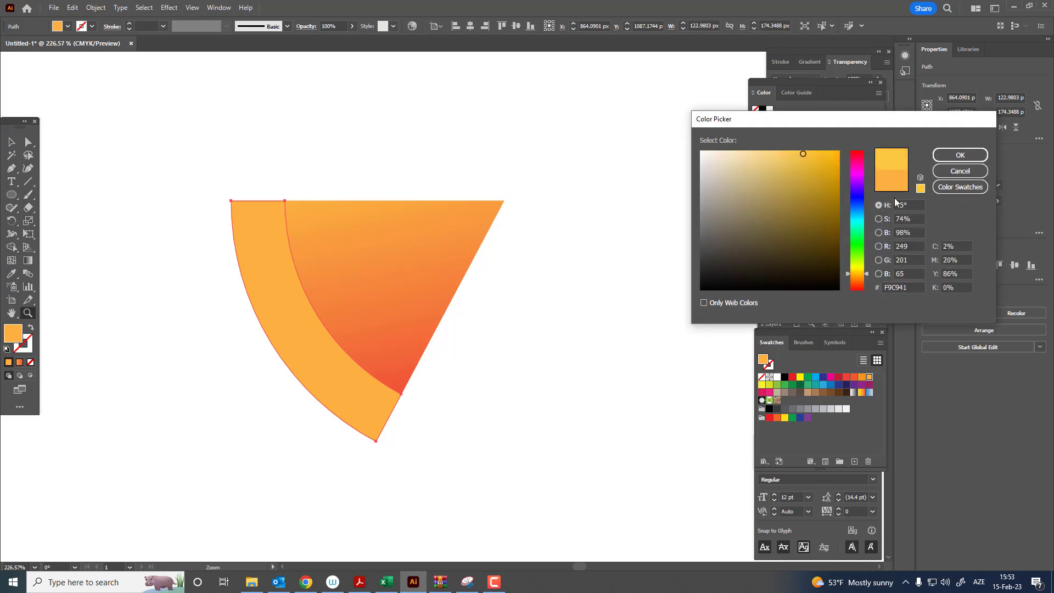
pyautogui.click(946, 155)
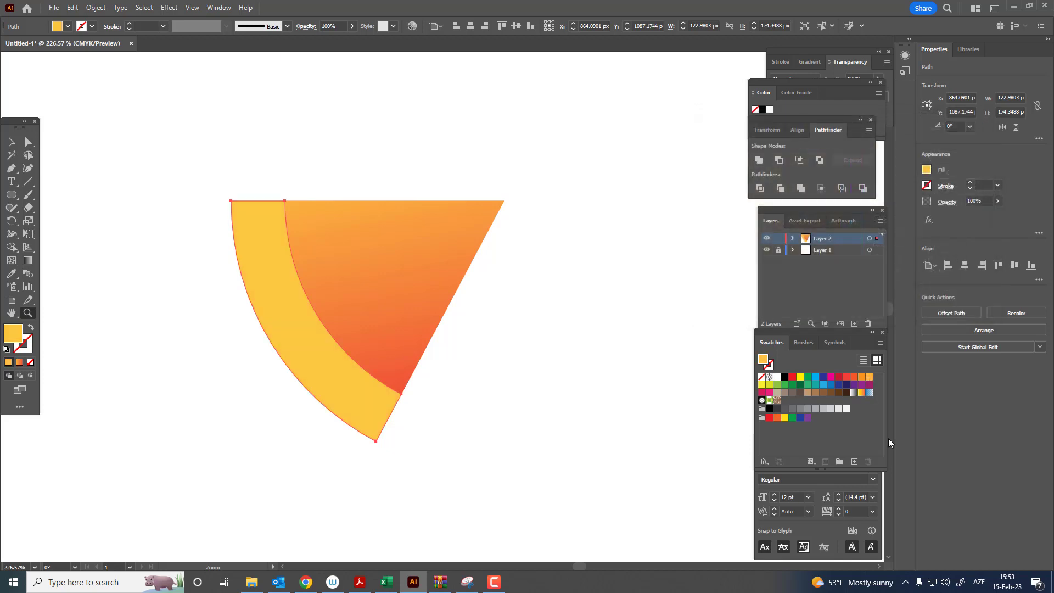
pyautogui.click(854, 461)
pyautogui.click(519, 364)
# Step: Shift the crust to a brighter yellow, save it as a swatch, and apply a gradient
pyautogui.doubleClick(12, 334)
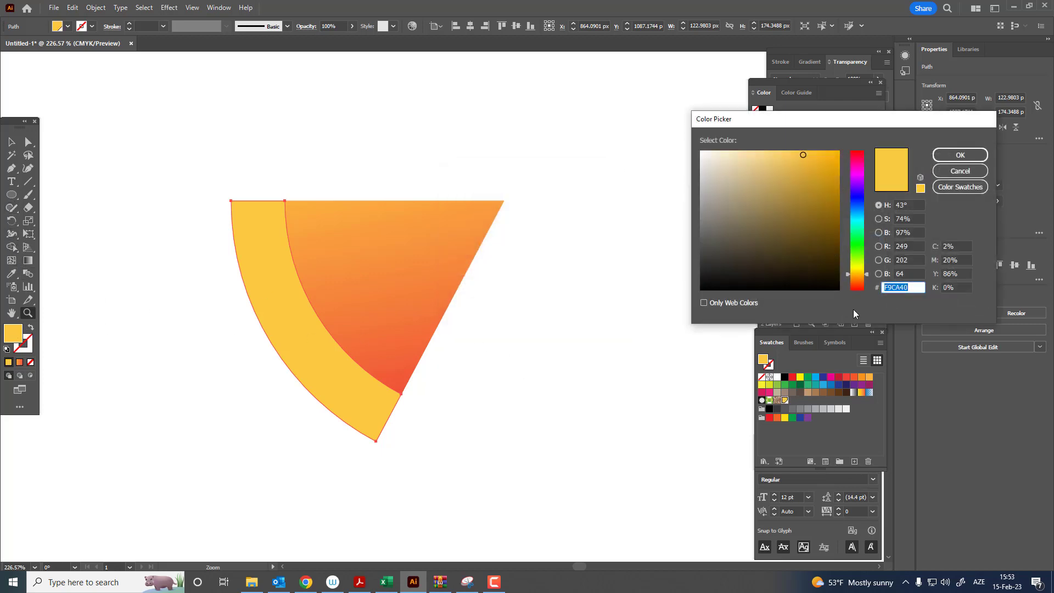
pyautogui.click(861, 271)
pyautogui.click(960, 155)
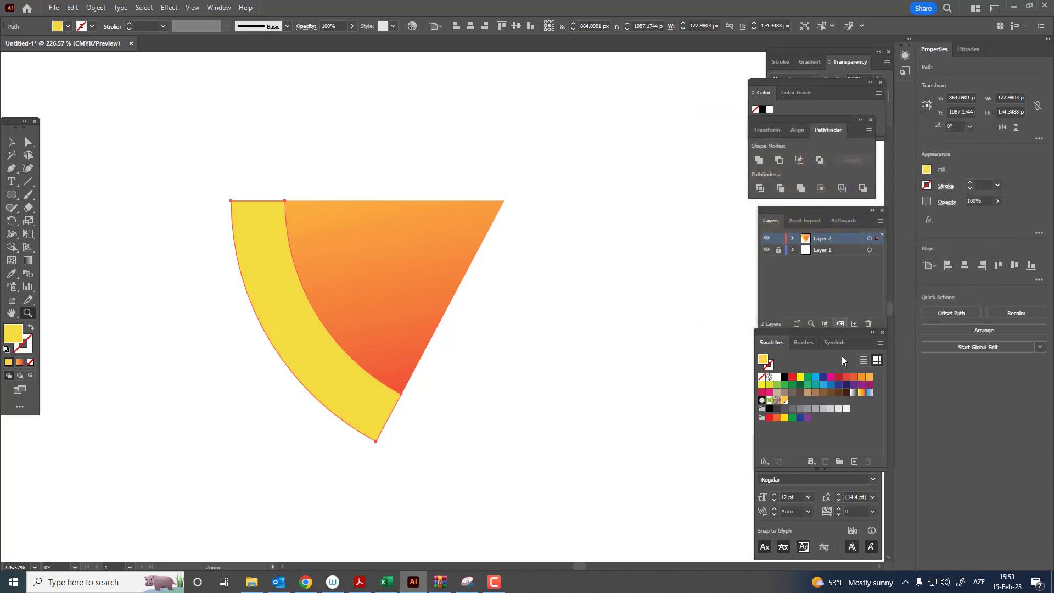
pyautogui.click(854, 461)
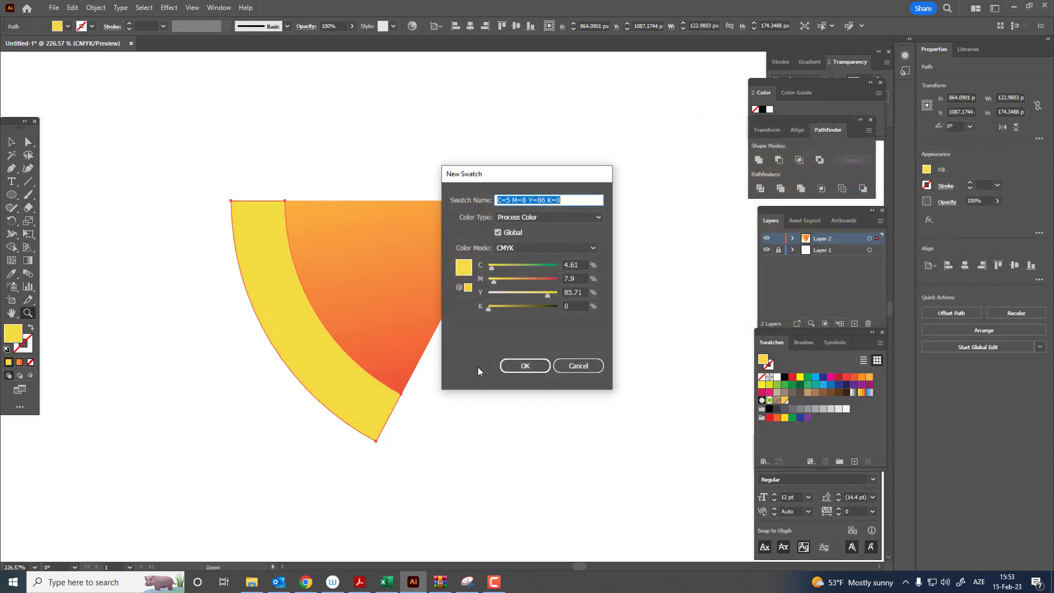
pyautogui.click(518, 364)
pyautogui.click(25, 262)
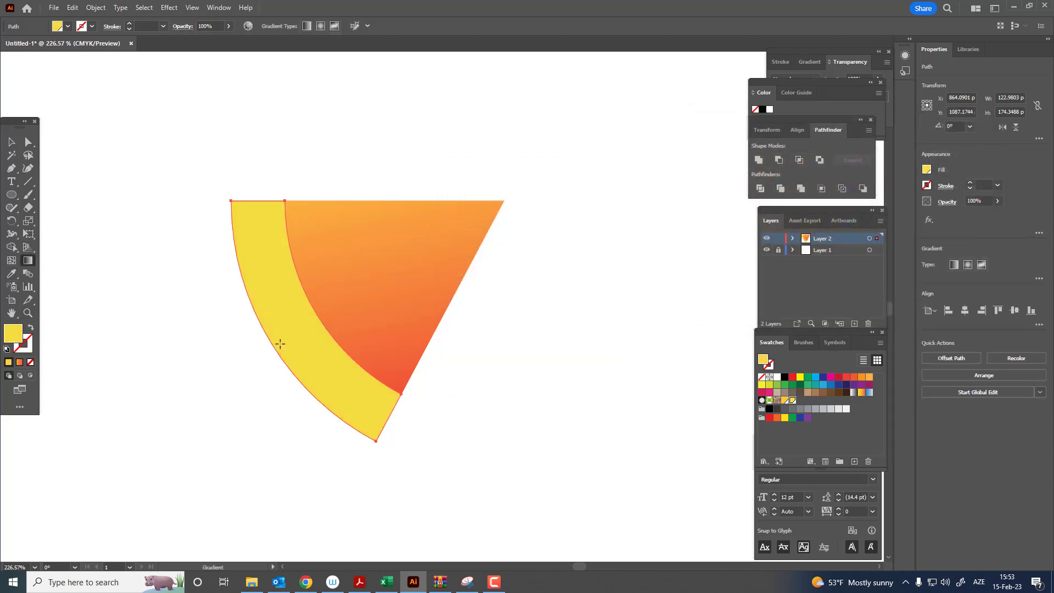
pyautogui.click(280, 344)
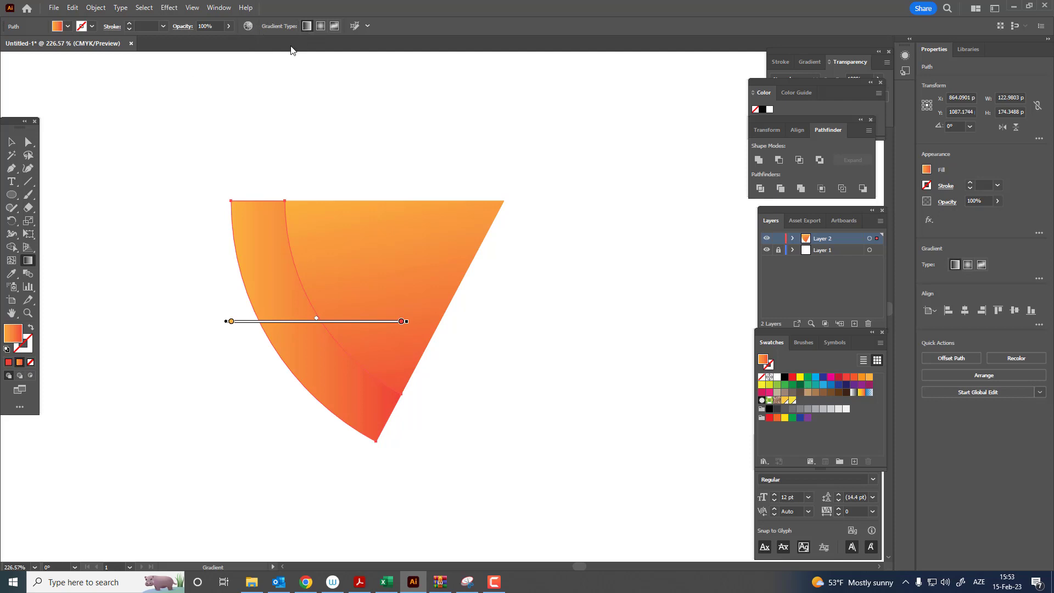
# Step: Make the crust gradient radial and redraw it larger from above the slice toward the crust's left edge
pyautogui.click(321, 26)
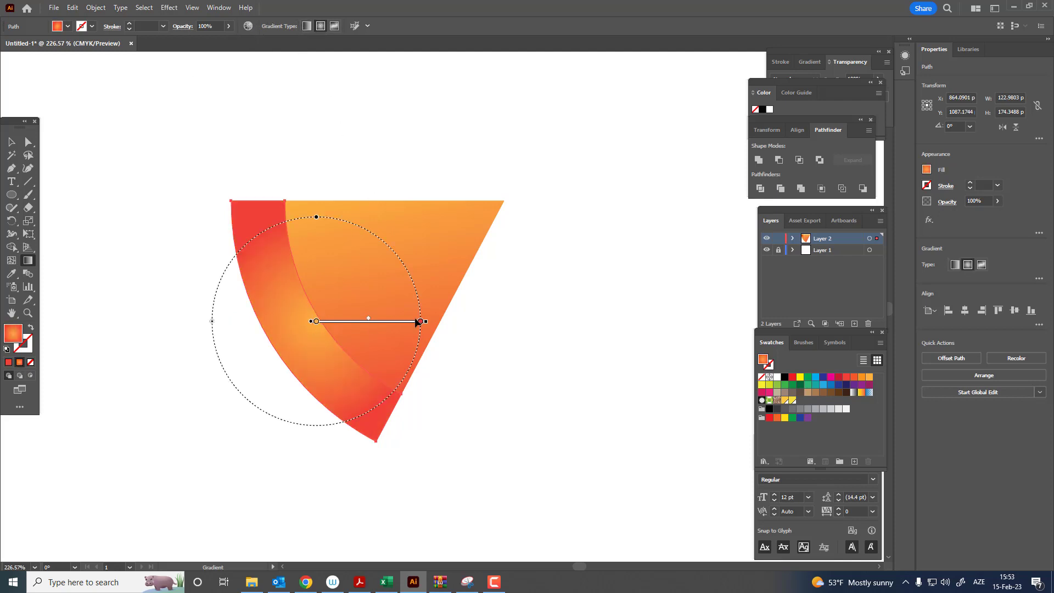
pyautogui.moveTo(430, 321); pyautogui.dragTo(409, 249)
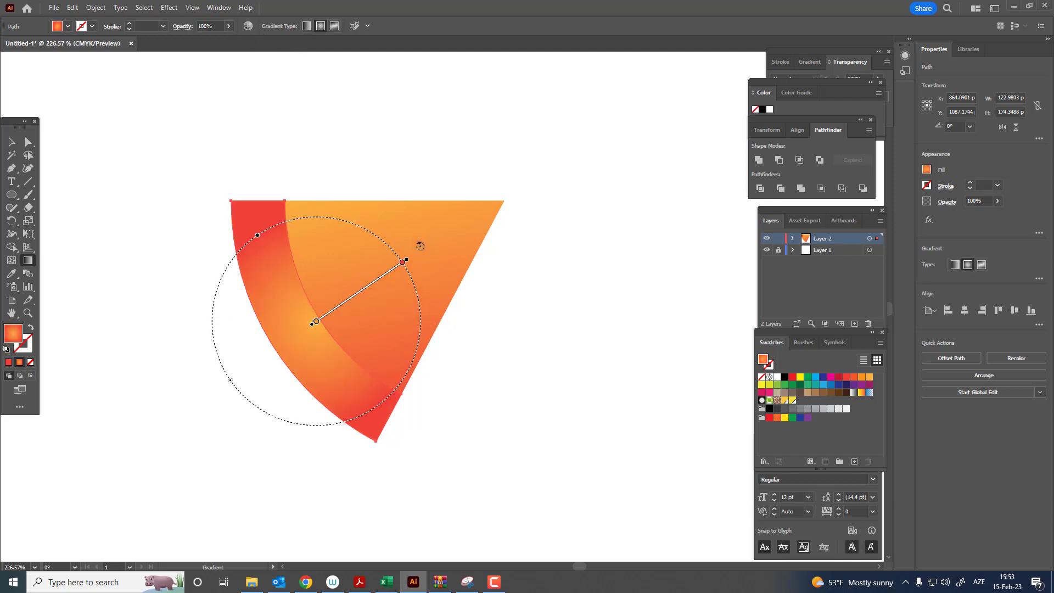
pyautogui.moveTo(308, 324)
pyautogui.mouseDown()
pyautogui.moveTo(227, 367)
pyautogui.moveTo(308, 337)
pyautogui.moveTo(307, 322)
pyautogui.moveTo(316, 329)
pyautogui.mouseUp()
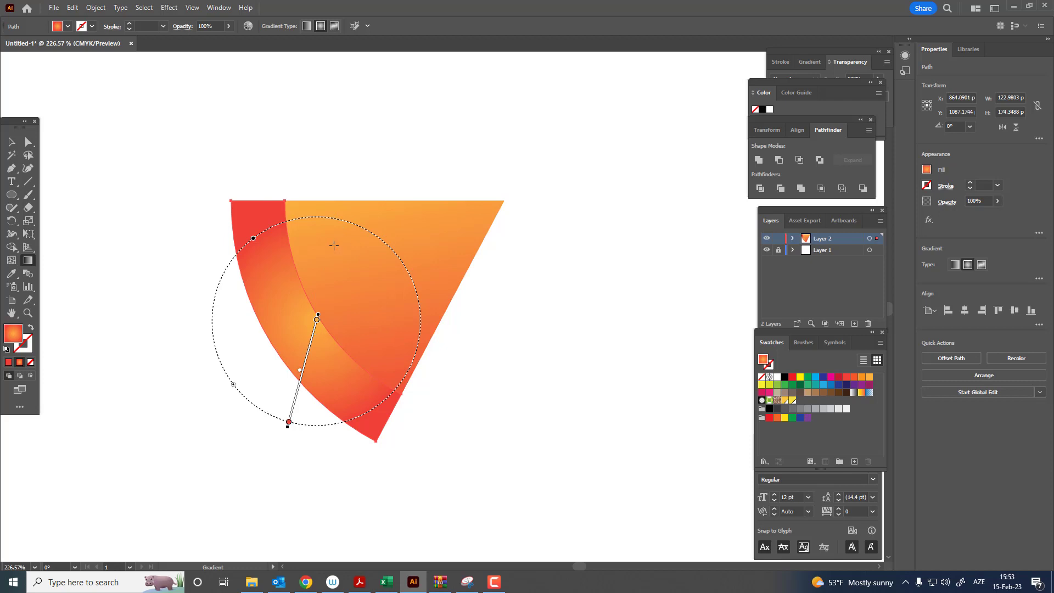
pyautogui.moveTo(378, 206)
pyautogui.mouseDown()
pyautogui.moveTo(259, 305)
pyautogui.moveTo(271, 247)
pyautogui.moveTo(257, 256)
pyautogui.mouseUp()
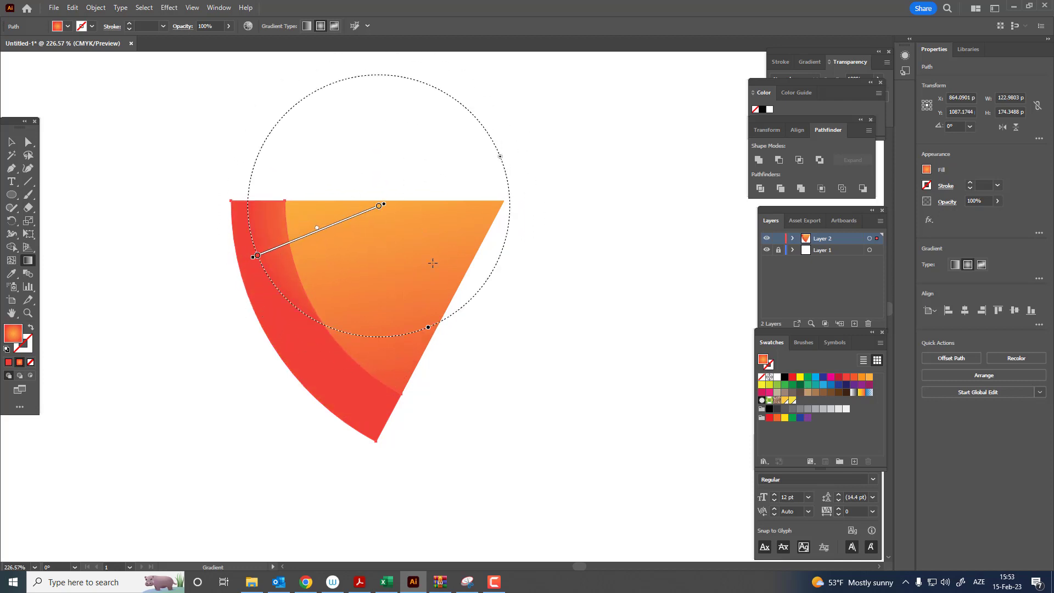
pyautogui.moveTo(432, 263)
pyautogui.mouseDown()
pyautogui.moveTo(305, 310)
pyautogui.moveTo(238, 306)
pyautogui.mouseUp()
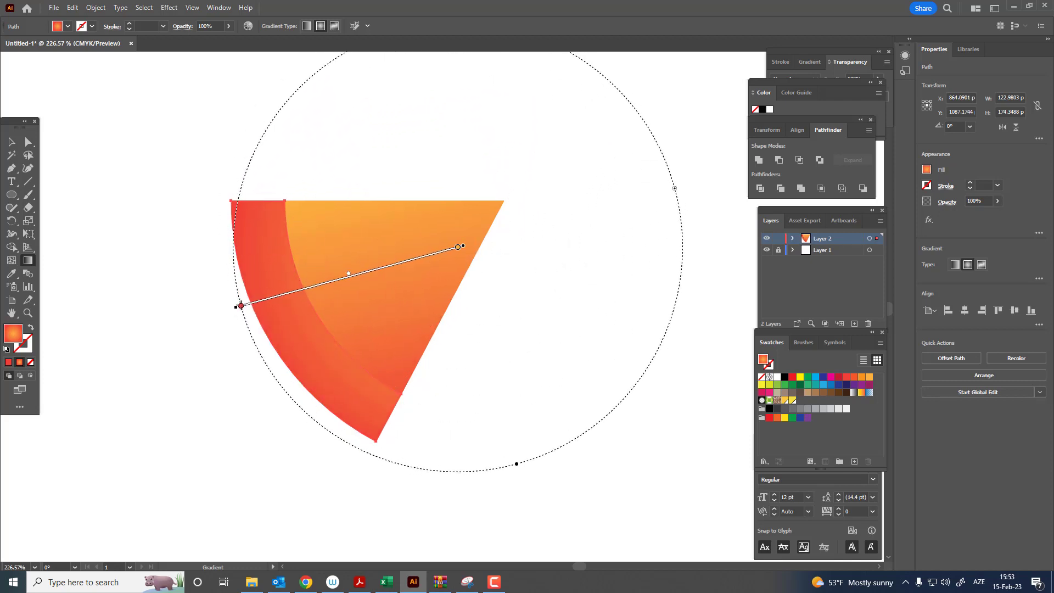
pyautogui.moveTo(391, 238)
pyautogui.mouseDown()
pyautogui.moveTo(242, 294)
pyautogui.moveTo(342, 266)
pyautogui.moveTo(307, 307)
pyautogui.moveTo(263, 304)
pyautogui.moveTo(337, 329)
pyautogui.moveTo(242, 330)
pyautogui.moveTo(240, 299)
pyautogui.moveTo(258, 292)
pyautogui.mouseUp()
# Step: Set the gradient's centre stop colour and make the outer stop light orange
pyautogui.doubleClick(386, 238)
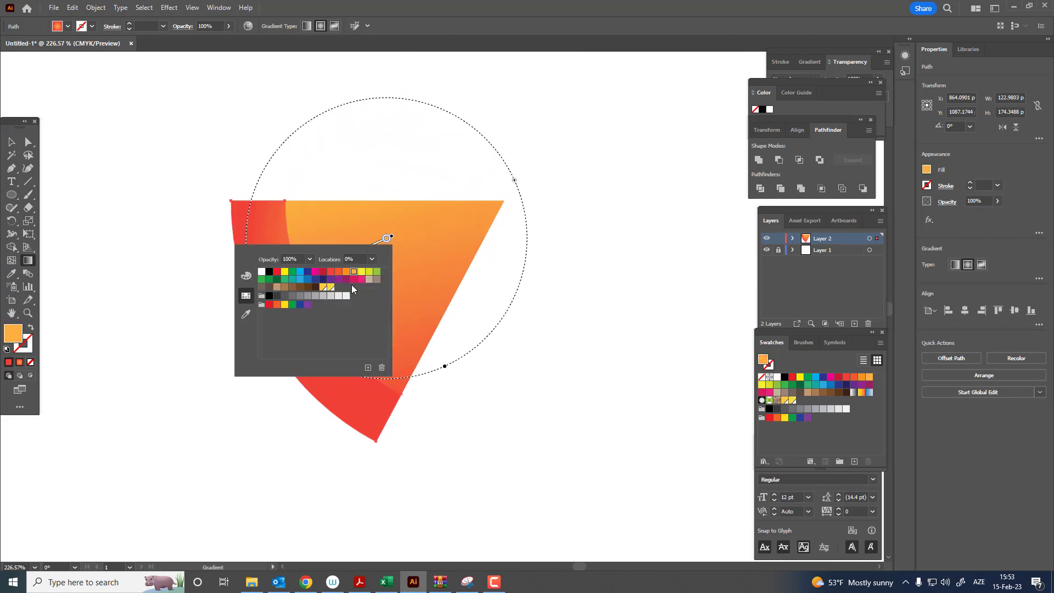
pyautogui.click(370, 222)
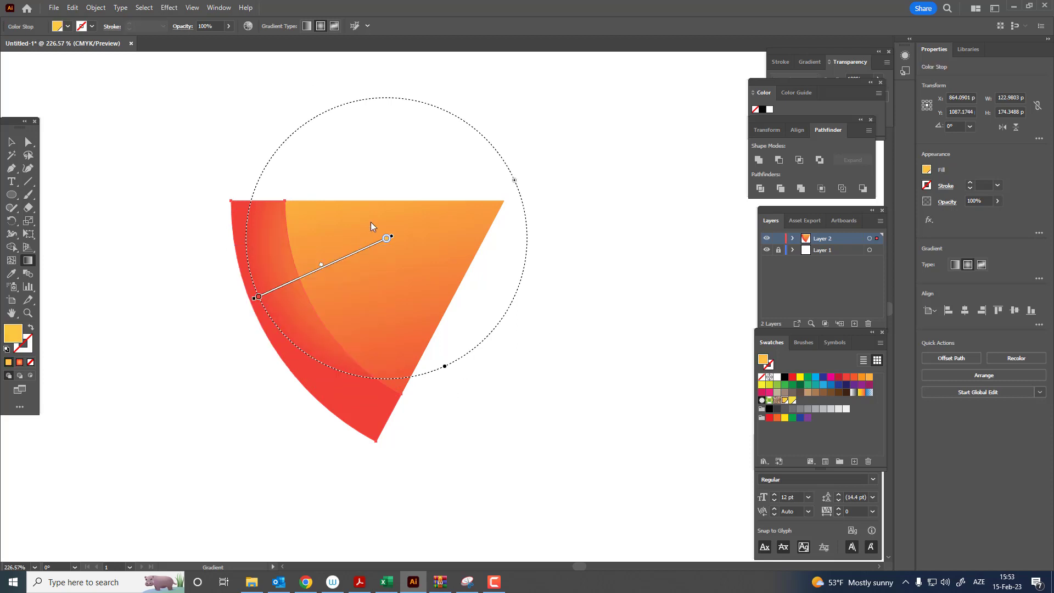
pyautogui.click(259, 298)
pyautogui.doubleClick(259, 298)
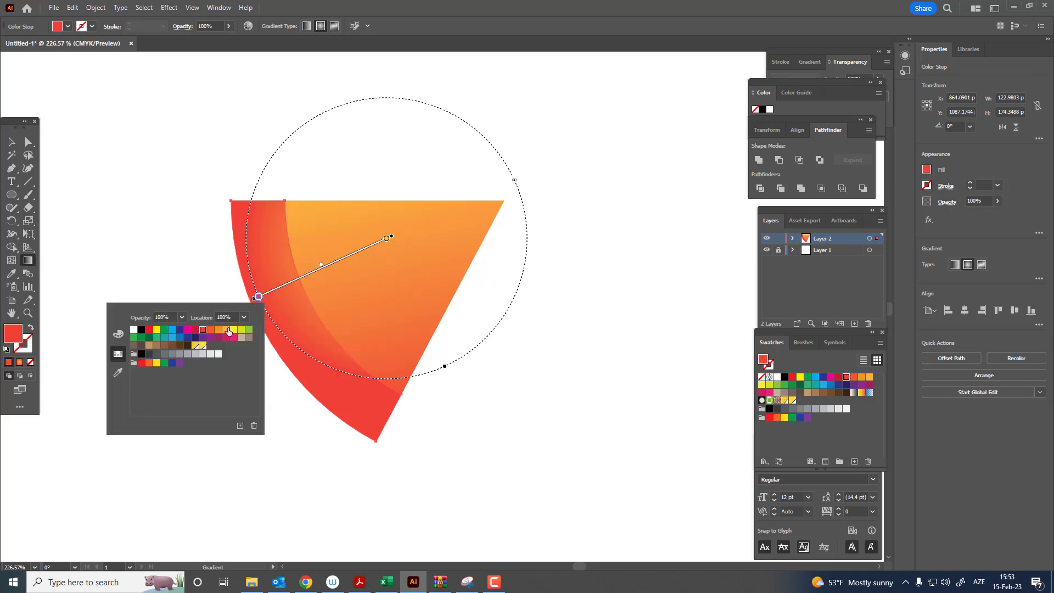
pyautogui.click(228, 330)
pyautogui.click(338, 277)
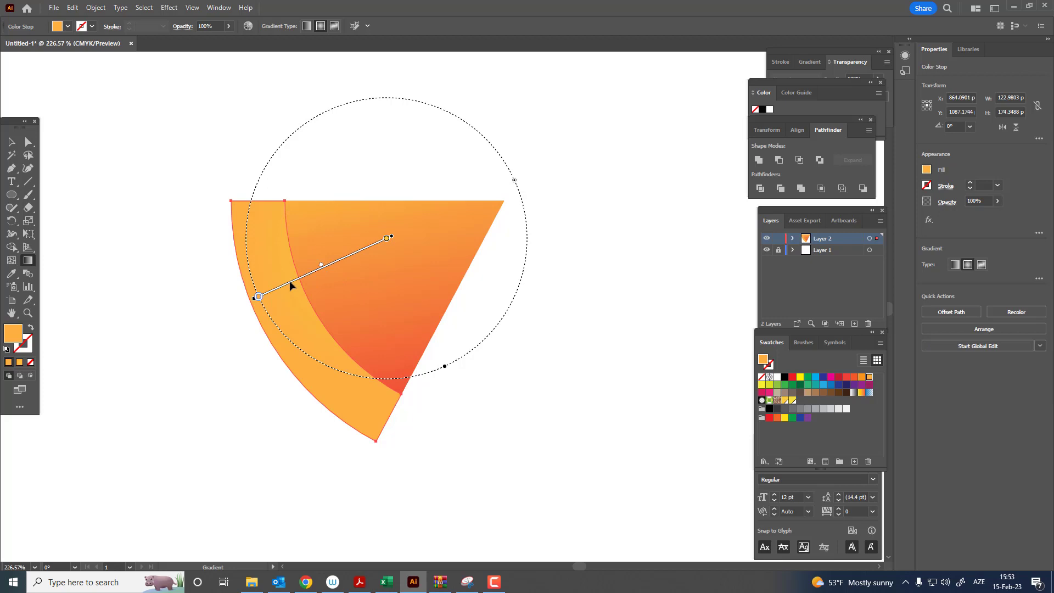
# Step: Add a yellow middle stop to the crust gradient
pyautogui.click(291, 283)
pyautogui.doubleClick(291, 282)
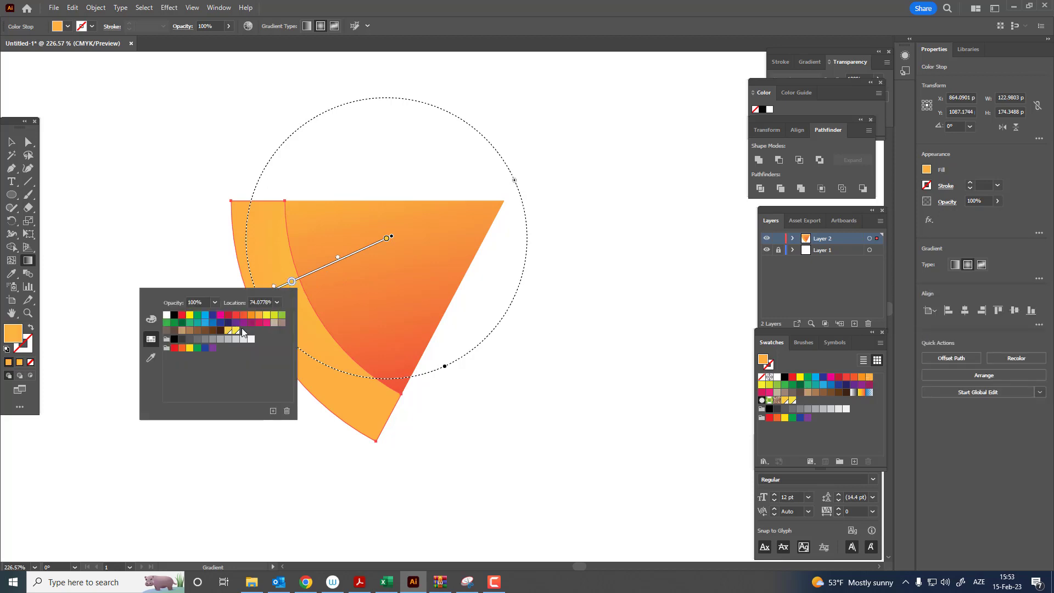
pyautogui.click(236, 330)
pyautogui.click(293, 282)
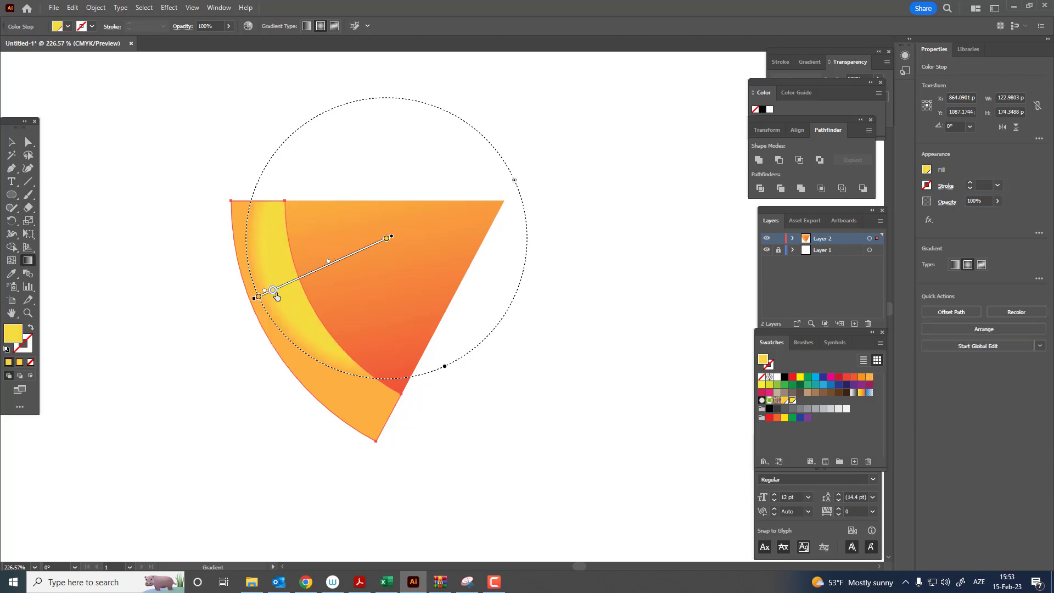
pyautogui.click(385, 240)
# Step: Enlarge and rotate the radial crust gradient, add a stop, and slide the stops toward the crust
pyautogui.moveTo(514, 182); pyautogui.dragTo(562, 285)
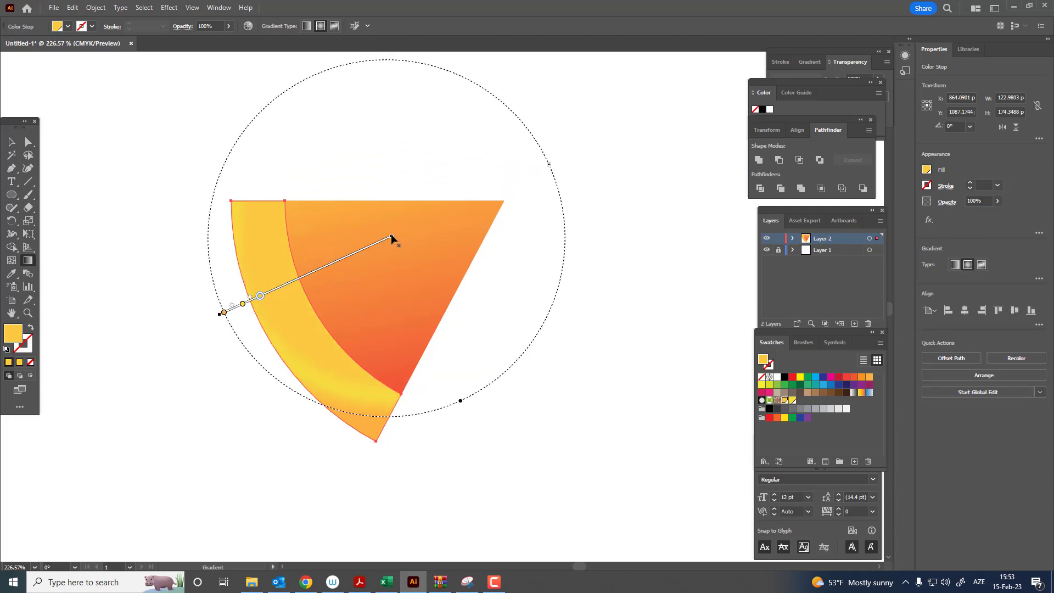
pyautogui.moveTo(391, 237); pyautogui.dragTo(422, 233)
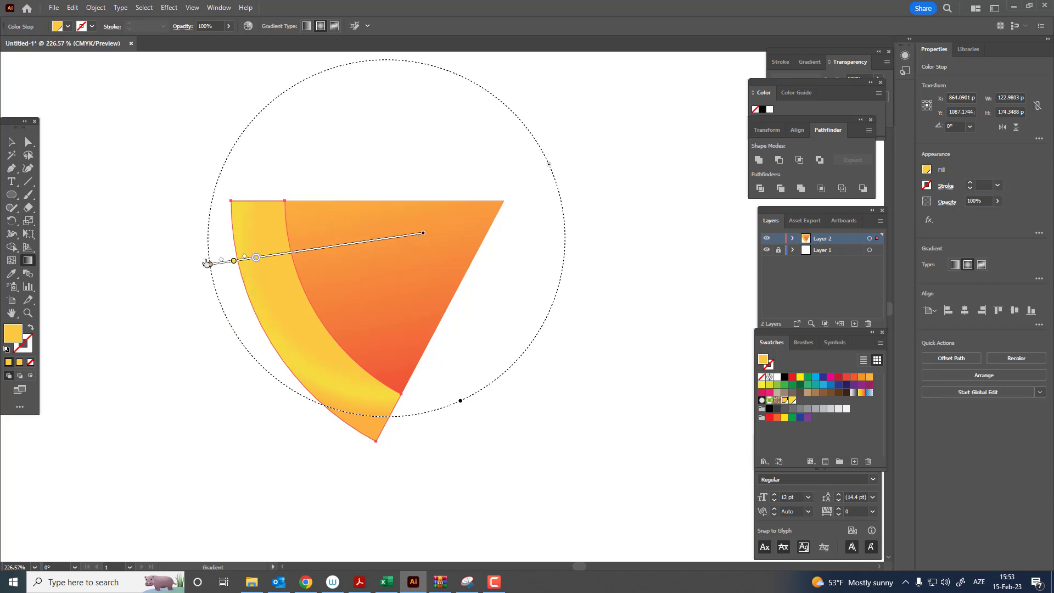
pyautogui.moveTo(219, 277); pyautogui.dragTo(236, 285)
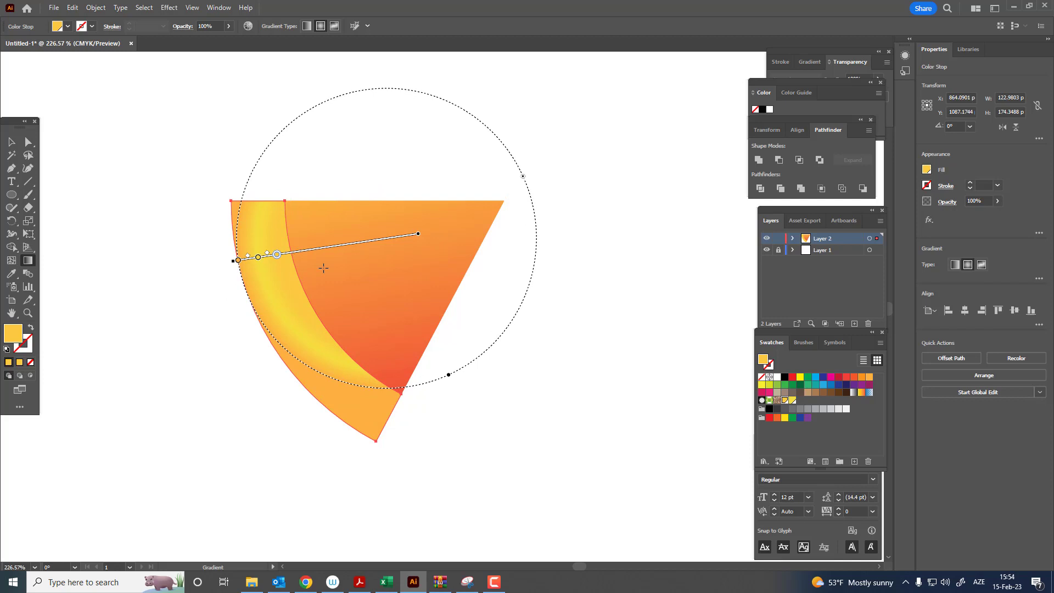
pyautogui.click(395, 242)
pyautogui.moveTo(417, 237); pyautogui.dragTo(431, 251)
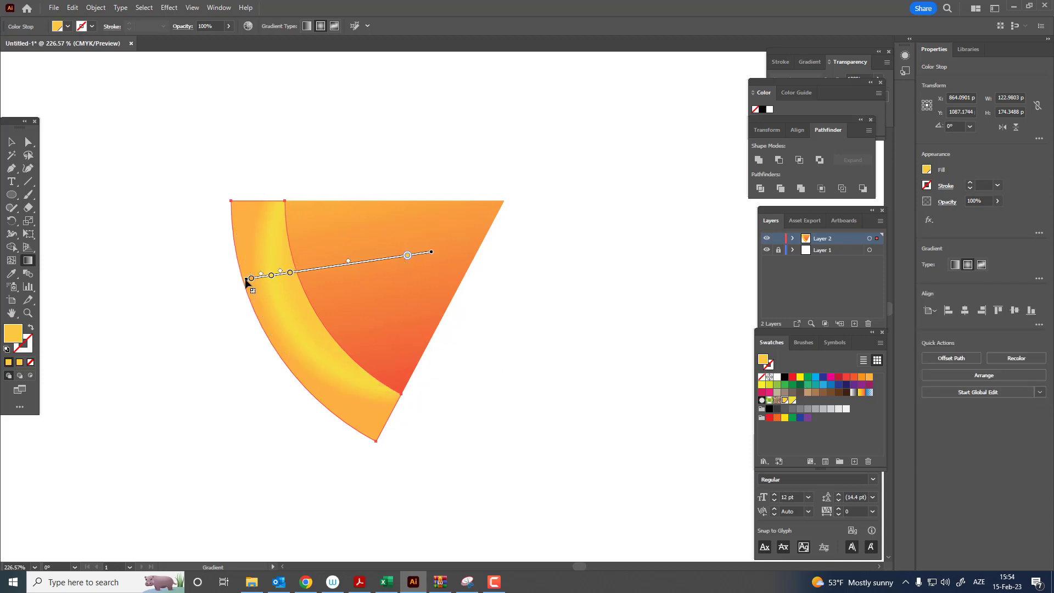
pyautogui.moveTo(247, 279); pyautogui.dragTo(230, 282)
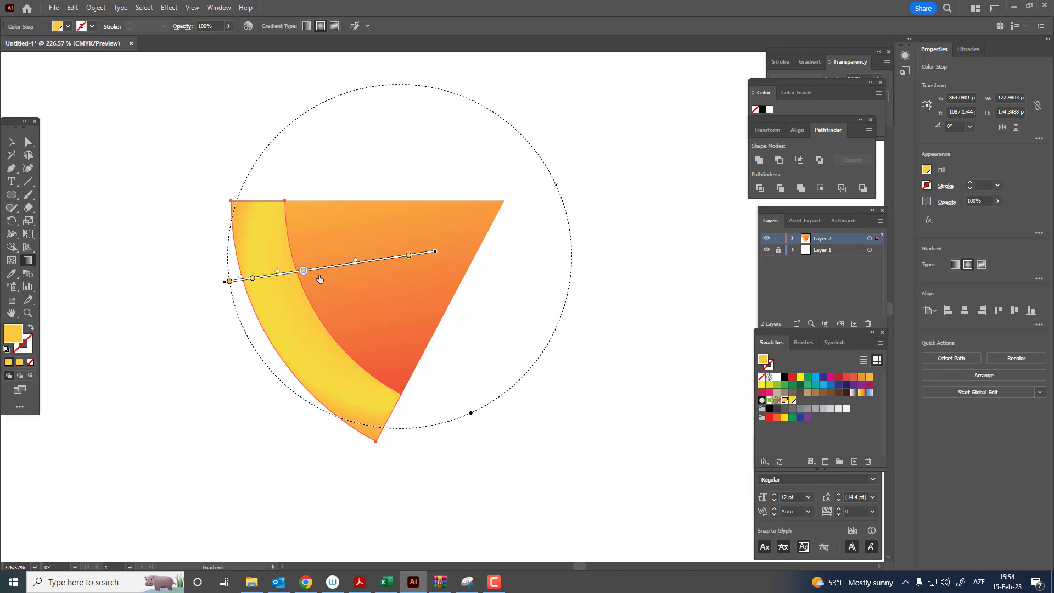
pyautogui.moveTo(252, 278); pyautogui.dragTo(296, 271)
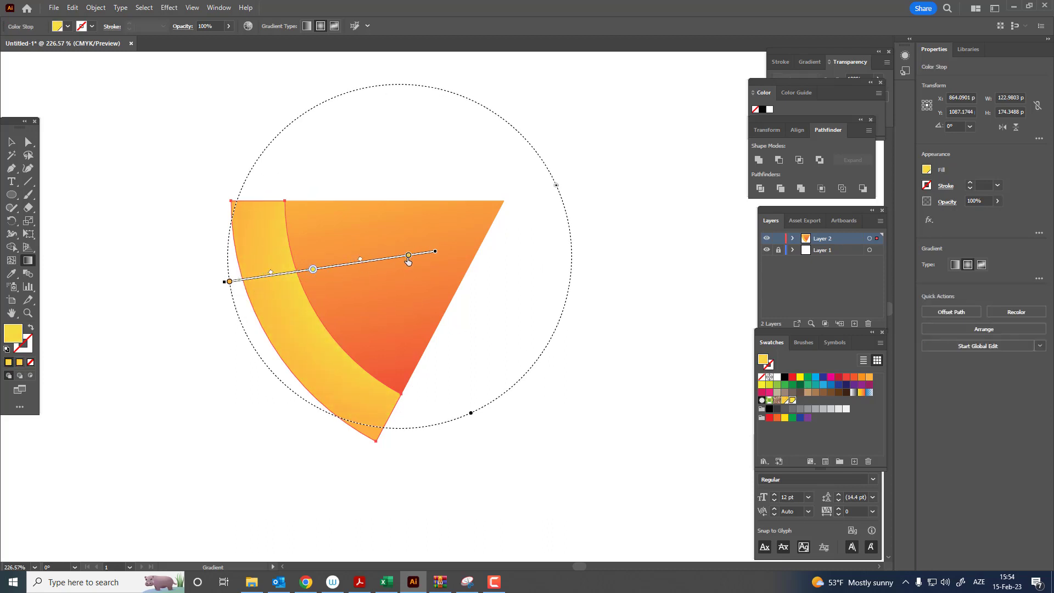
pyautogui.moveTo(408, 256)
pyautogui.mouseDown()
pyautogui.moveTo(244, 281)
pyautogui.moveTo(272, 279)
pyautogui.mouseUp()
# Step: Stretch the gradient start past the crust's left edge, shift the colours inward, then deselect
pyautogui.click(299, 276)
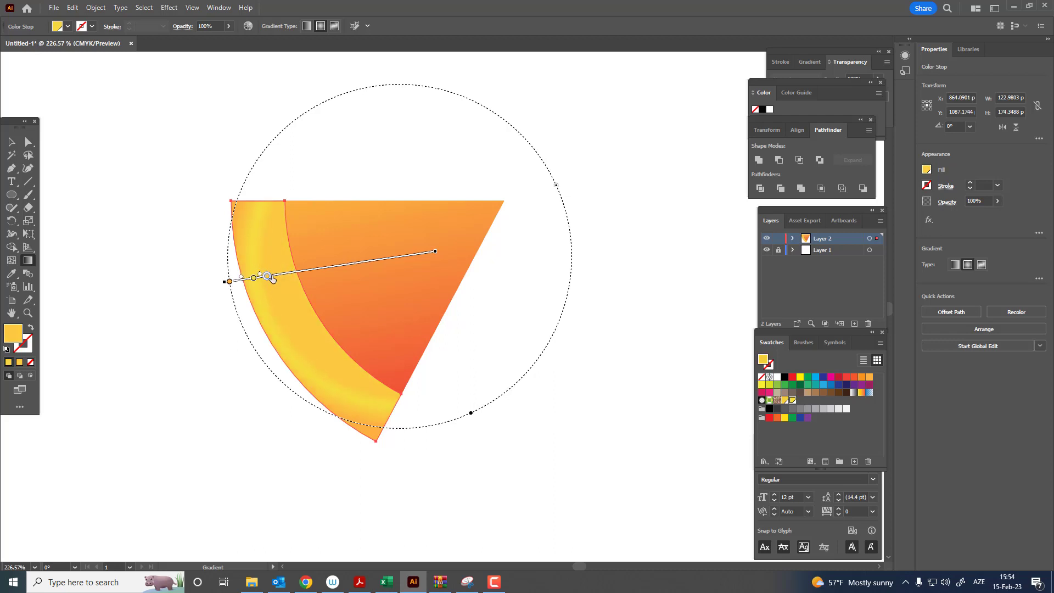
pyautogui.click(252, 279)
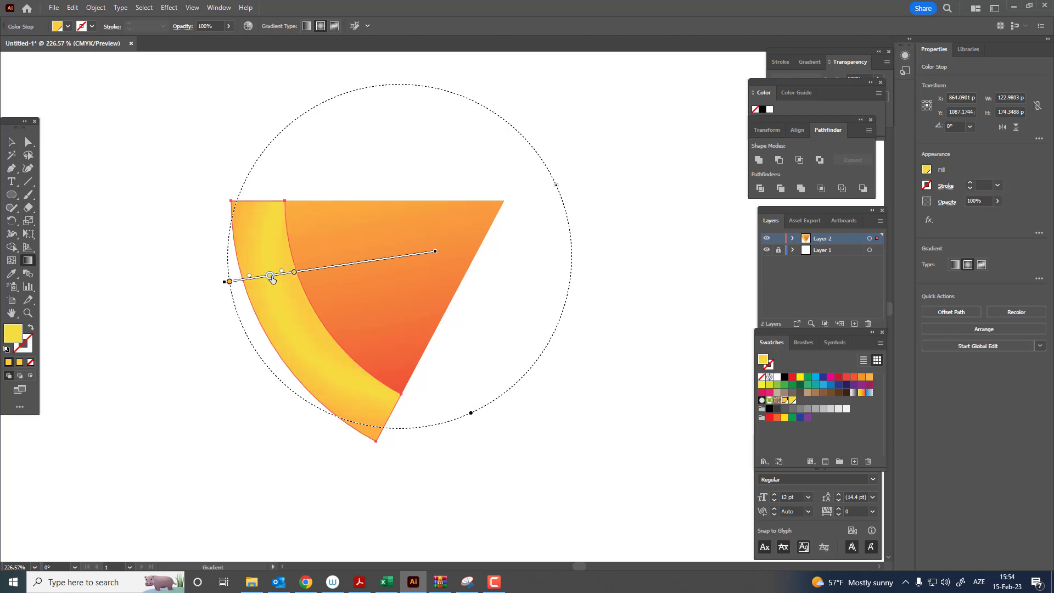
pyautogui.moveTo(230, 281); pyautogui.dragTo(142, 294)
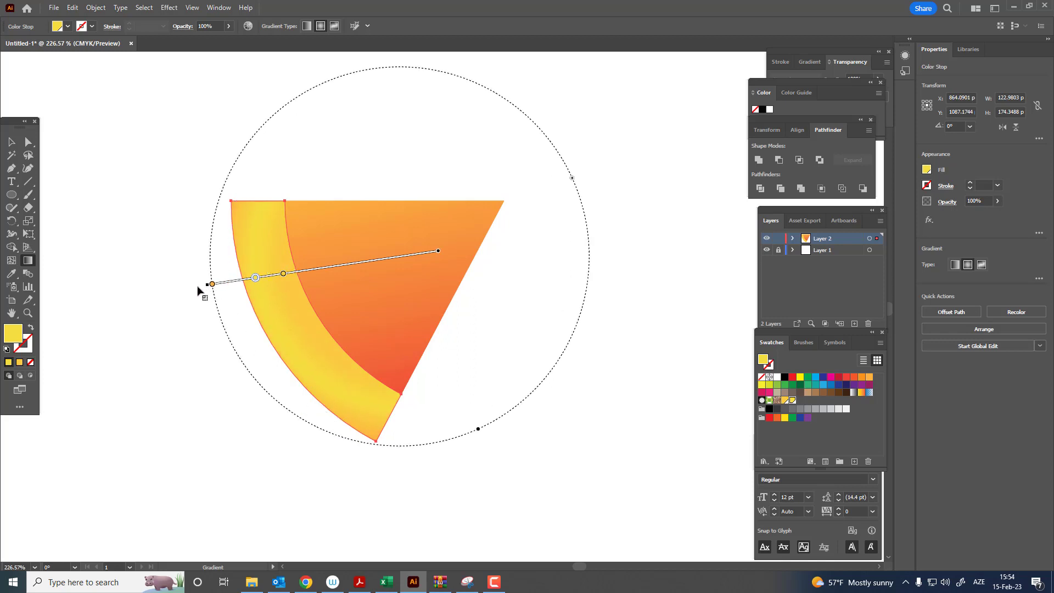
pyautogui.moveTo(249, 283); pyautogui.dragTo(330, 279)
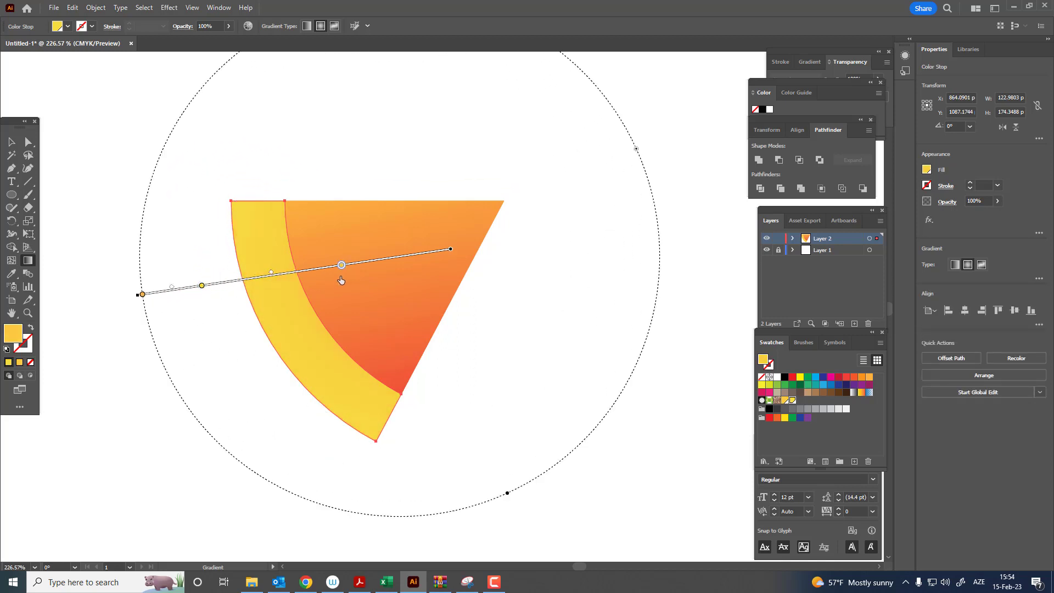
pyautogui.moveTo(207, 287); pyautogui.dragTo(306, 284)
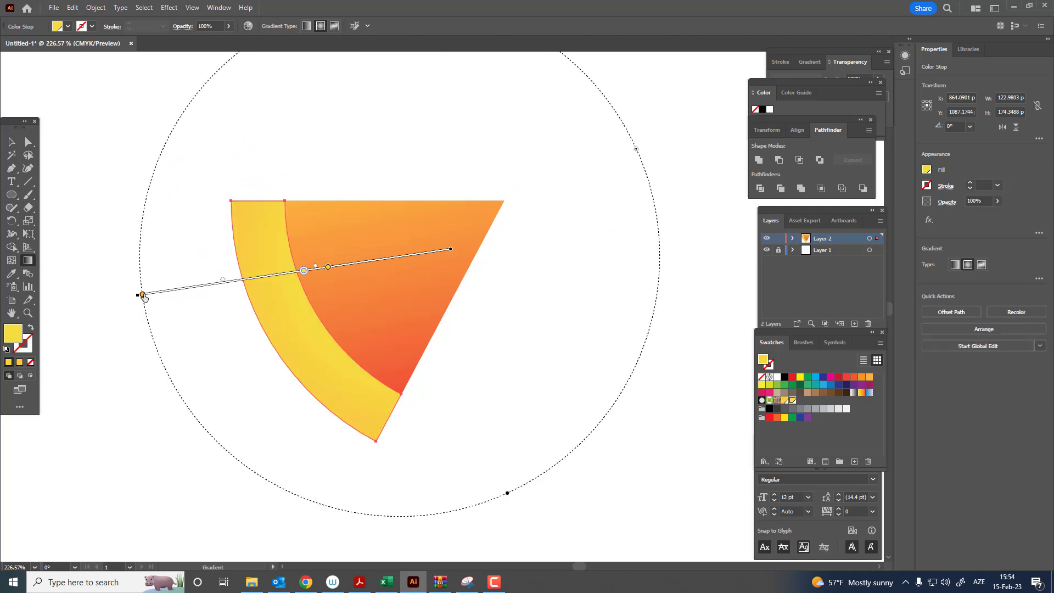
pyautogui.moveTo(142, 295); pyautogui.dragTo(161, 292)
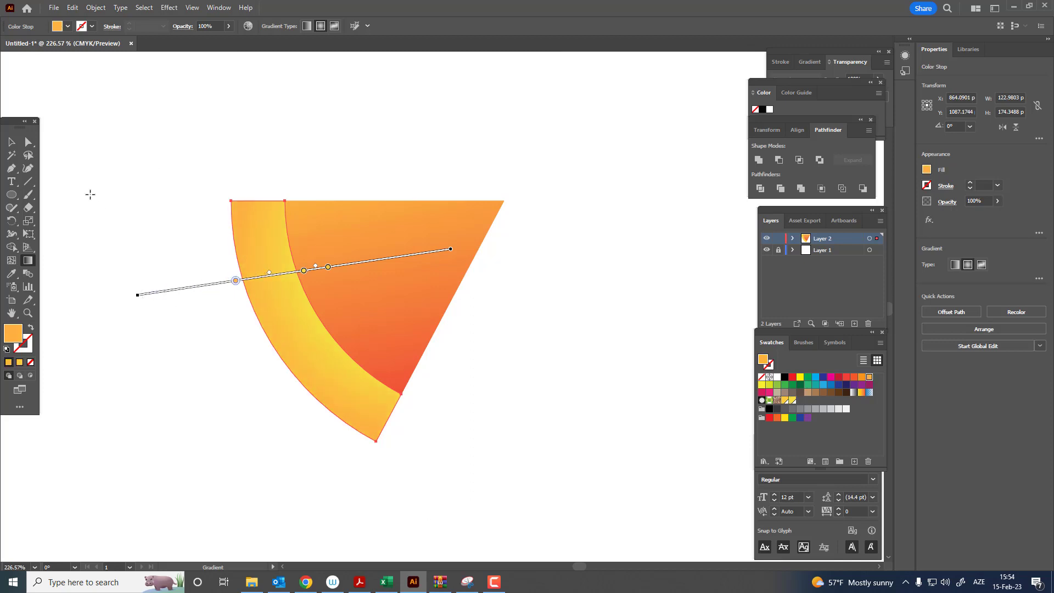
pyautogui.click(11, 142)
pyautogui.click(538, 308)
# Step: Pen a closed shape from the slice's top-right corner to its bottom tip and the crust's inner edge
pyautogui.moveTo(541, 304); pyautogui.dragTo(569, 308)
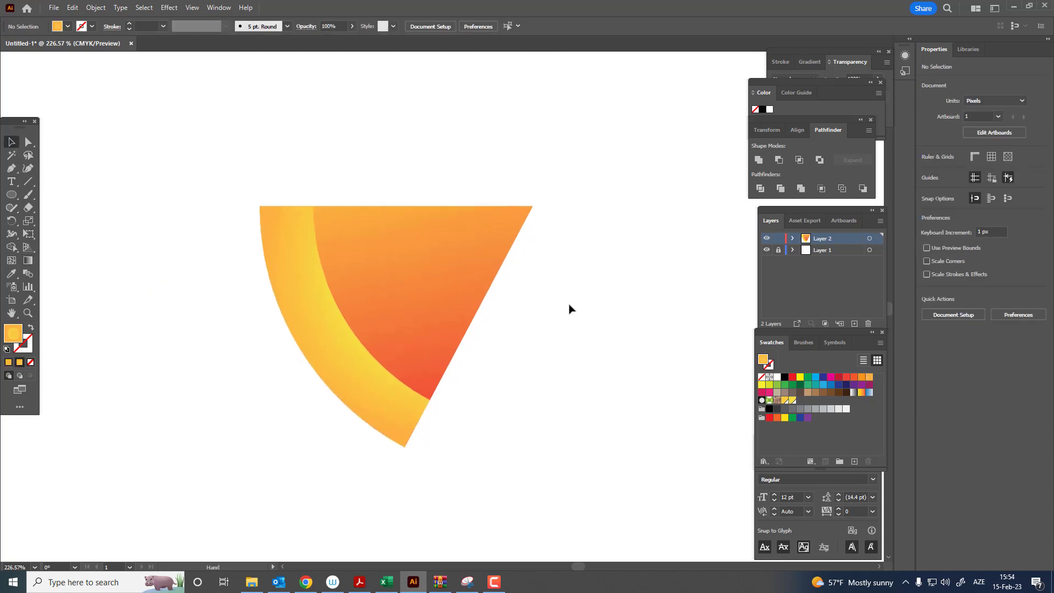
pyautogui.press('z')
pyautogui.moveTo(478, 235); pyautogui.dragTo(482, 224)
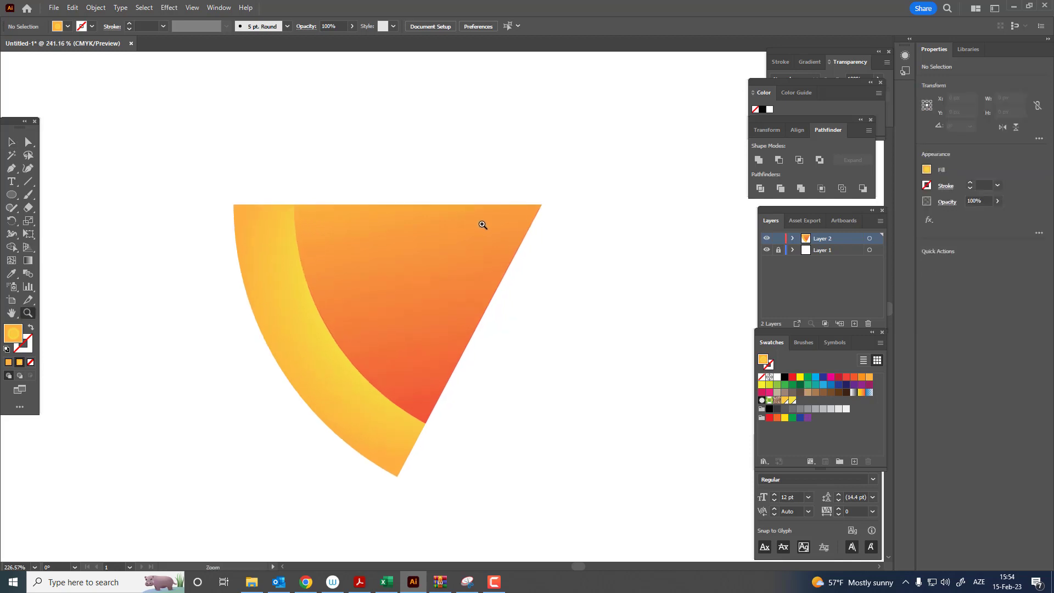
pyautogui.click(11, 168)
pyautogui.click(541, 205)
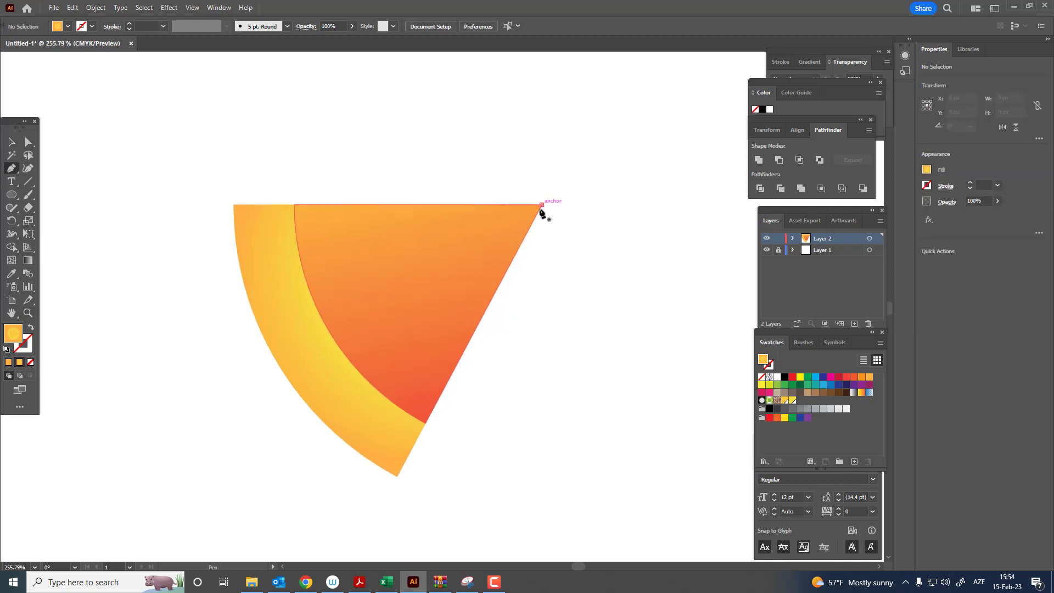
pyautogui.click(427, 424)
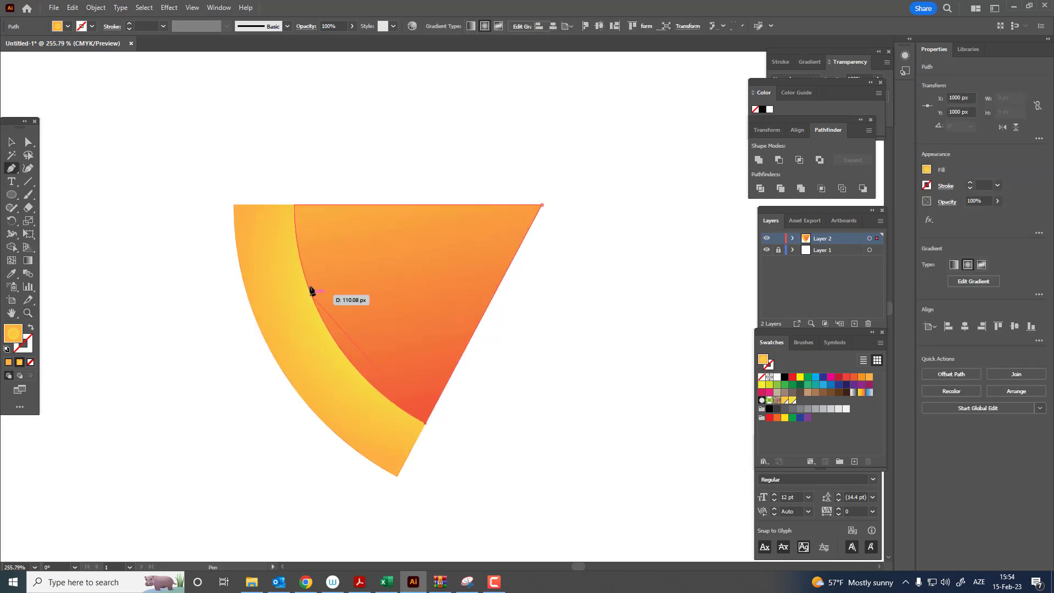
pyautogui.moveTo(303, 270); pyautogui.dragTo(273, 167)
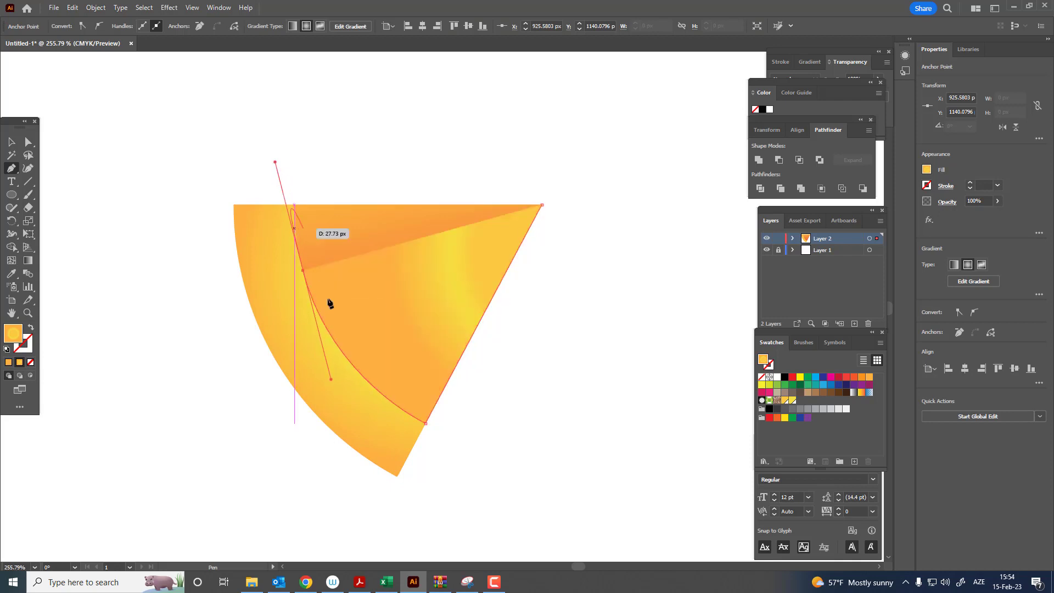
pyautogui.click(302, 270)
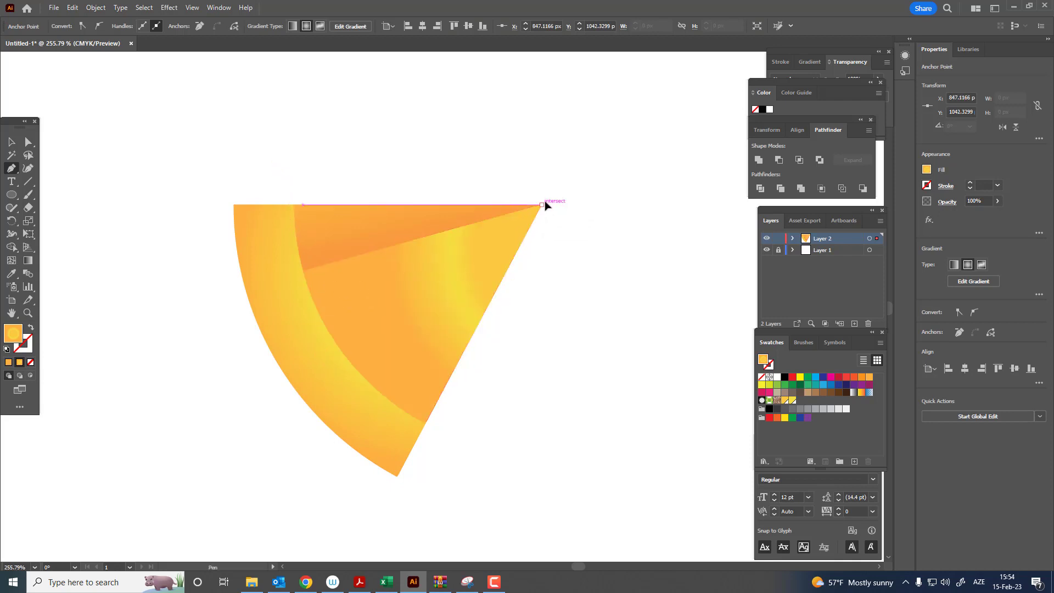
pyautogui.moveTo(540, 206); pyautogui.dragTo(625, 137)
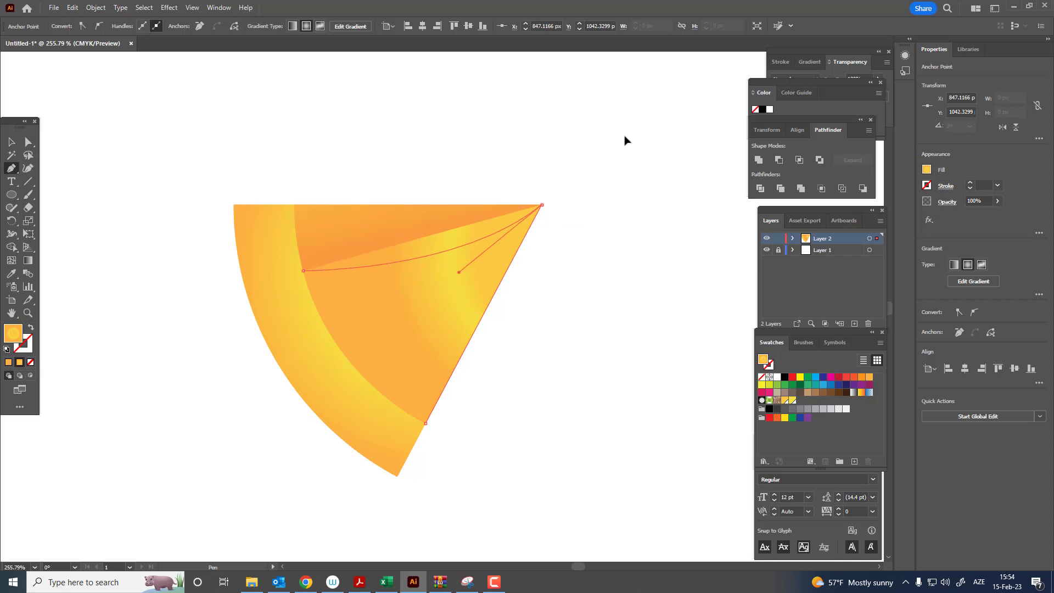
# Step: Fill the shape red-orange and bend its top edge down with the Curvature tool
pyautogui.click(852, 378)
pyautogui.click(29, 167)
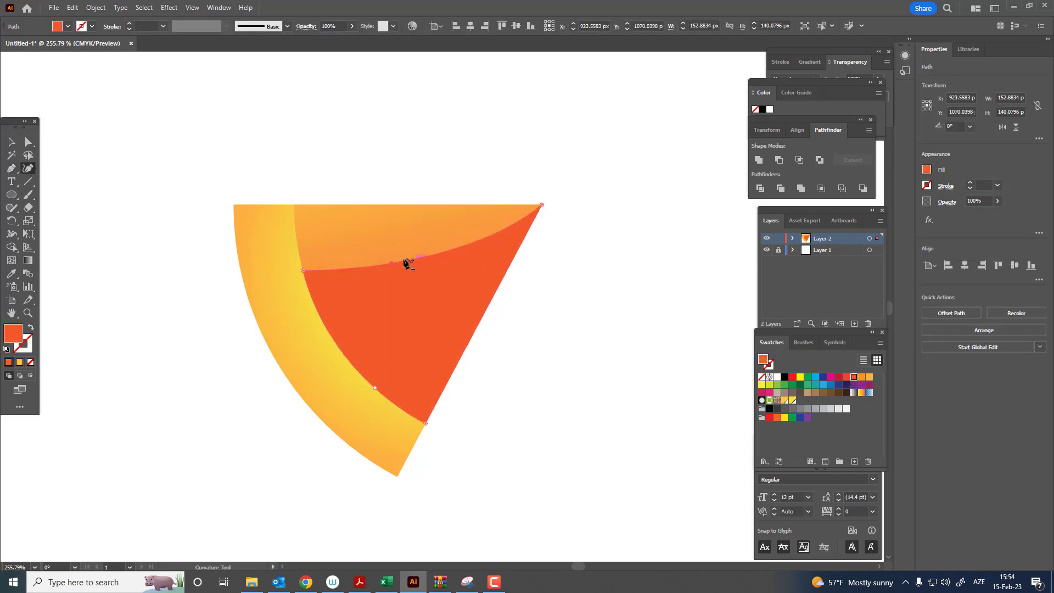
pyautogui.moveTo(391, 263); pyautogui.dragTo(404, 375)
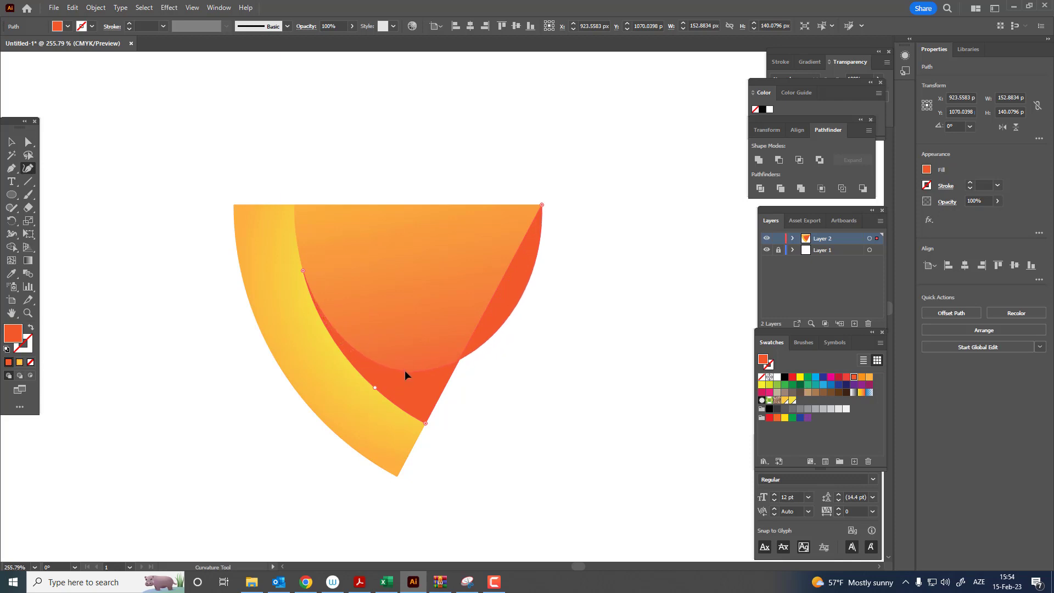
pyautogui.moveTo(528, 282); pyautogui.dragTo(486, 279)
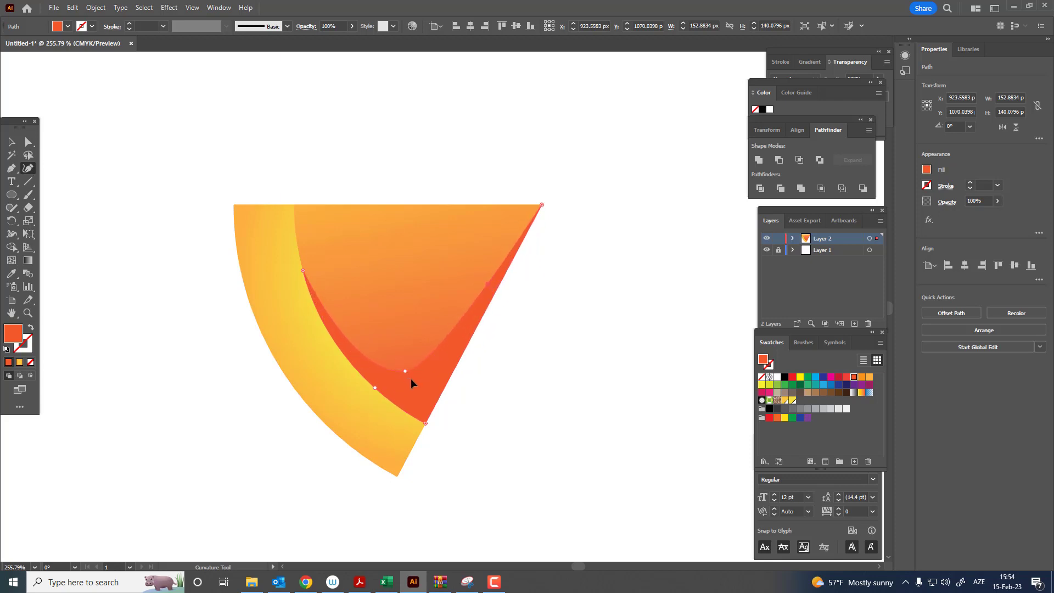
pyautogui.press('z')
pyautogui.moveTo(412, 305); pyautogui.dragTo(347, 314)
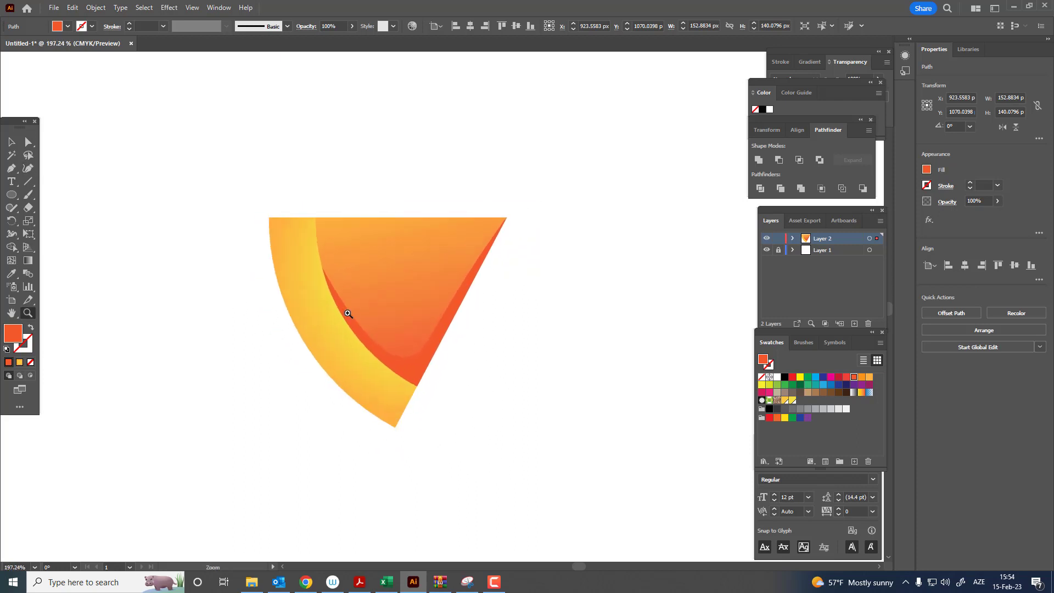
# Step: Bring the crust shape to the front of the stacking order
pyautogui.press('v')
pyautogui.click(288, 293)
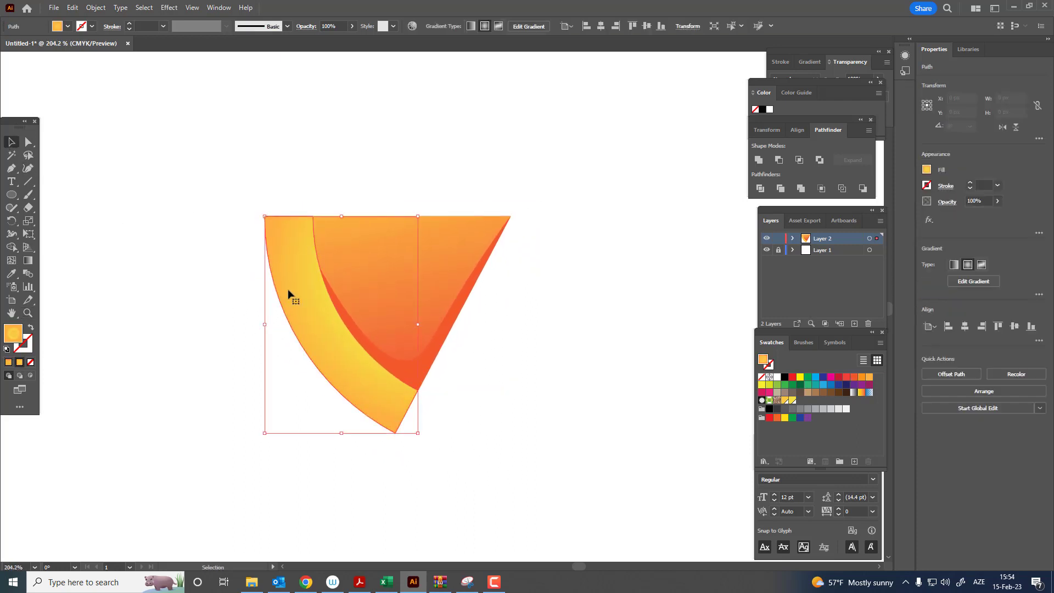
pyautogui.click(96, 8)
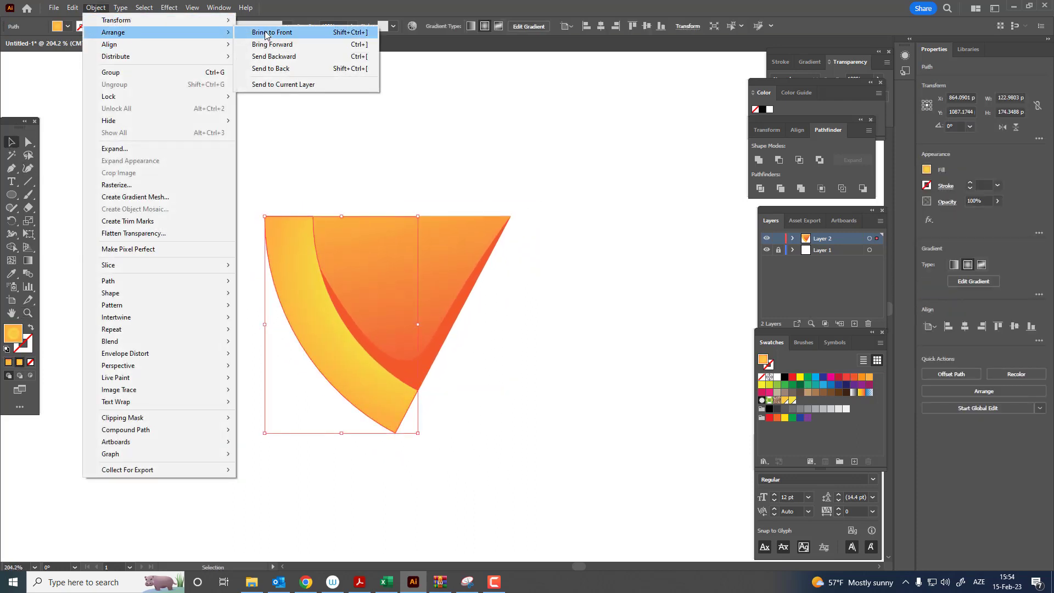
pyautogui.click(273, 31)
pyautogui.click(437, 322)
pyautogui.scroll(1, 390, 306)
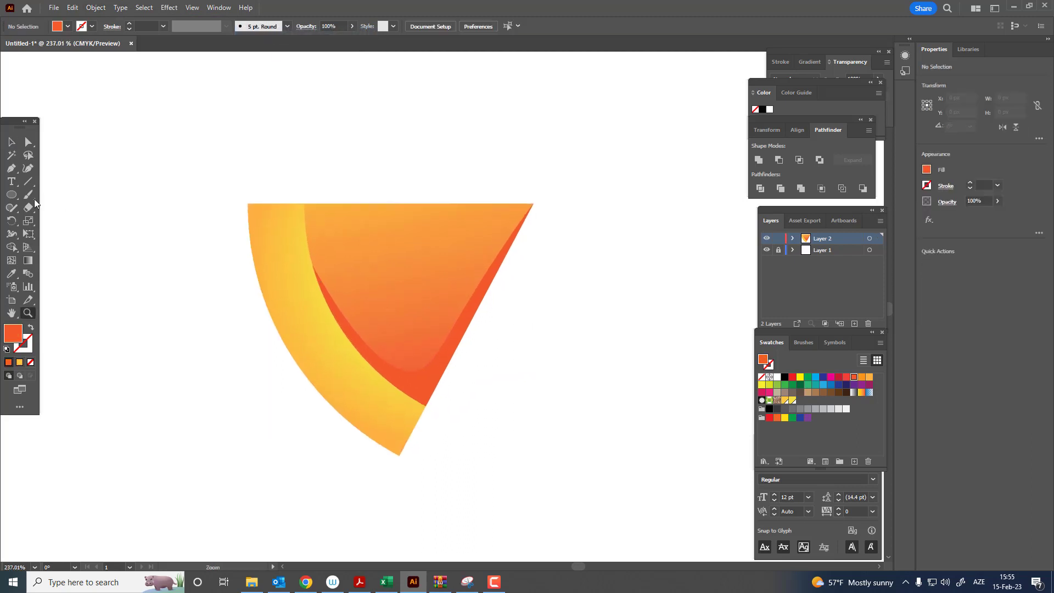
# Step: Draw three red-orange pepperoni circles of varying sizes on the slice
pyautogui.click(11, 194)
pyautogui.moveTo(299, 223)
pyautogui.mouseDown()
pyautogui.moveTo(406, 285)
pyautogui.moveTo(465, 282)
pyautogui.mouseUp()
pyautogui.moveTo(392, 328); pyautogui.dragTo(426, 361)
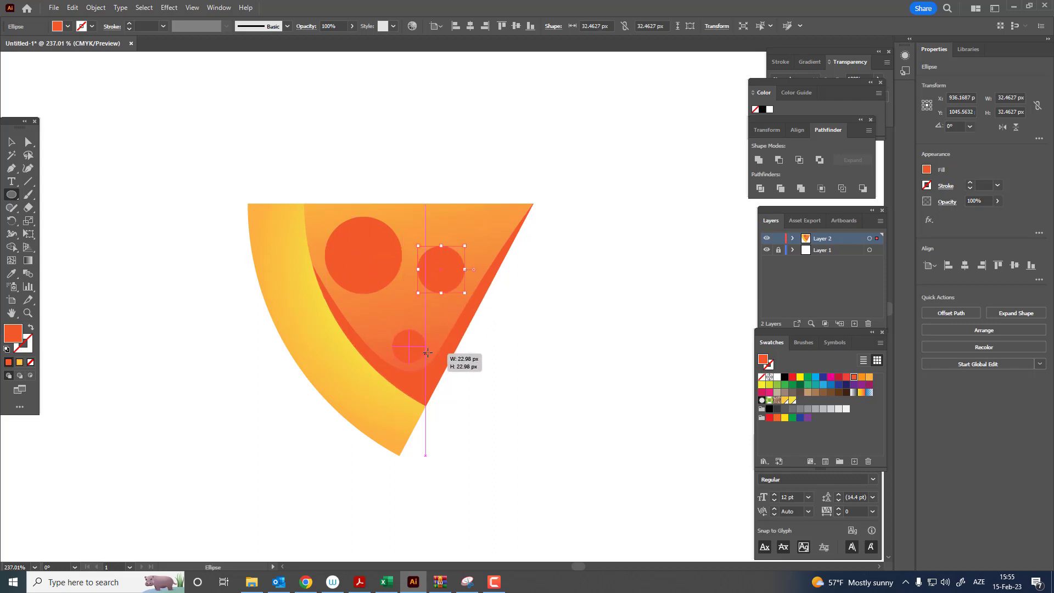
pyautogui.moveTo(428, 265)
pyautogui.mouseDown()
pyautogui.moveTo(275, 265)
pyautogui.moveTo(383, 273)
pyautogui.moveTo(347, 243)
pyautogui.mouseUp()
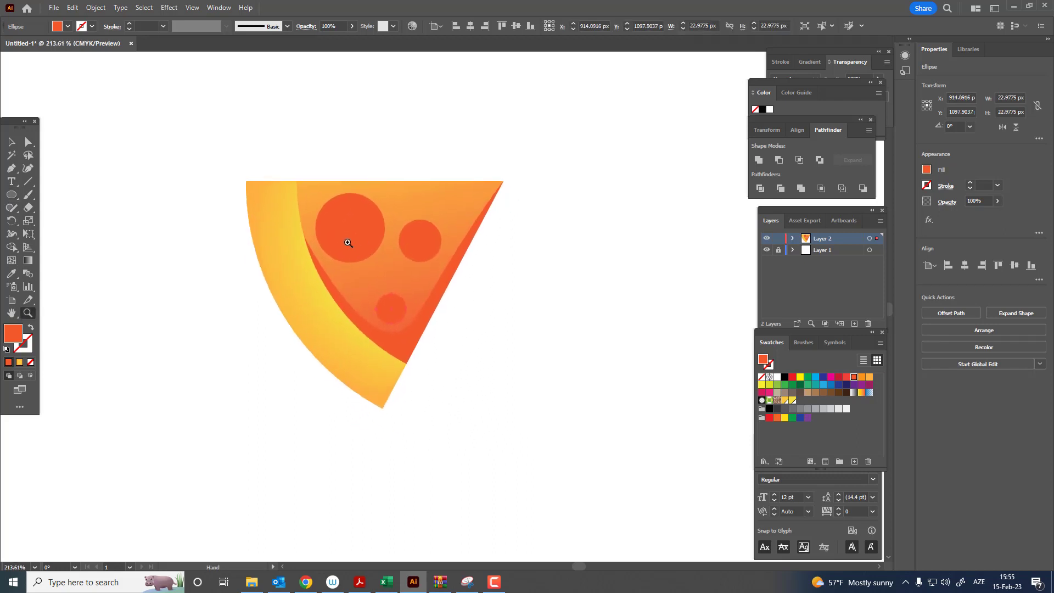
pyautogui.click(10, 144)
pyautogui.click(135, 226)
pyautogui.scroll(1, 187, 263)
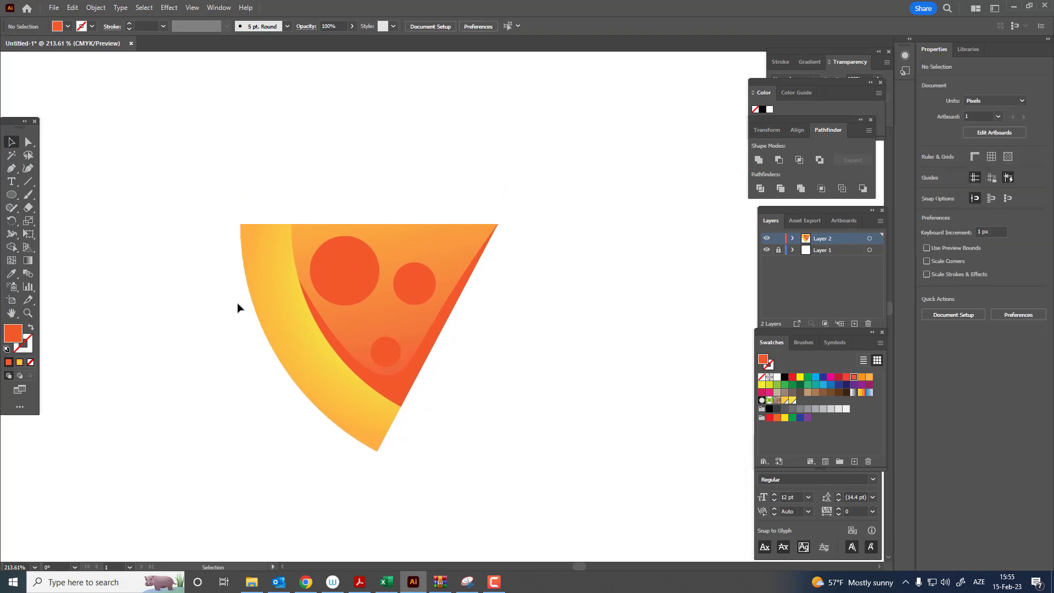
# Step: Drag live-corner widgets to round the crust's bottom tip and top-left corner
pyautogui.click(28, 142)
pyautogui.moveTo(356, 440); pyautogui.dragTo(393, 439)
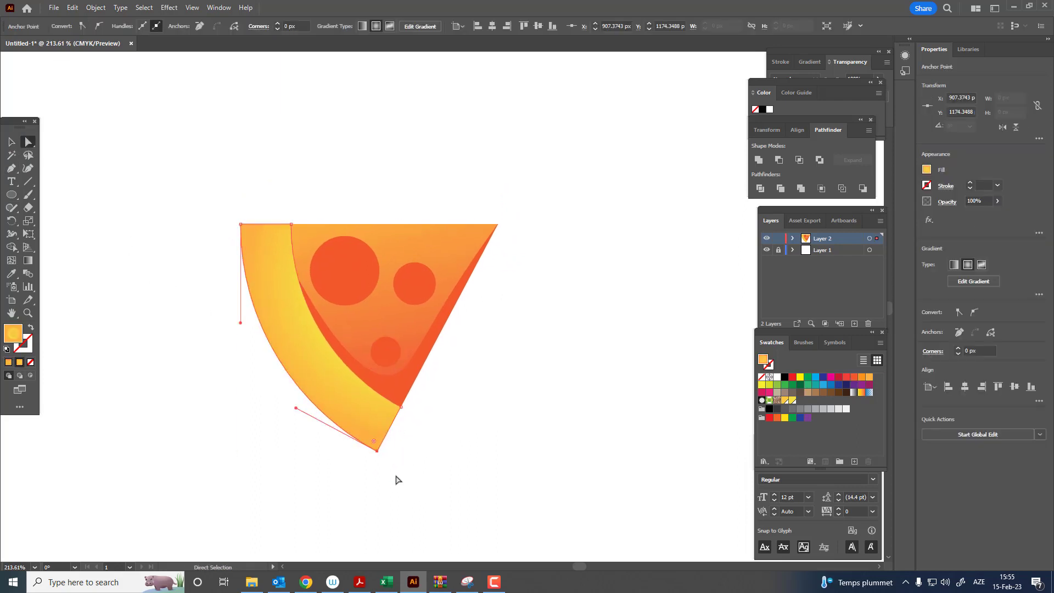
pyautogui.click(308, 386)
pyautogui.moveTo(212, 216)
pyautogui.mouseDown()
pyautogui.moveTo(245, 248)
pyautogui.moveTo(253, 241)
pyautogui.mouseUp()
pyautogui.click(459, 426)
pyautogui.press('z')
pyautogui.scroll(2, 450, 397)
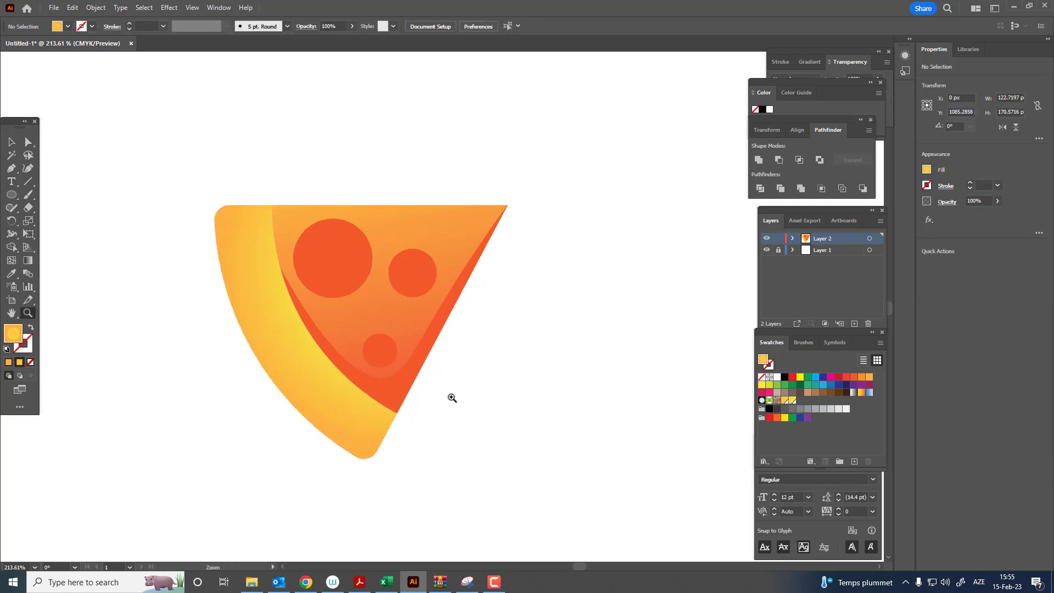
# Step: Trace a curved path along the crust's lower outer band and fill it flat orange
pyautogui.click(255, 326)
pyautogui.moveTo(389, 424)
pyautogui.mouseDown()
pyautogui.moveTo(500, 372)
pyautogui.moveTo(437, 379)
pyautogui.mouseUp()
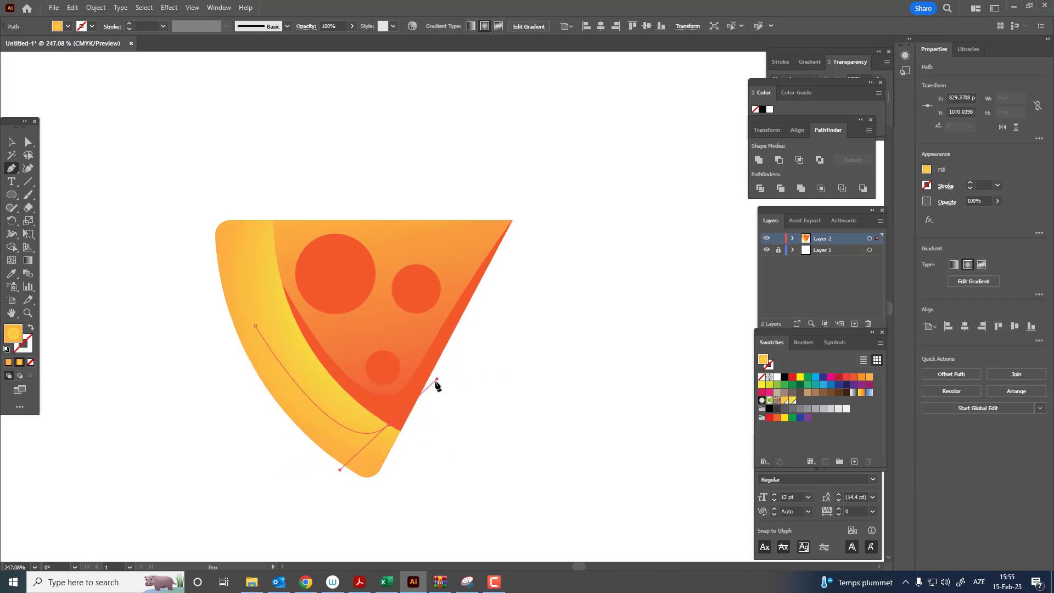
pyautogui.press('Escape')
pyautogui.click(399, 431)
pyautogui.moveTo(353, 462); pyautogui.dragTo(320, 447)
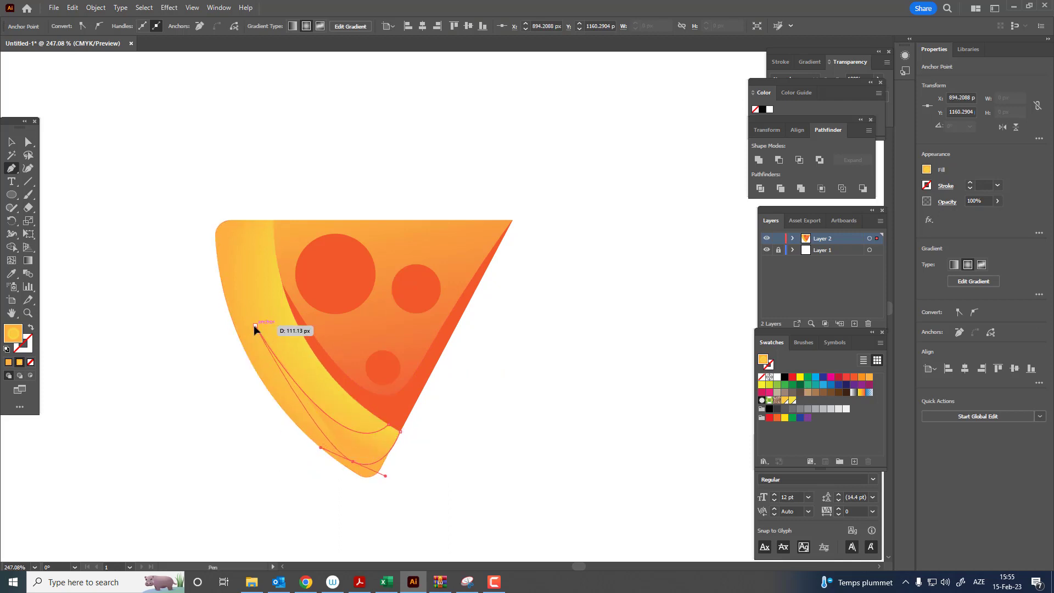
pyautogui.click(868, 378)
pyautogui.moveTo(437, 353); pyautogui.dragTo(478, 428)
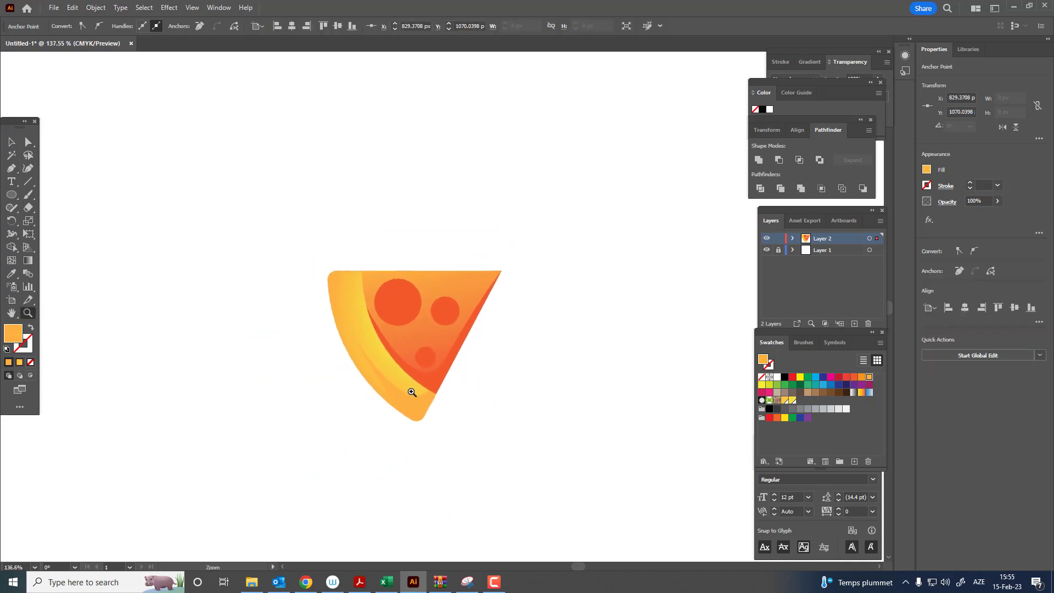
# Step: Reshape the orange shape's anchors so the yellow strip tapers toward the crust tip
pyautogui.click(28, 168)
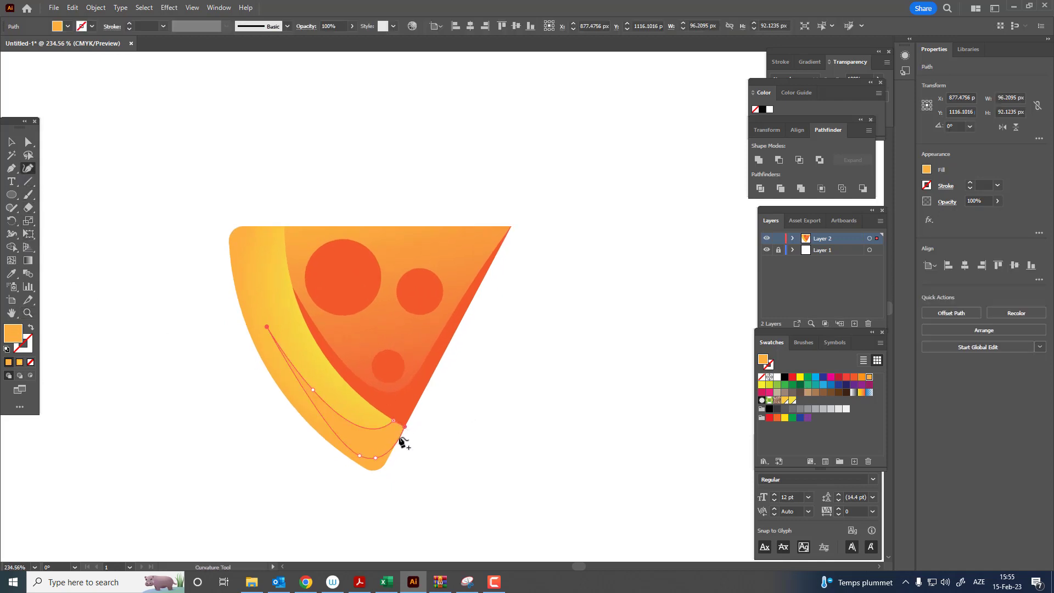
pyautogui.moveTo(375, 458); pyautogui.dragTo(369, 464)
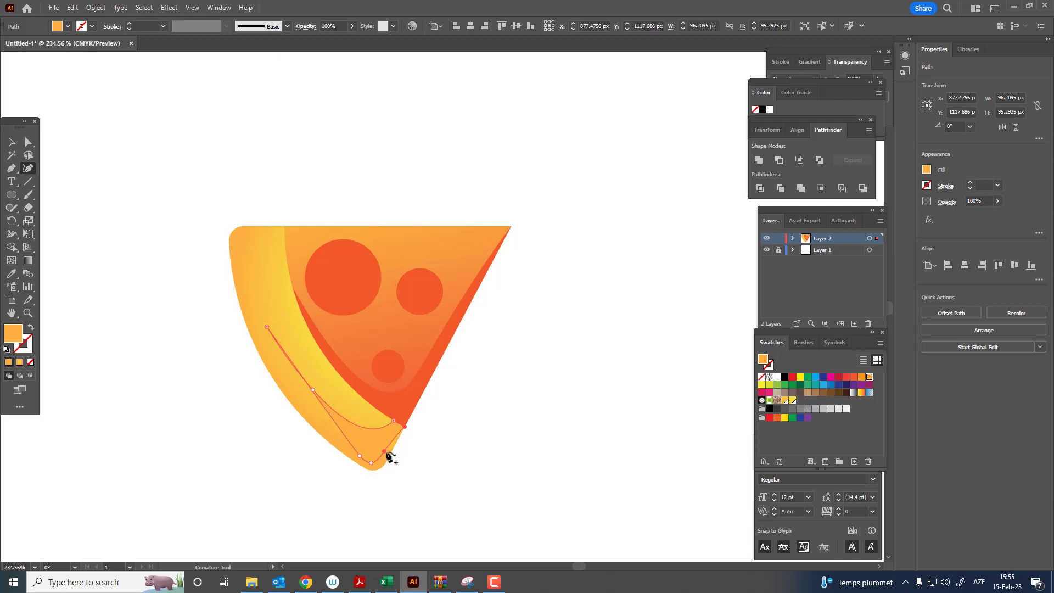
pyautogui.click(320, 383)
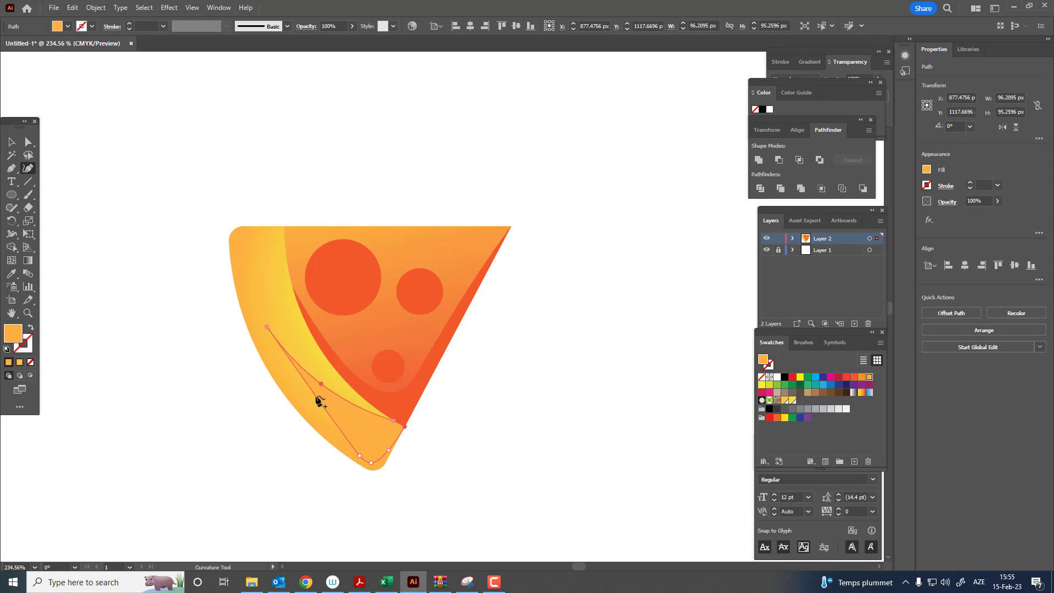
pyautogui.click(290, 379)
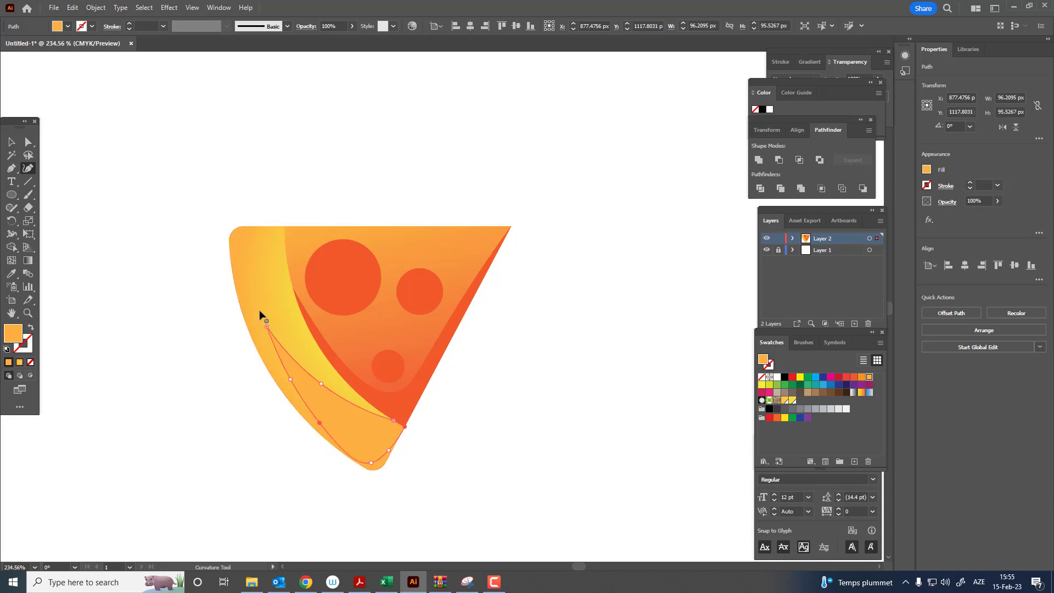
pyautogui.moveTo(249, 272); pyautogui.dragTo(248, 265)
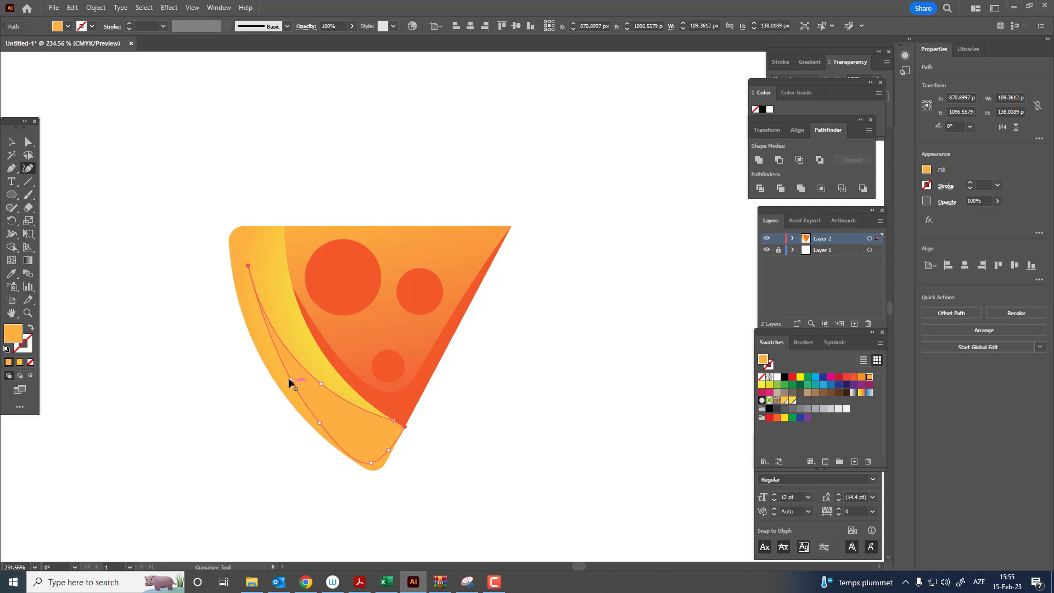
pyautogui.press('z')
pyautogui.moveTo(372, 367); pyautogui.dragTo(376, 421)
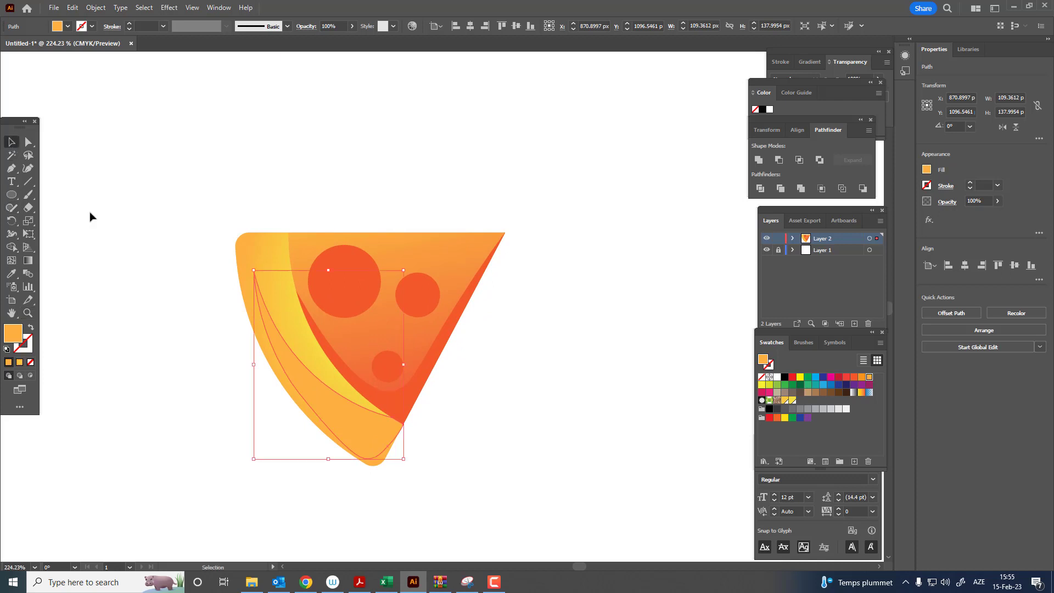
pyautogui.keyDown('ctrl'); pyautogui.click(169, 292); pyautogui.keyUp('ctrl')
# Step: Trace a closed cheese outline along the slice's top edge with a long and a short drip
pyautogui.moveTo(169, 292)
pyautogui.mouseDown()
pyautogui.moveTo(400, 349)
pyautogui.moveTo(383, 303)
pyautogui.mouseUp()
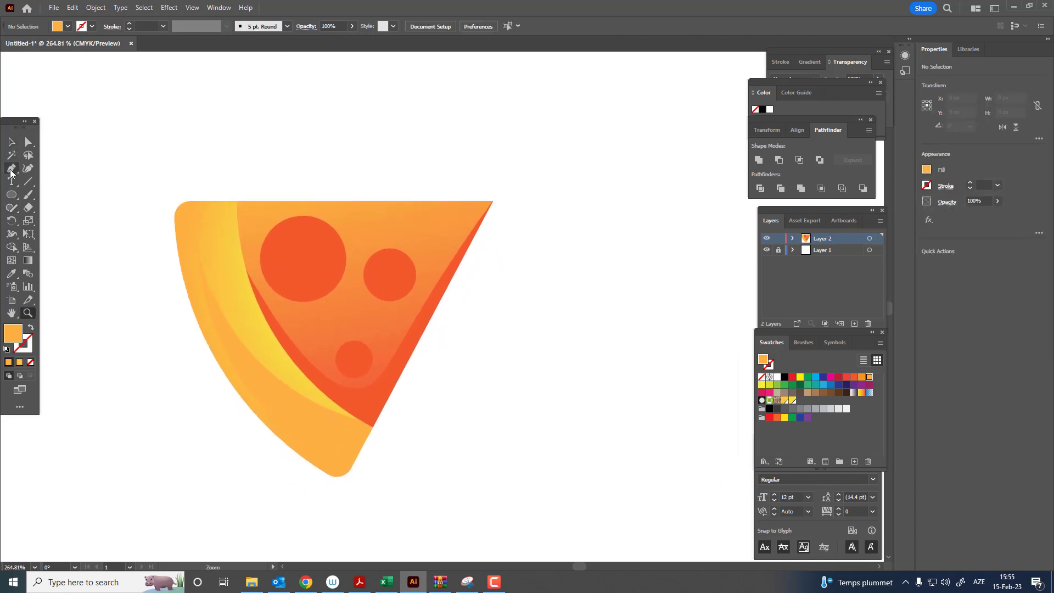
pyautogui.click(313, 201)
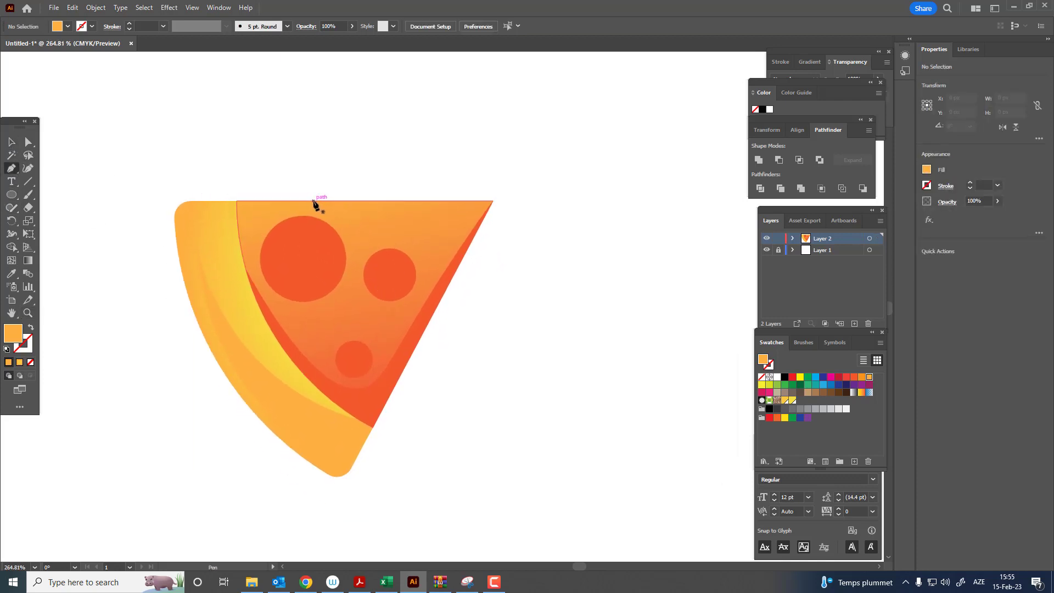
pyautogui.click(493, 201)
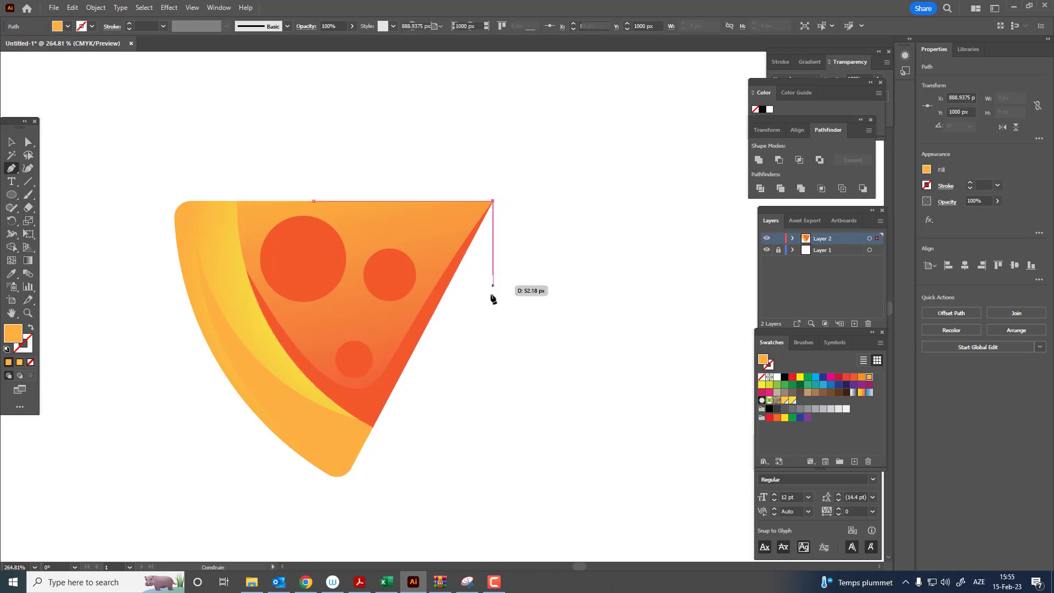
pyautogui.click(492, 332)
pyautogui.click(460, 333)
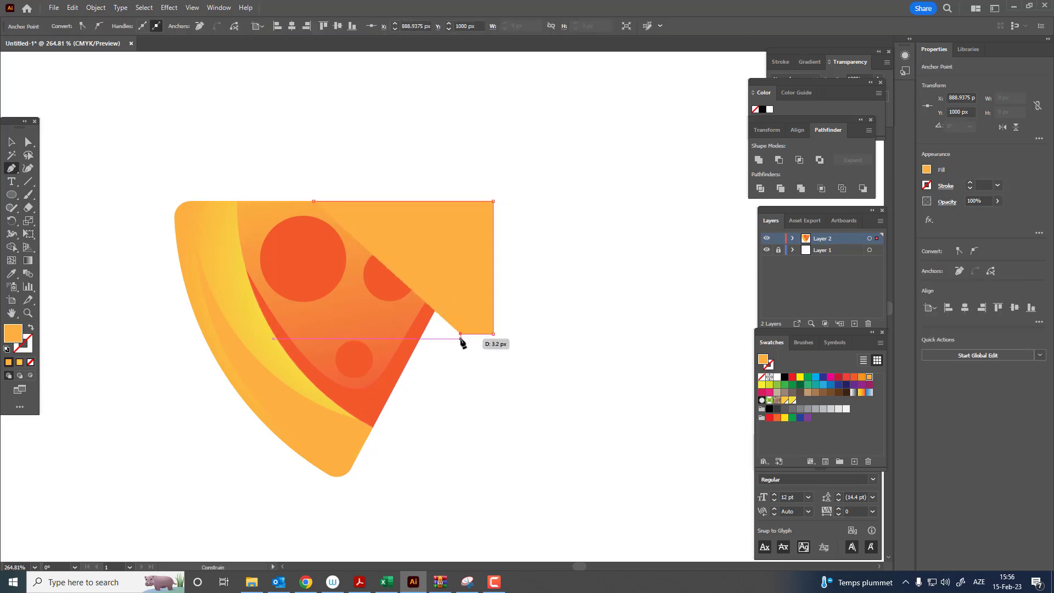
pyautogui.click(459, 258)
pyautogui.click(430, 258)
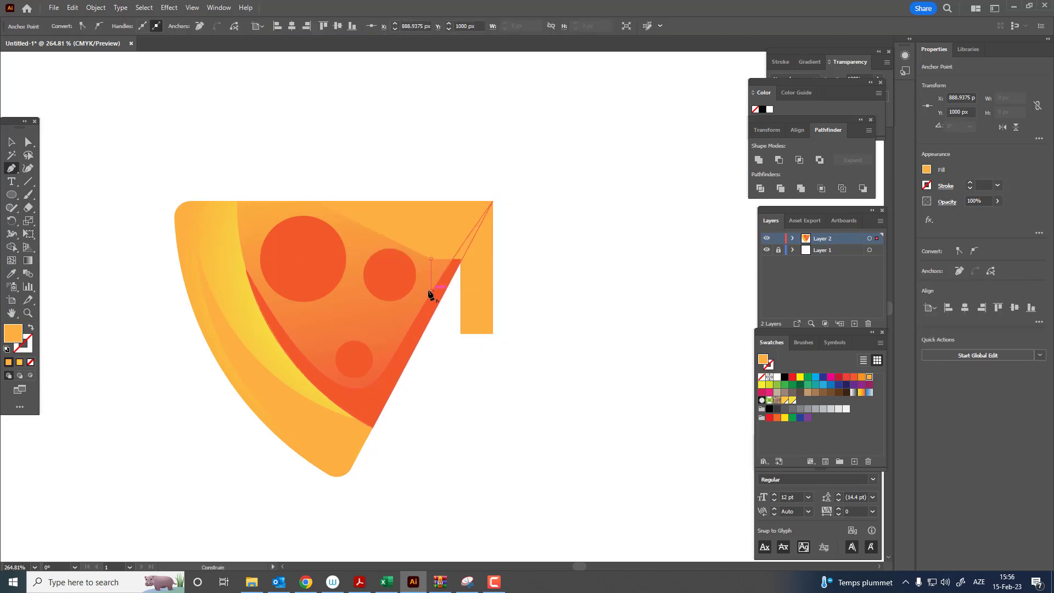
pyautogui.click(431, 290)
pyautogui.click(394, 289)
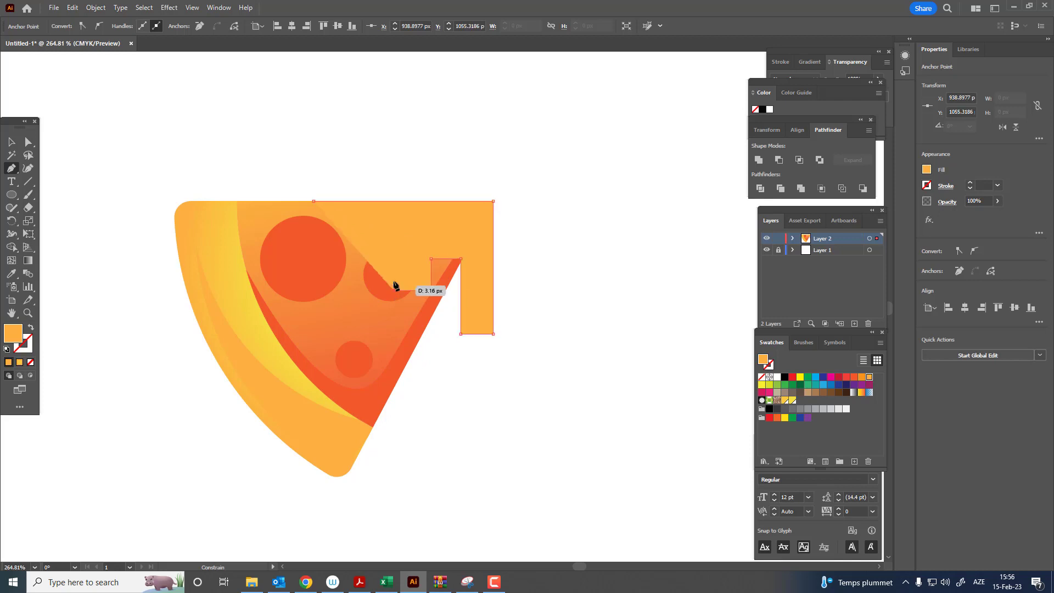
pyautogui.click(394, 233)
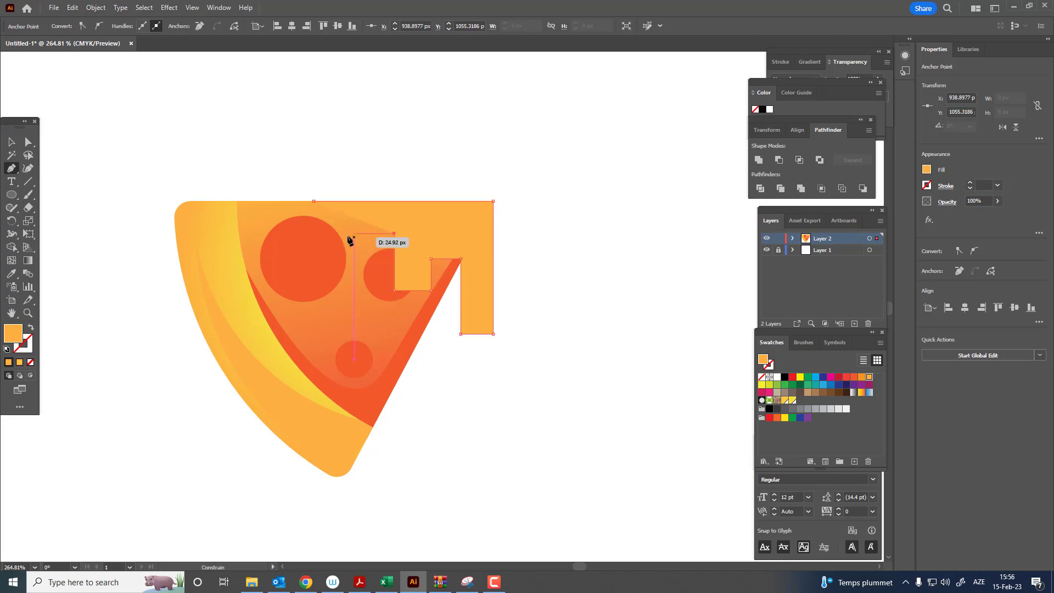
pyautogui.click(313, 201)
# Step: Fill the cheese yellow and round the long drip's bottom and the corners between drips
pyautogui.click(784, 401)
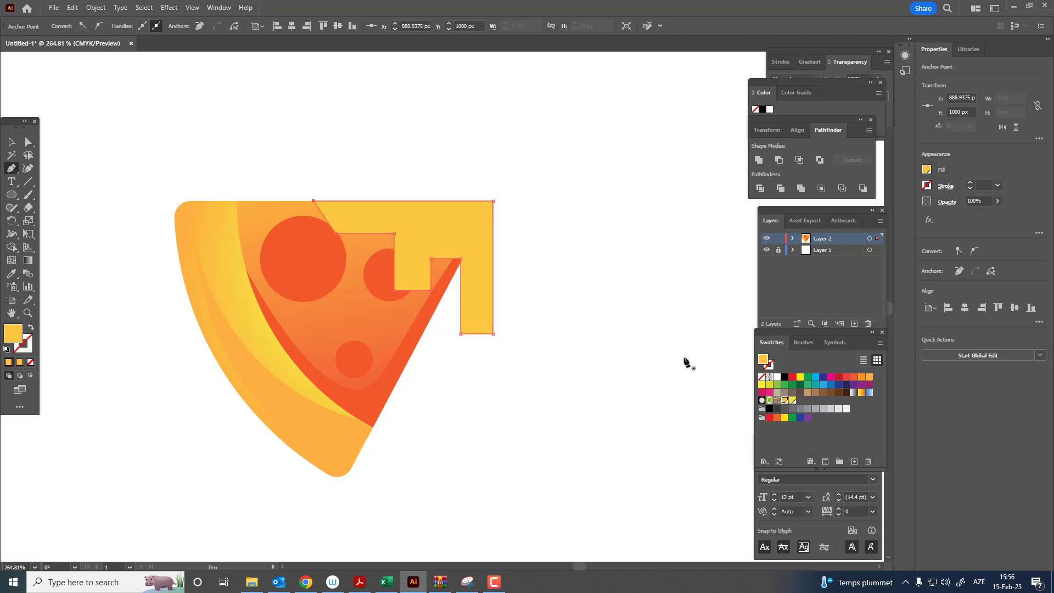
pyautogui.press('z')
pyautogui.moveTo(323, 235); pyautogui.dragTo(120, 169)
pyautogui.click(31, 144)
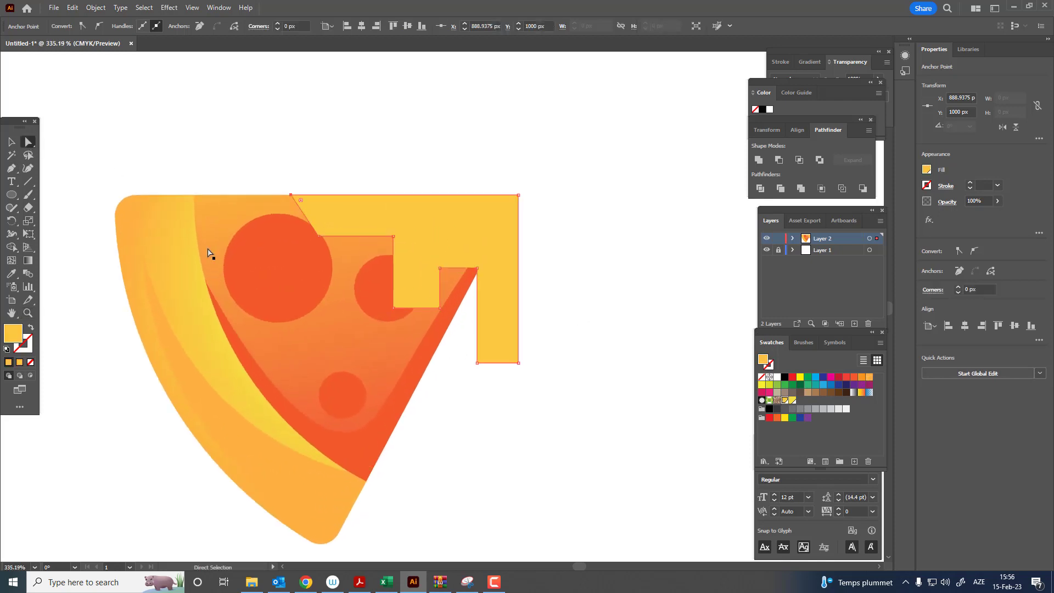
pyautogui.moveTo(473, 349); pyautogui.dragTo(485, 342)
pyautogui.click(476, 268)
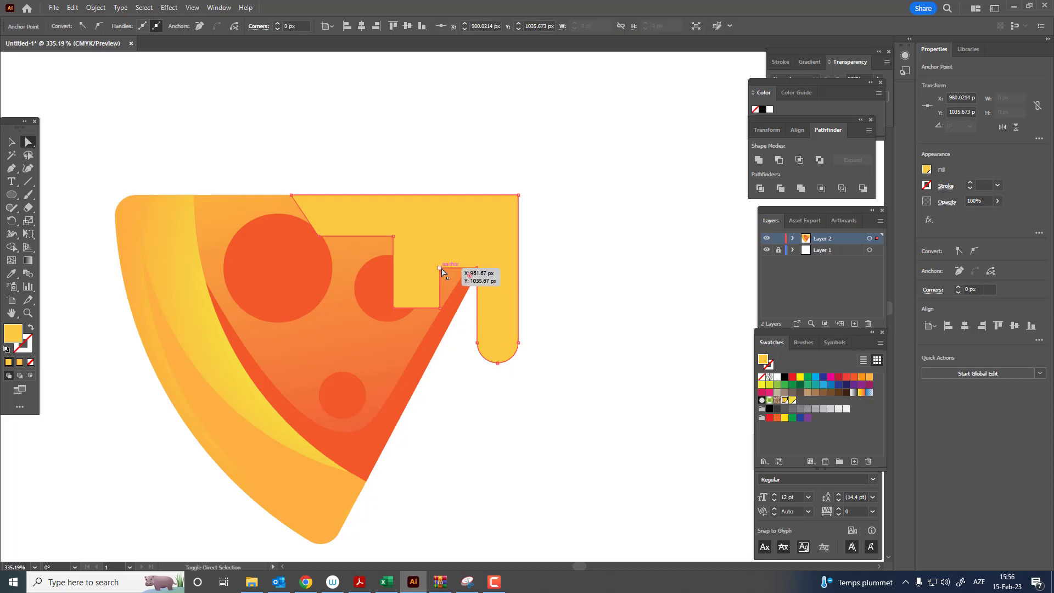
pyautogui.keyDown('shift'); pyautogui.click(439, 267); pyautogui.keyUp('shift')
pyautogui.moveTo(458, 280); pyautogui.dragTo(454, 322)
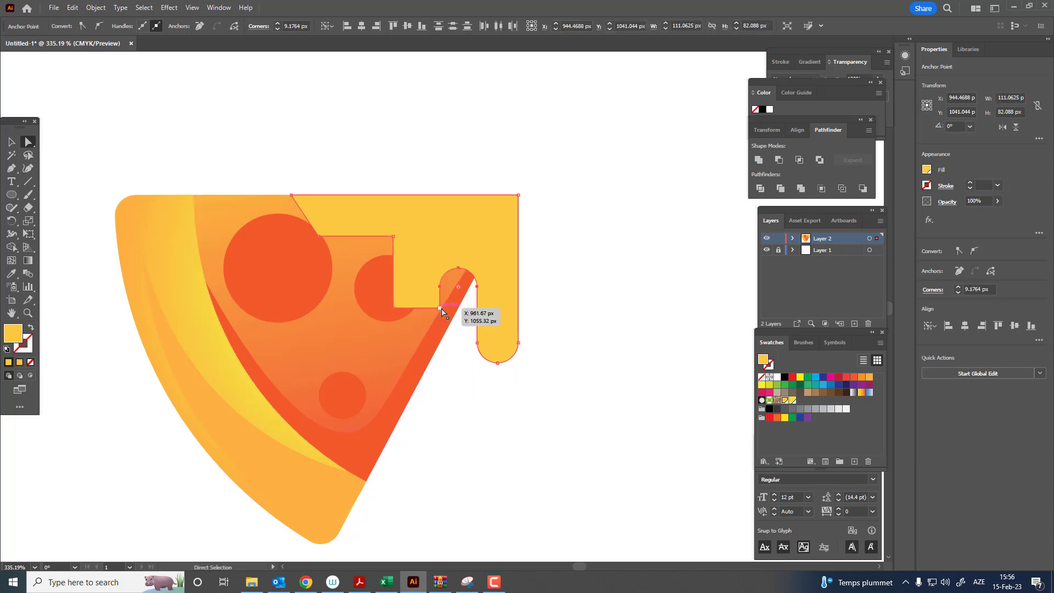
# Step: Round the short drip's bottom and curve the cheese edge over the pepperoni
pyautogui.click(439, 307)
pyautogui.keyDown('shift'); pyautogui.click(439, 307); pyautogui.keyUp('shift')
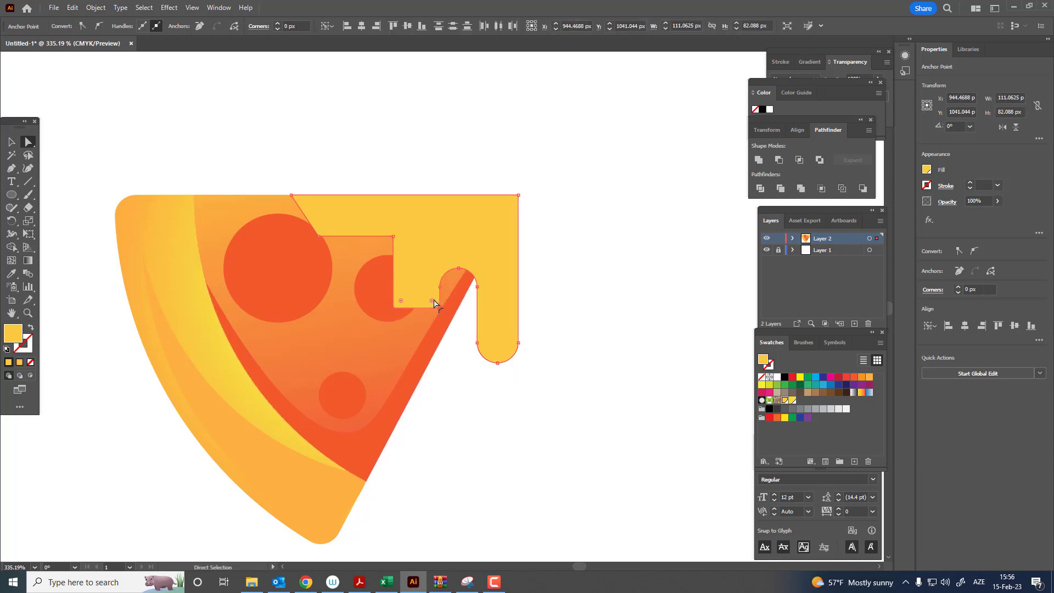
pyautogui.moveTo(435, 302); pyautogui.dragTo(445, 277)
pyautogui.moveTo(420, 311)
pyautogui.mouseDown()
pyautogui.moveTo(426, 201)
pyautogui.moveTo(390, 241)
pyautogui.mouseUp()
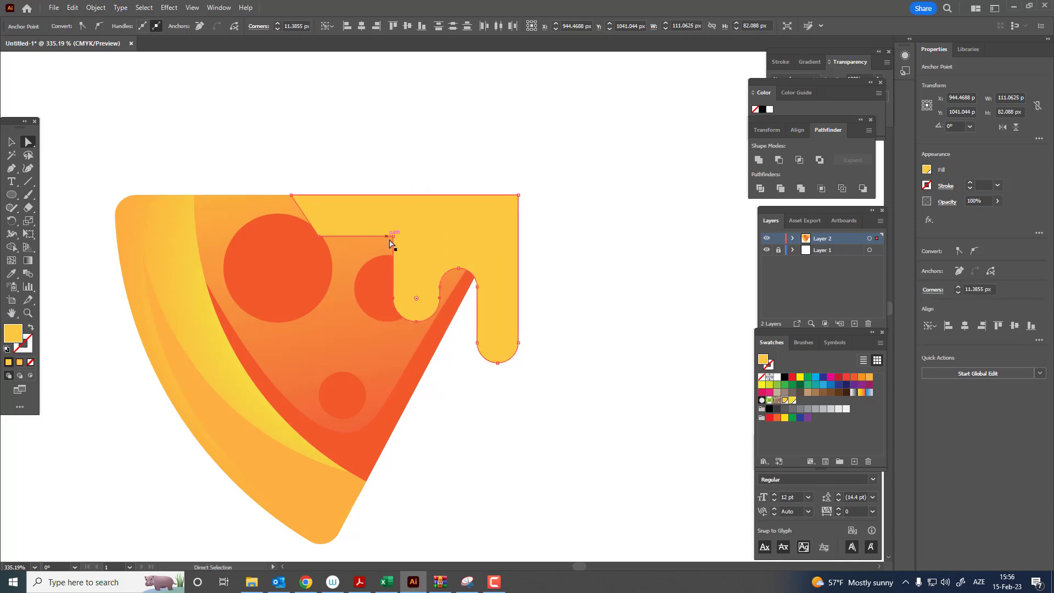
pyautogui.click(393, 236)
pyautogui.moveTo(373, 280)
pyautogui.mouseDown()
pyautogui.moveTo(399, 163)
pyautogui.moveTo(419, 156)
pyautogui.mouseUp()
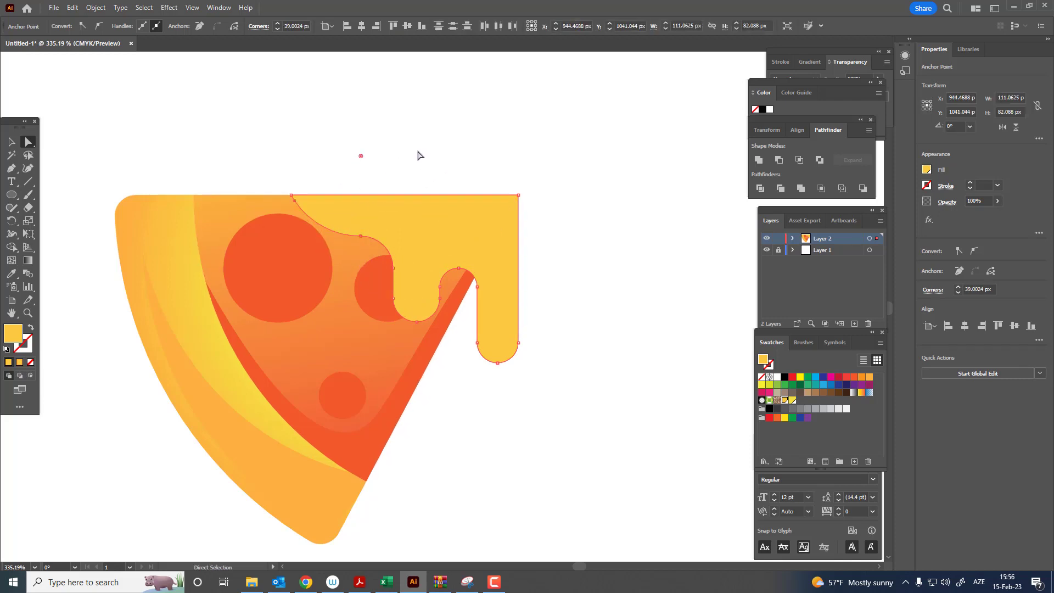
pyautogui.scroll(-1, 418, 260)
pyautogui.scroll(-1, 418, 260)
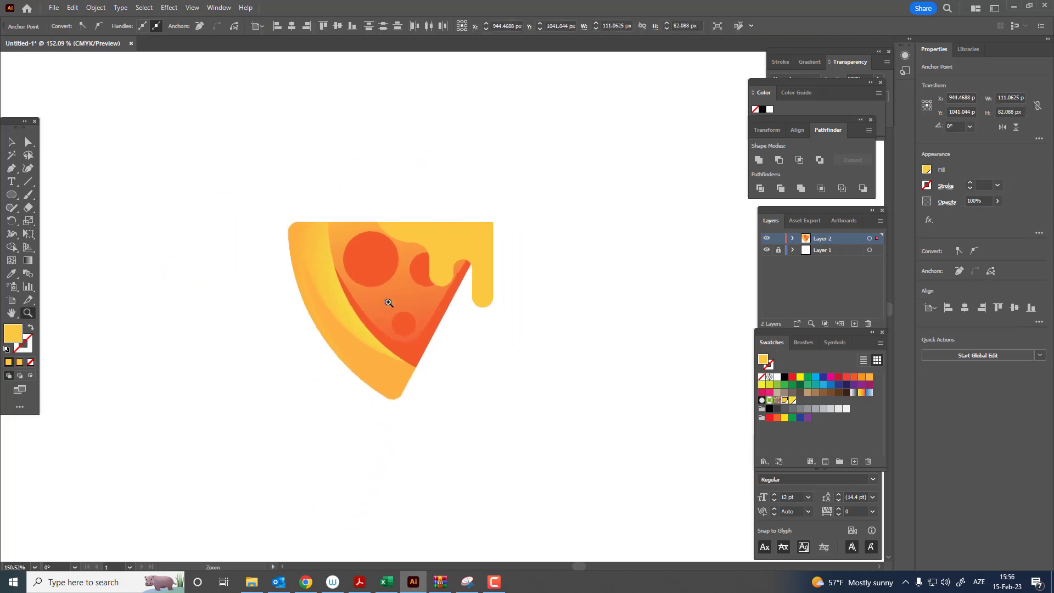
# Step: Apply a vertical linear gradient to the cheese, shifting the yellow band toward the top
pyautogui.click(11, 142)
pyautogui.scroll(-1, 597, 315)
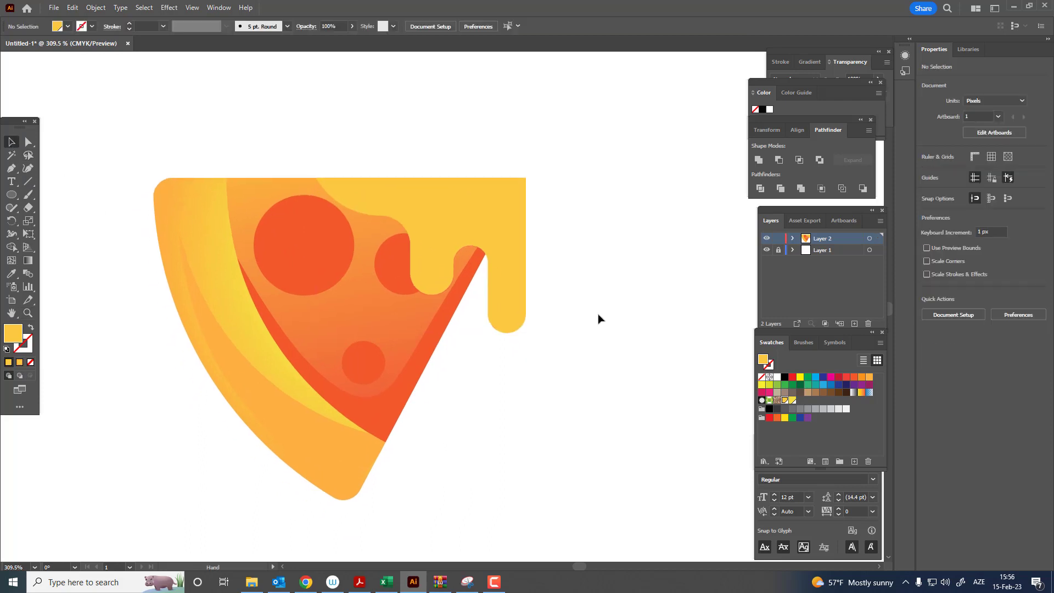
pyautogui.click(28, 260)
pyautogui.click(384, 219)
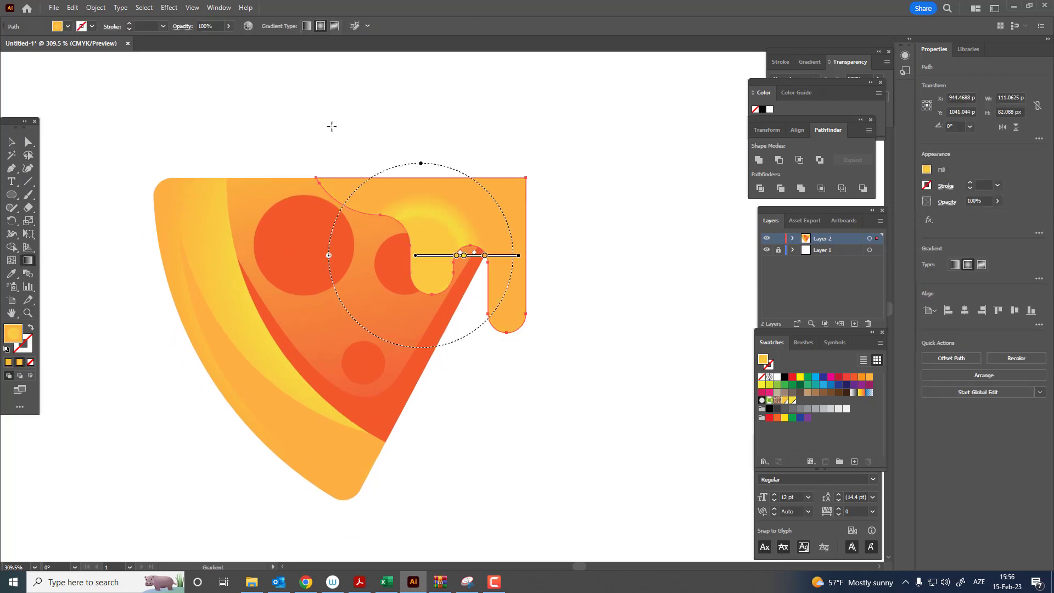
pyautogui.click(311, 26)
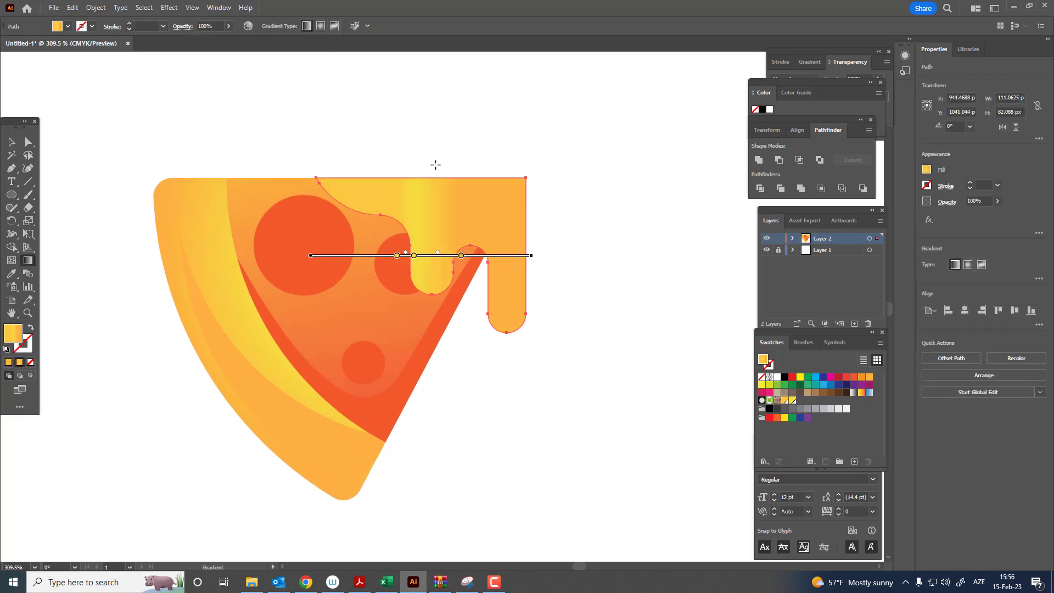
pyautogui.moveTo(421, 152); pyautogui.dragTo(421, 317)
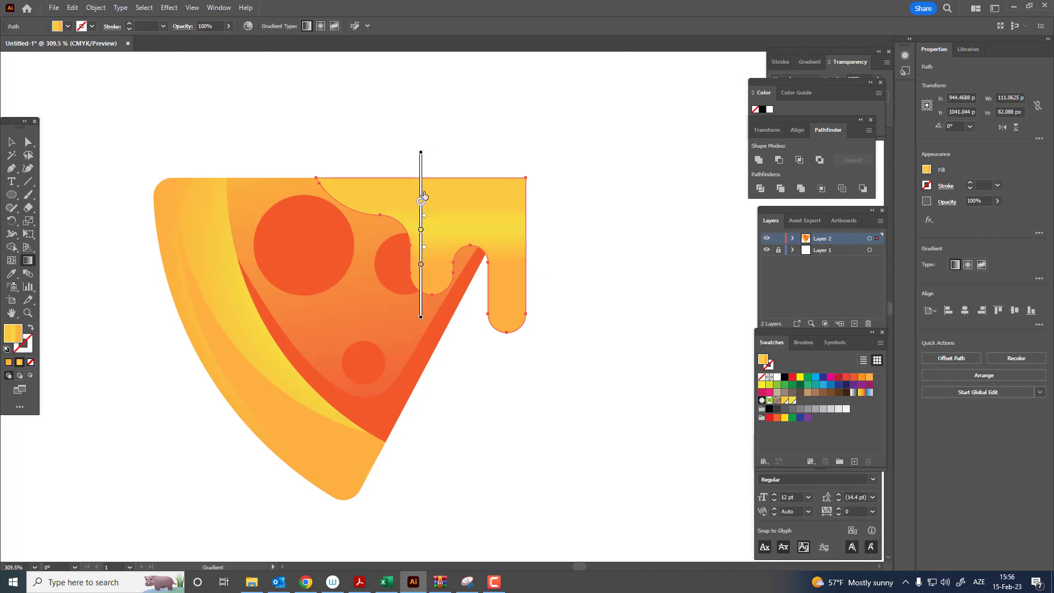
pyautogui.moveTo(421, 229); pyautogui.dragTo(421, 188)
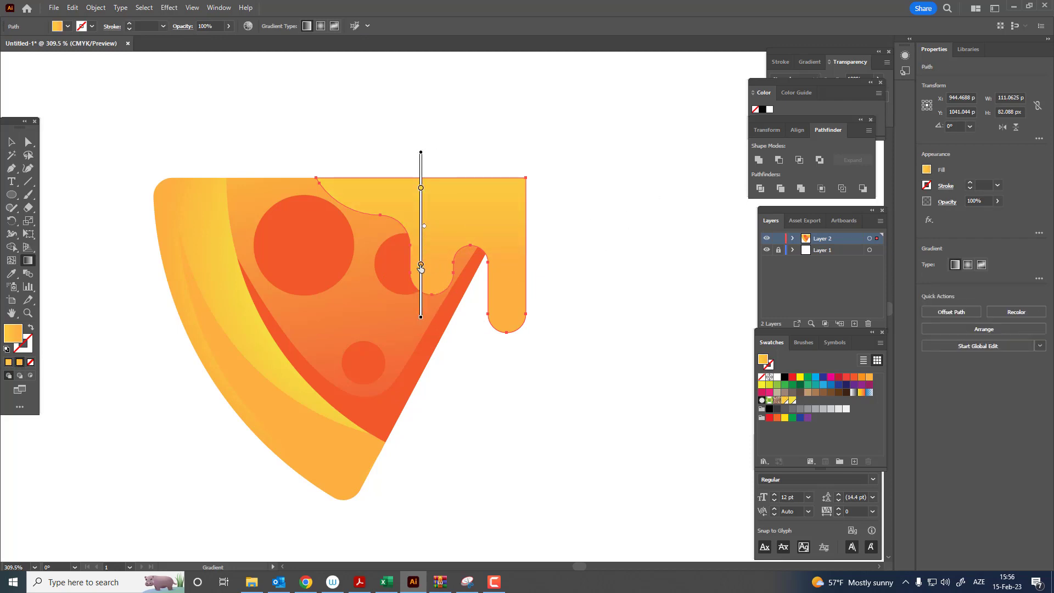
# Step: Set the gradient's top colour stop to a lighter yellow
pyautogui.click(420, 189)
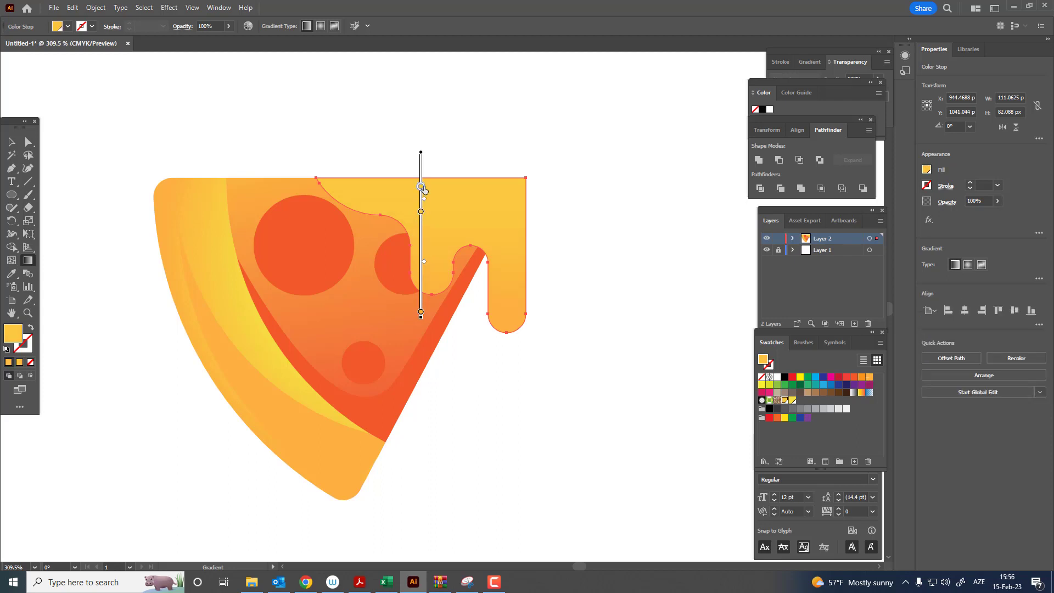
pyautogui.doubleClick(421, 187)
pyautogui.click(365, 239)
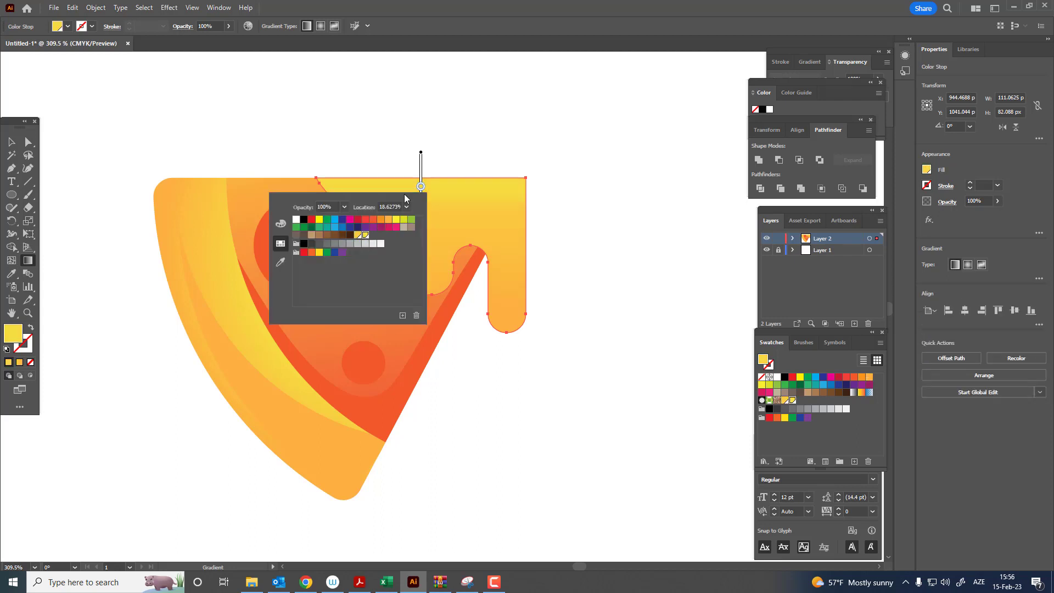
pyautogui.click(422, 188)
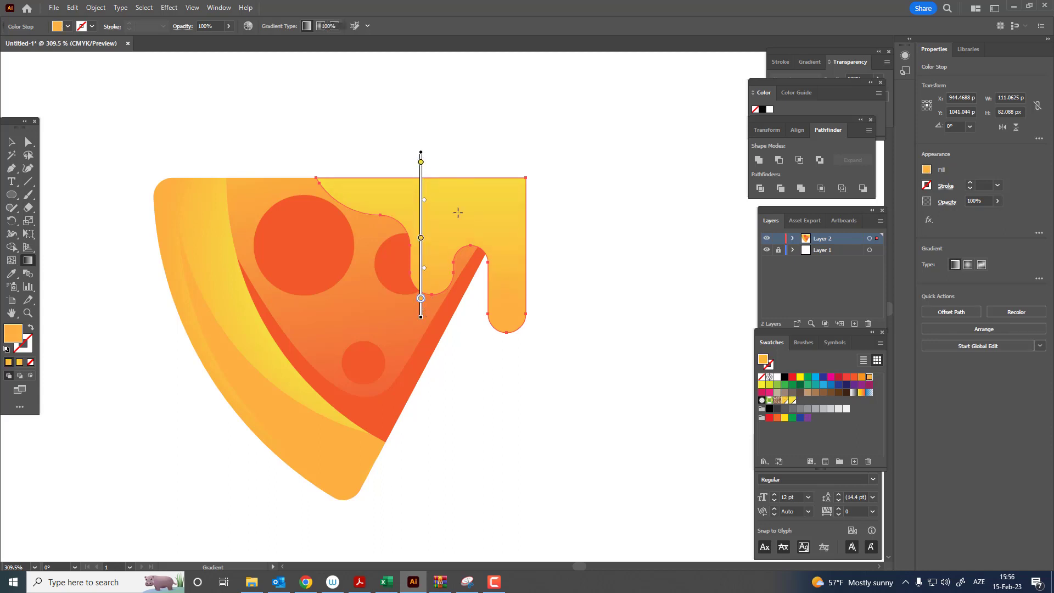
pyautogui.press('z')
pyautogui.moveTo(458, 213); pyautogui.dragTo(522, 294)
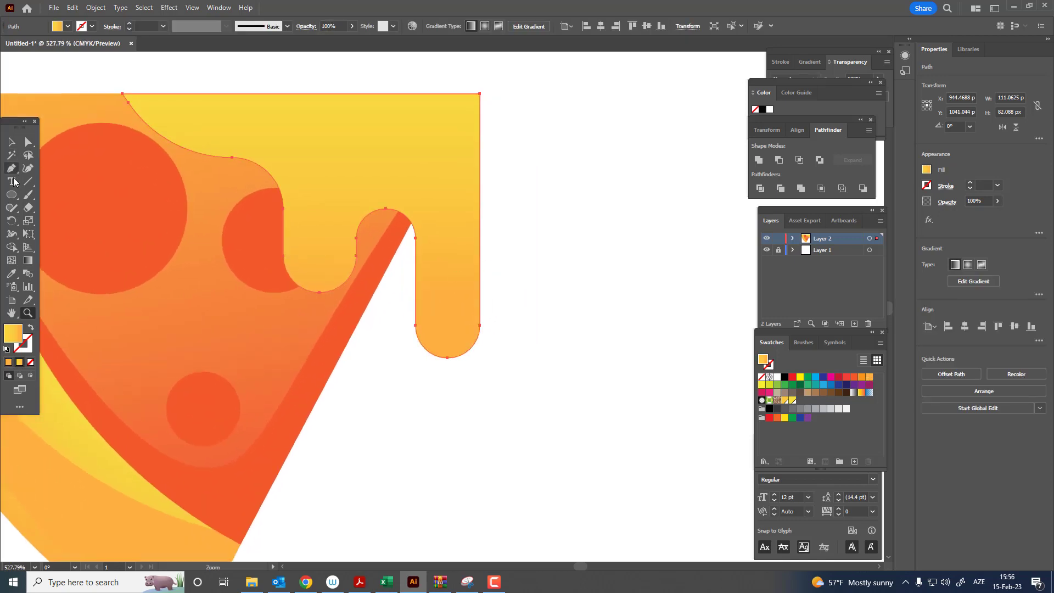
# Step: Draw a small circle inside the long drip's end and paste a copy in front
pyautogui.moveTo(425, 295); pyautogui.dragTo(473, 335)
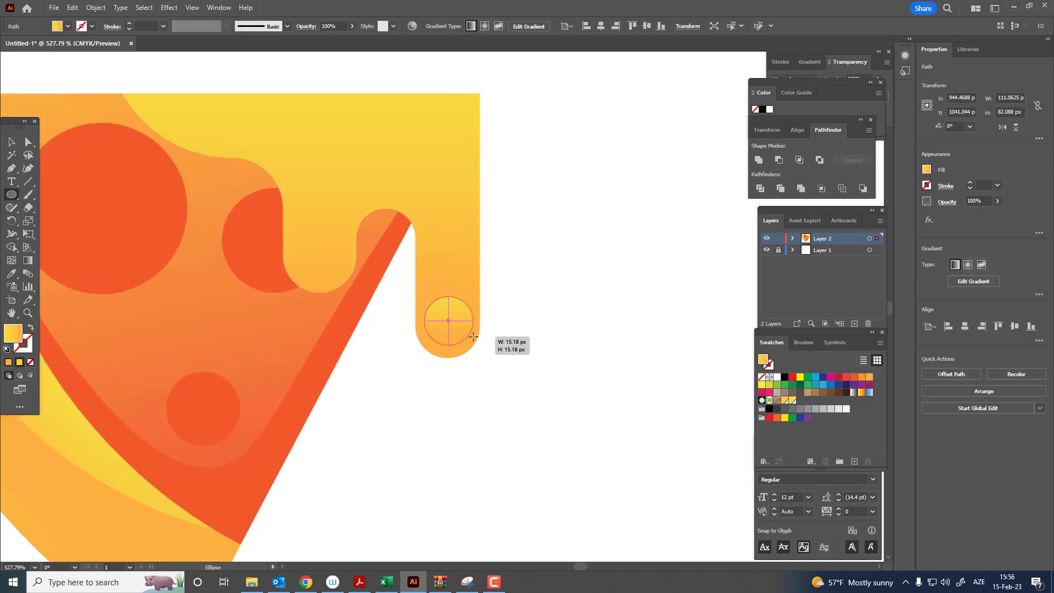
pyautogui.click(72, 8)
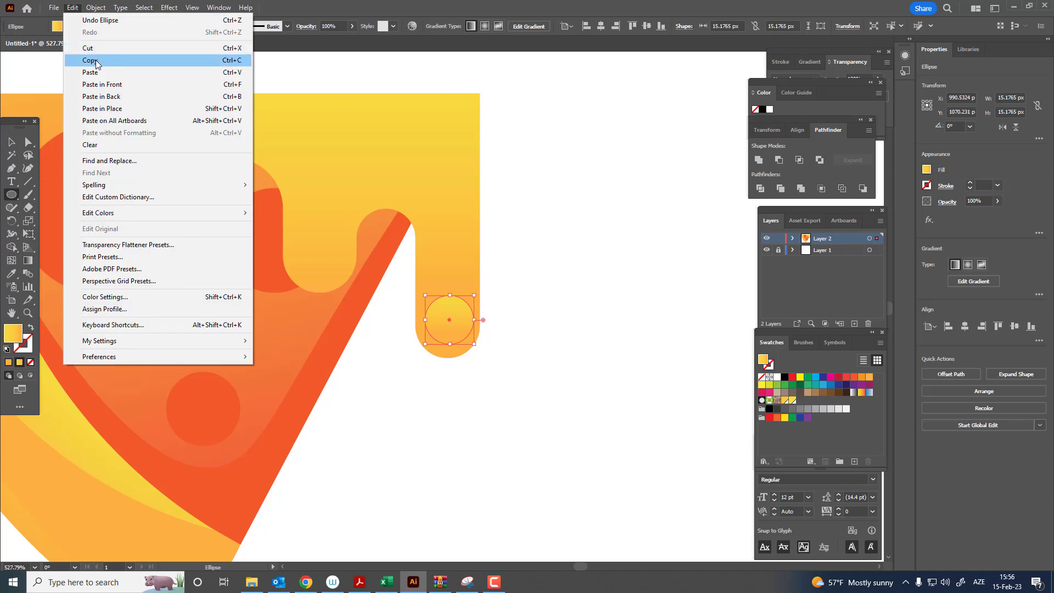
pyautogui.click(83, 66)
pyautogui.click(72, 8)
pyautogui.click(87, 76)
pyautogui.press('z')
pyautogui.moveTo(536, 335); pyautogui.dragTo(576, 334)
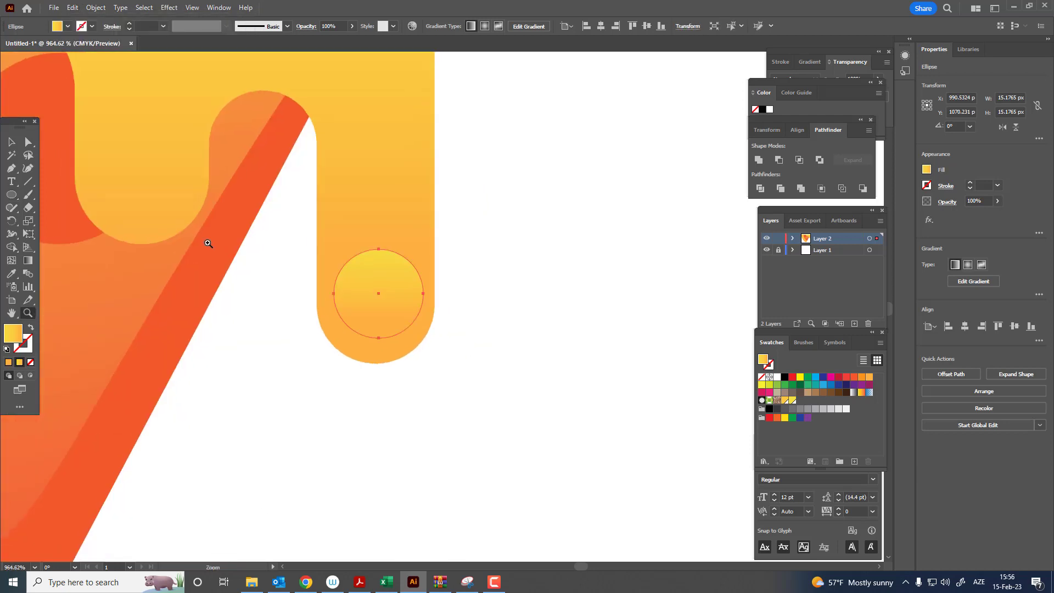
# Step: Offset the front circle upward and subtract it, leaving an orange crescent in the drip
pyautogui.click(8, 145)
pyautogui.moveTo(370, 317); pyautogui.dragTo(371, 309)
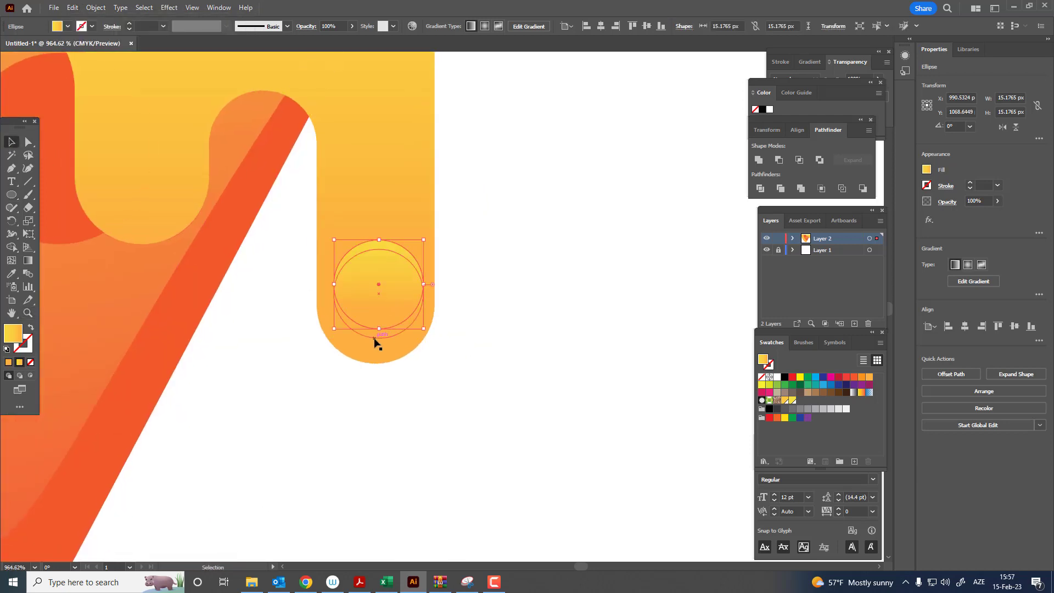
pyautogui.click(866, 377)
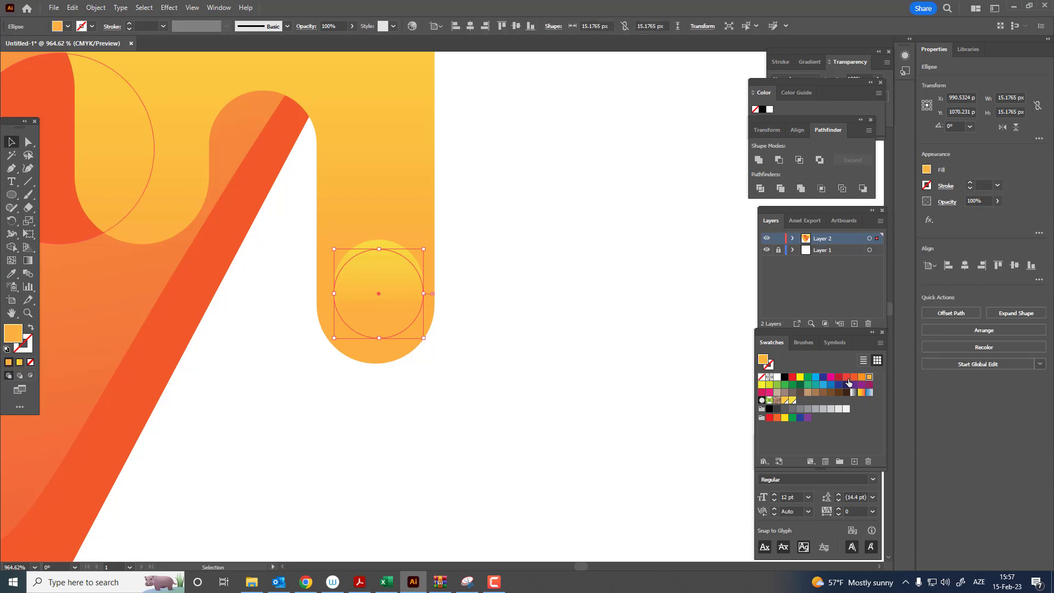
pyautogui.hotkey('ctrl', 'z')
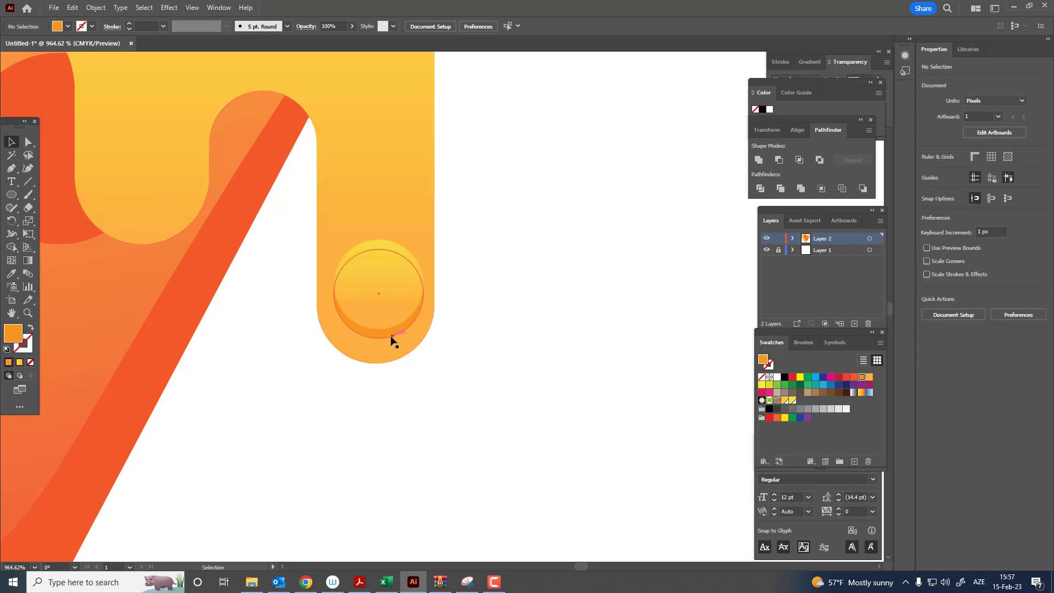
pyautogui.moveTo(379, 314); pyautogui.dragTo(378, 305)
pyautogui.keyDown('shift'); pyautogui.click(379, 331); pyautogui.keyUp('shift')
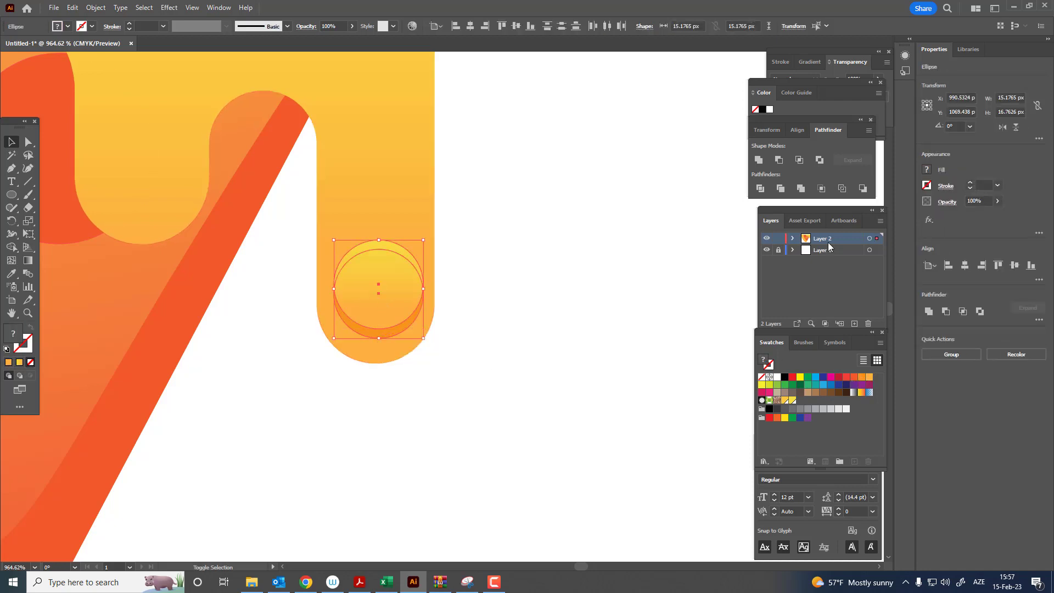
pyautogui.click(775, 161)
pyautogui.click(467, 363)
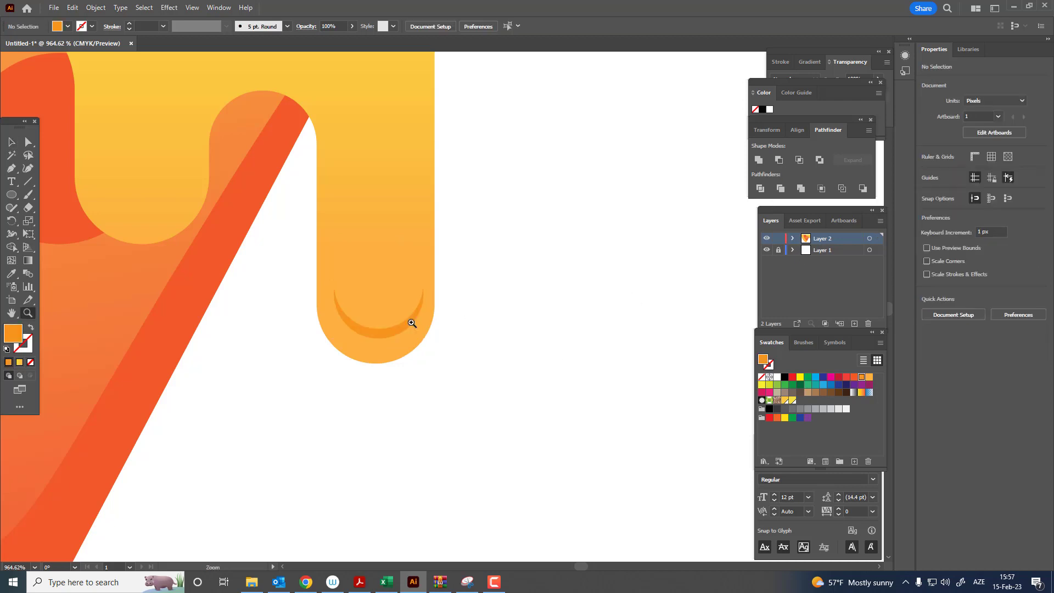
pyautogui.scroll(-4, 412, 323)
# Step: Duplicate the crescent in front and move the copy into the left drip's curve
pyautogui.press('v')
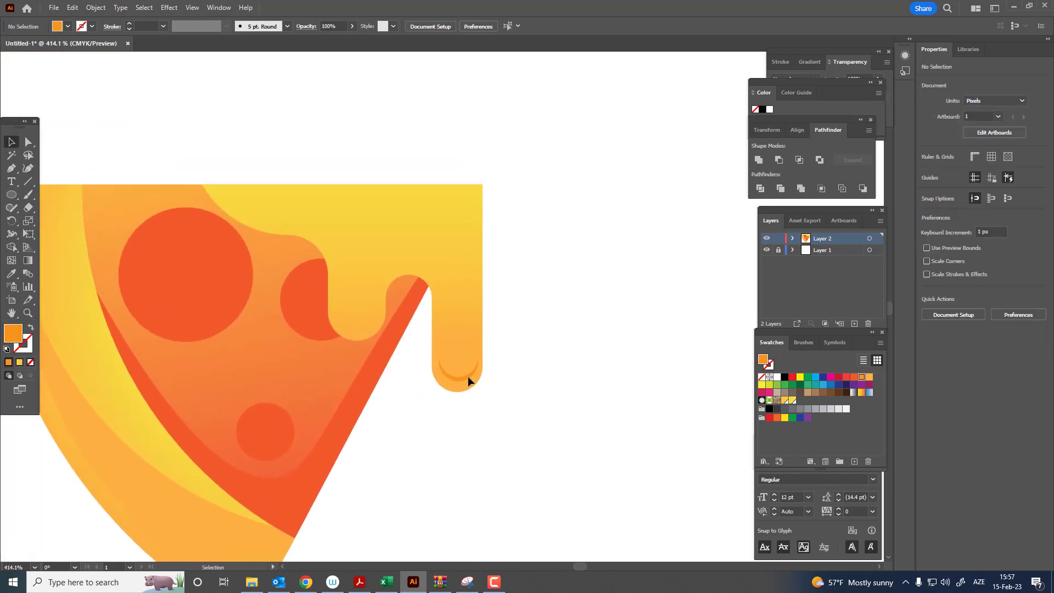
pyautogui.click(465, 379)
pyautogui.click(70, 8)
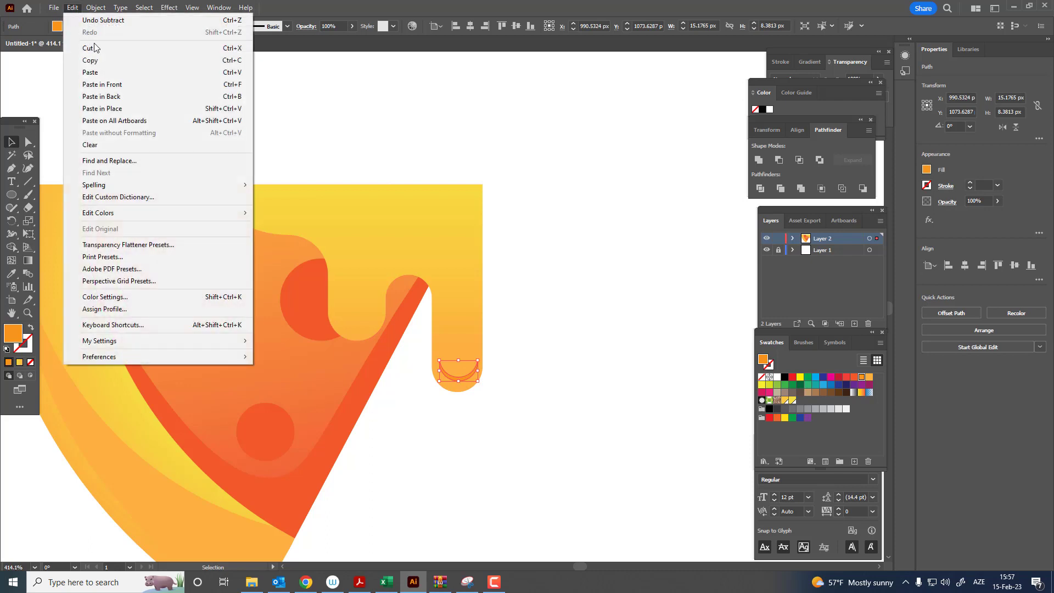
pyautogui.click(90, 61)
pyautogui.click(72, 8)
pyautogui.click(123, 87)
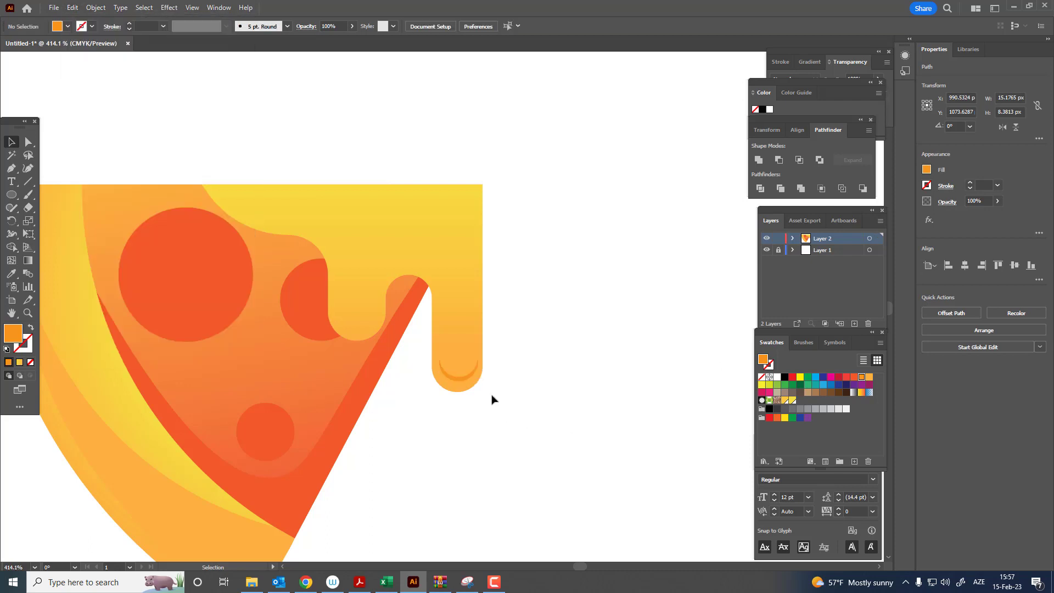
pyautogui.moveTo(460, 370); pyautogui.dragTo(367, 328)
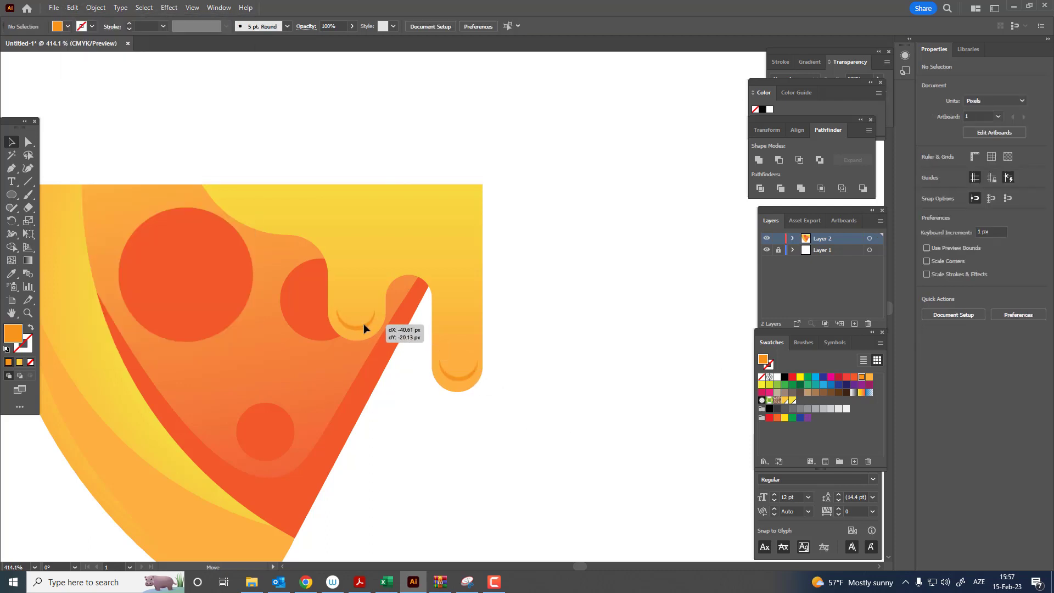
pyautogui.press('z')
pyautogui.scroll(-4, 339, 270)
pyautogui.scroll(4, 338, 270)
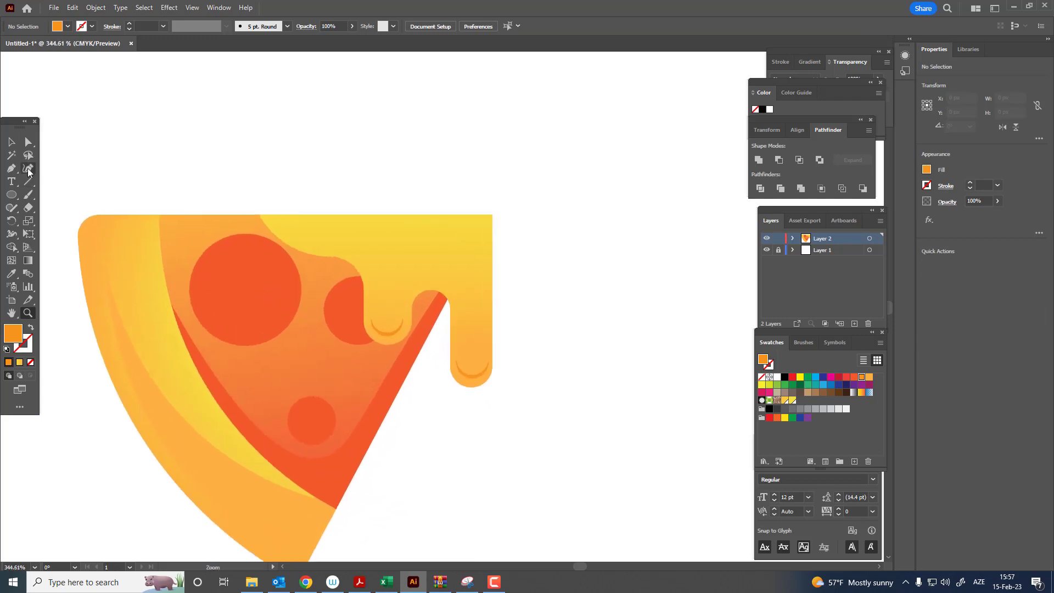
pyautogui.click(11, 142)
pyautogui.click(379, 255)
pyautogui.press('z')
pyautogui.scroll(2, 391, 248)
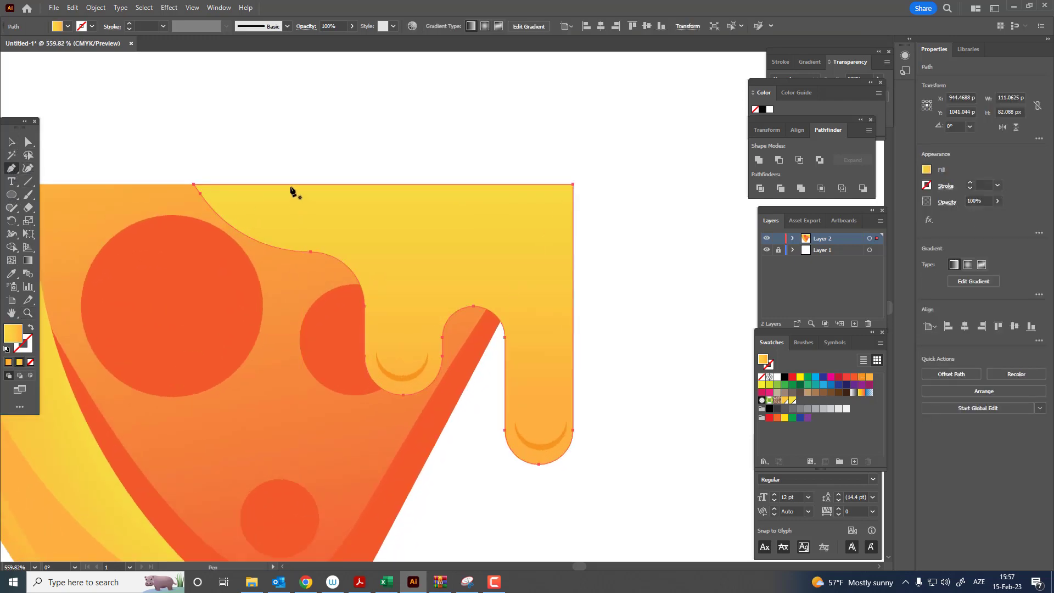
pyautogui.click(174, 184)
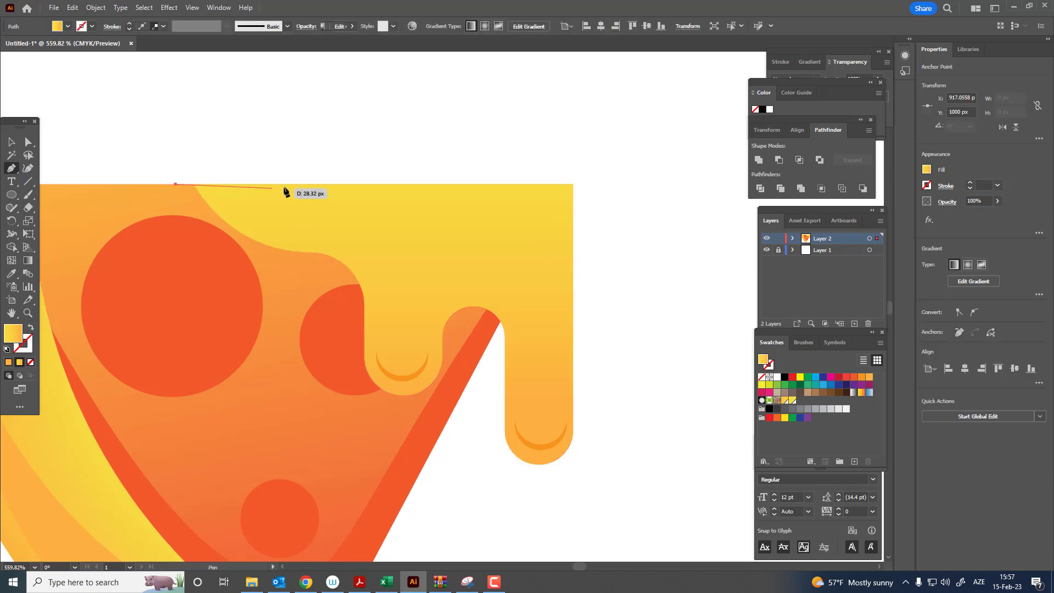
pyautogui.hotkey('ctrl', 'z')
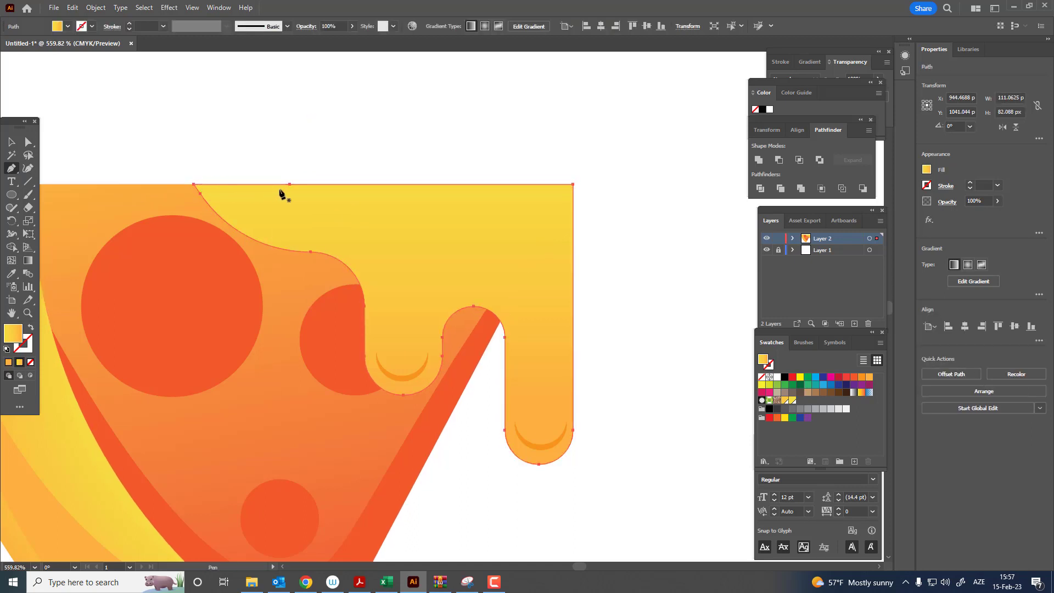
pyautogui.keyDown('ctrl'); pyautogui.click(94, 130); pyautogui.keyUp('ctrl')
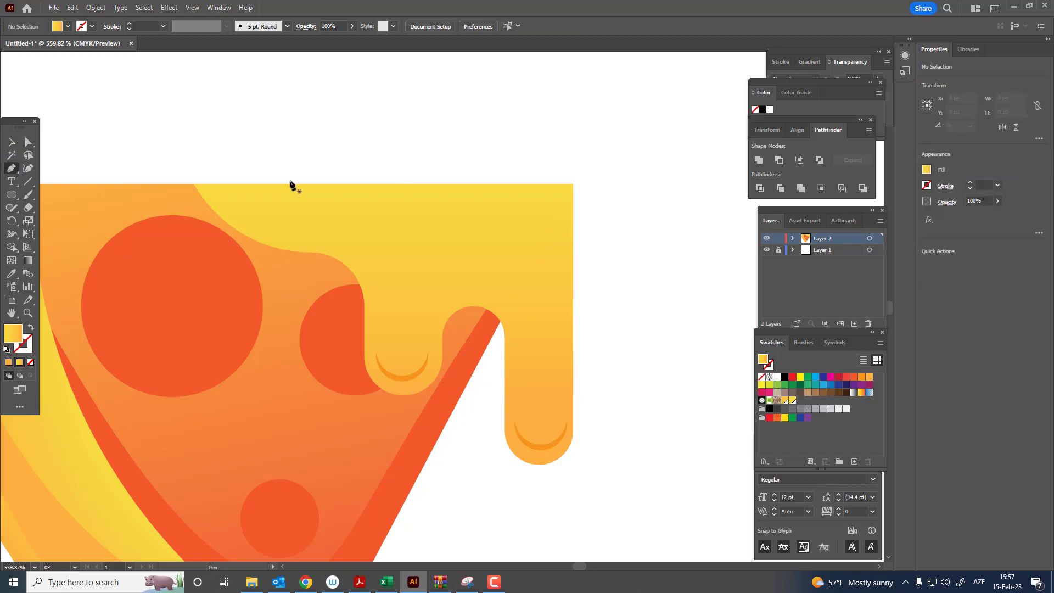
# Step: Trace a closed curved shape along the cheese's wavy edge down to the long drip and fill it orange
pyautogui.click(172, 185)
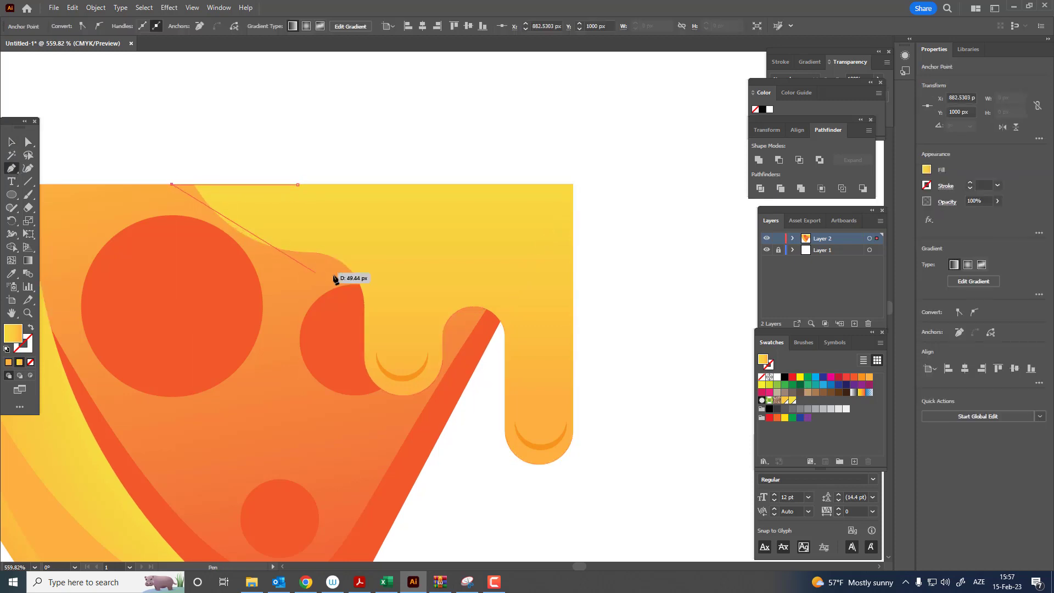
pyautogui.moveTo(331, 271); pyautogui.dragTo(403, 280)
pyautogui.moveTo(331, 270); pyautogui.dragTo(309, 268)
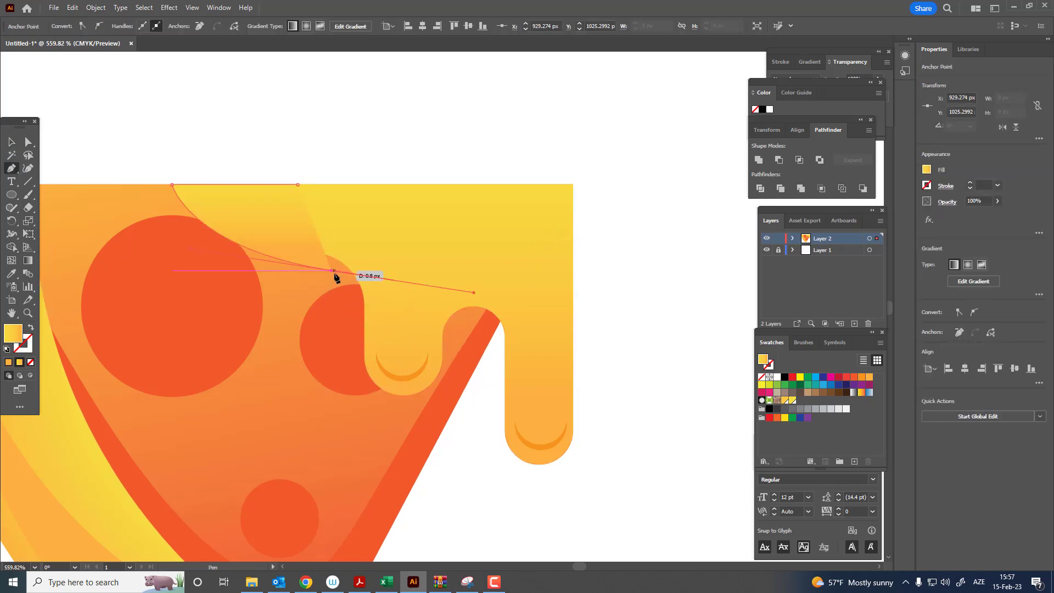
pyautogui.click(383, 290)
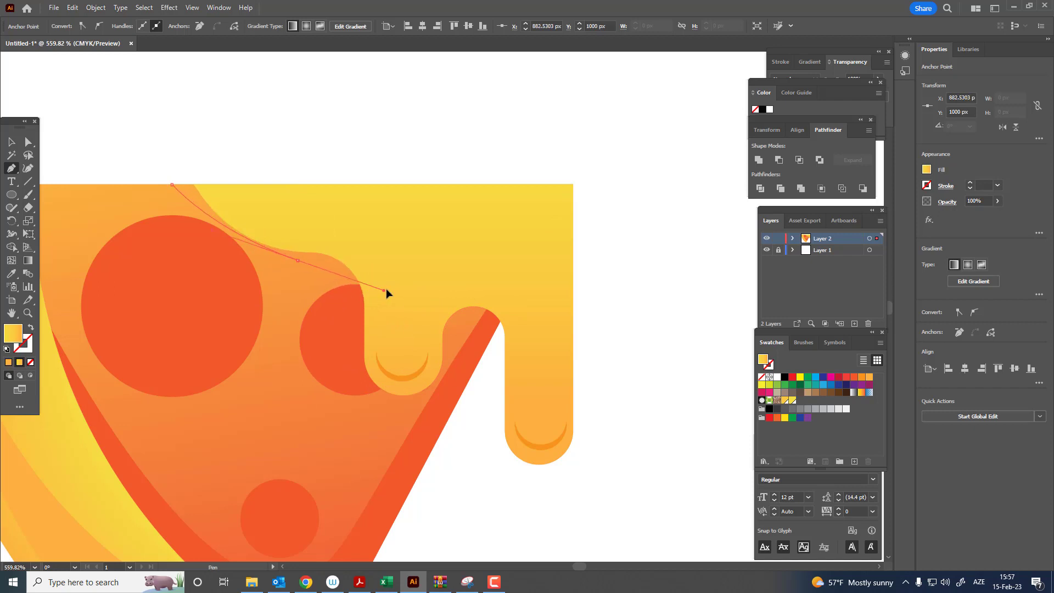
pyautogui.moveTo(357, 356)
pyautogui.mouseDown()
pyautogui.moveTo(333, 421)
pyautogui.moveTo(351, 432)
pyautogui.mouseUp()
pyautogui.moveTo(455, 373)
pyautogui.mouseDown()
pyautogui.moveTo(465, 306)
pyautogui.moveTo(506, 328)
pyautogui.mouseUp()
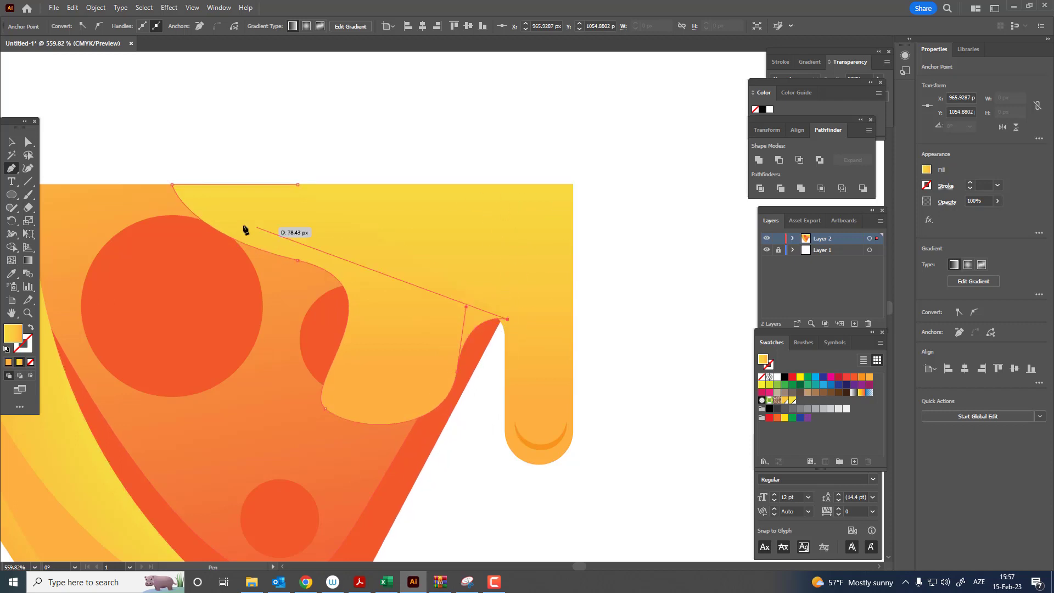
pyautogui.click(297, 185)
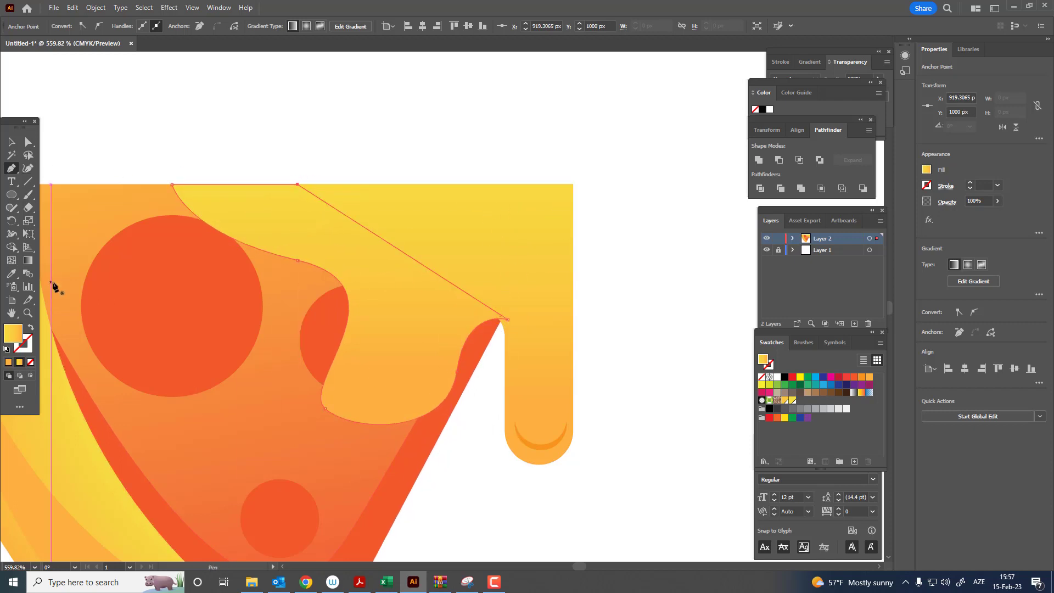
pyautogui.click(861, 378)
# Step: Select the yellow cheese shape for reordering
pyautogui.click(10, 142)
pyautogui.click(633, 338)
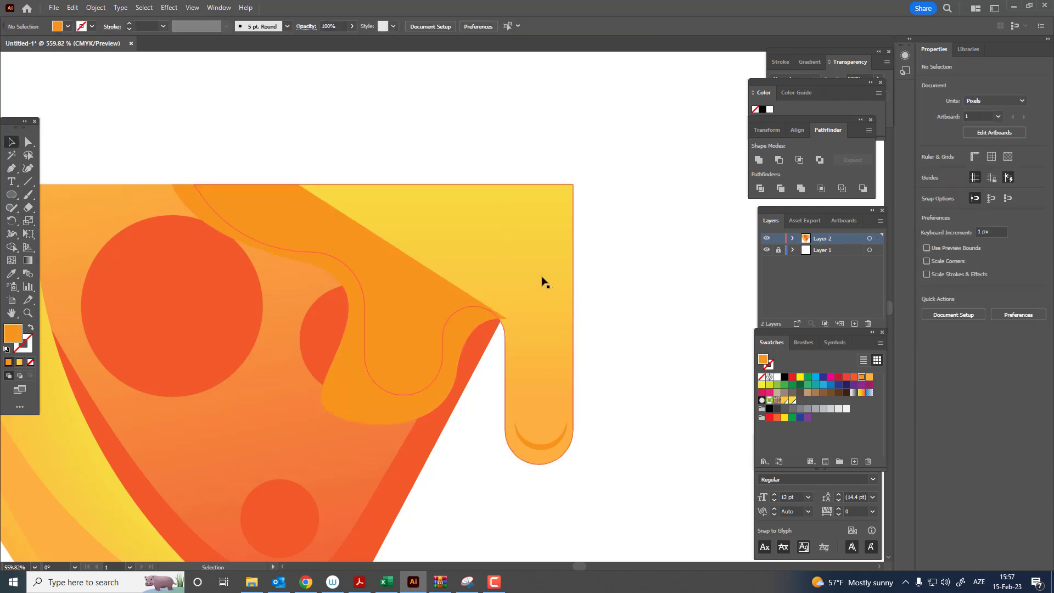
pyautogui.click(533, 274)
pyautogui.click(95, 7)
pyautogui.moveTo(113, 32)
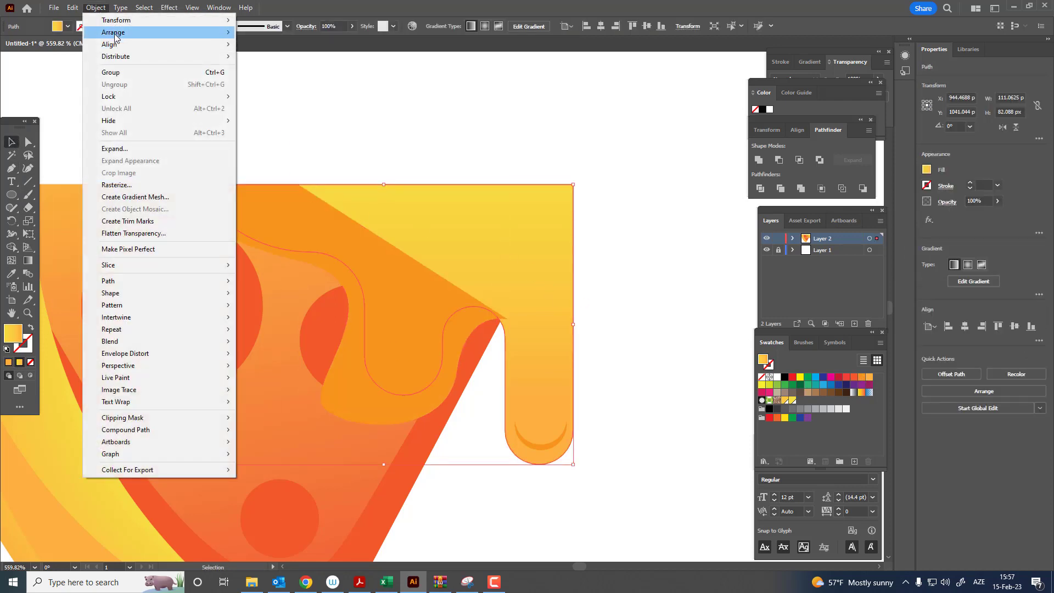
# Step: Bring the cheese to the front so the orange shape shows as a rim
pyautogui.click(272, 32)
pyautogui.keyDown('alt'); pyautogui.scroll(-2, 258, 188); pyautogui.keyUp('alt')
pyautogui.keyDown('alt'); pyautogui.scroll(-2, 324, 265); pyautogui.keyUp('alt')
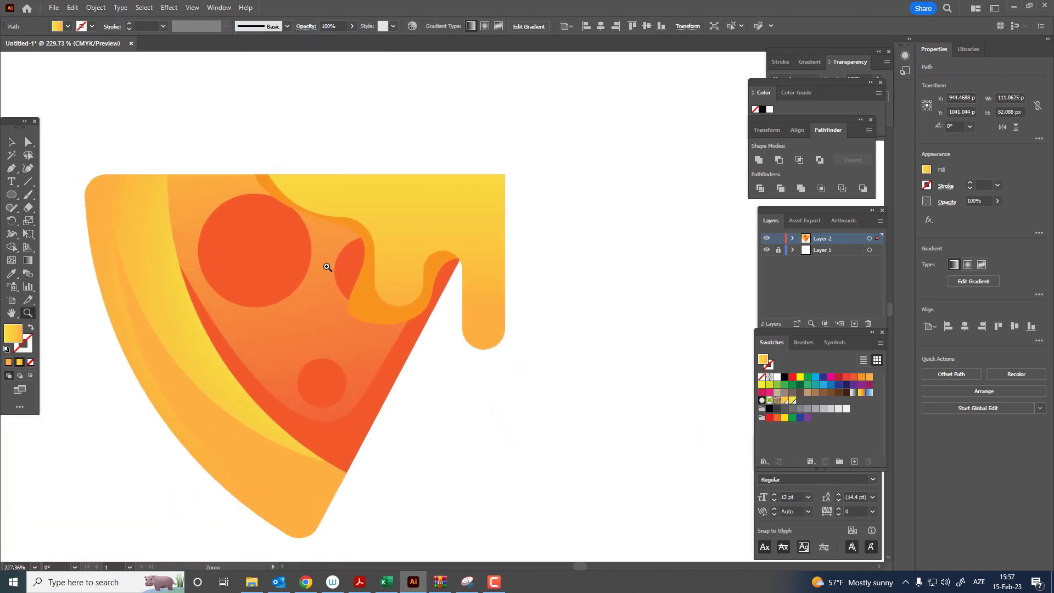
pyautogui.click(371, 318)
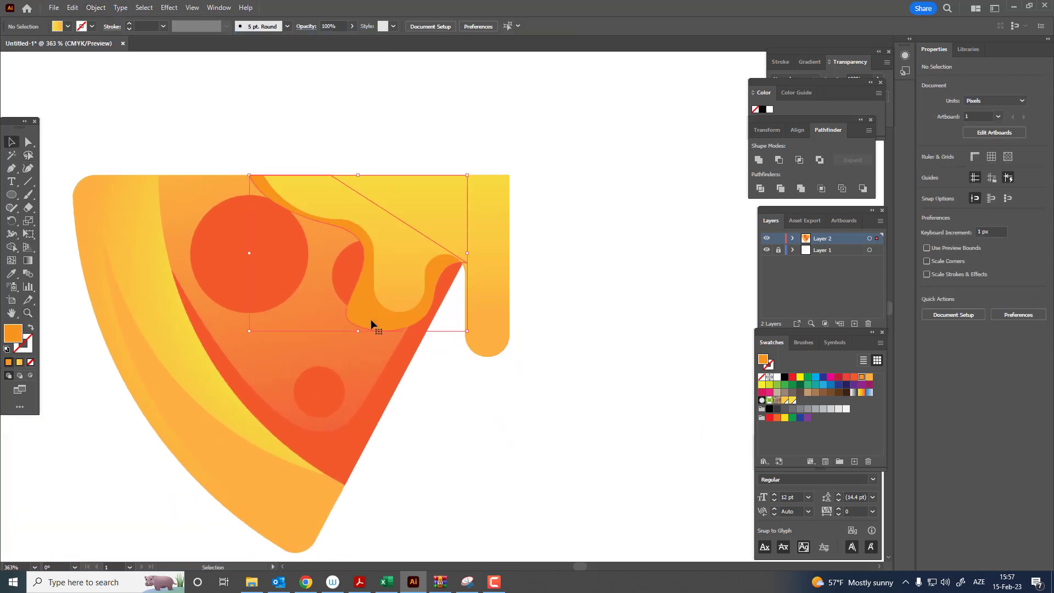
pyautogui.press('z')
pyautogui.keyDown('alt'); pyautogui.scroll(3, 356, 233); pyautogui.keyUp('alt')
# Step: Adjust the orange rim's anchor points to tighten and smooth its curves
pyautogui.click(29, 168)
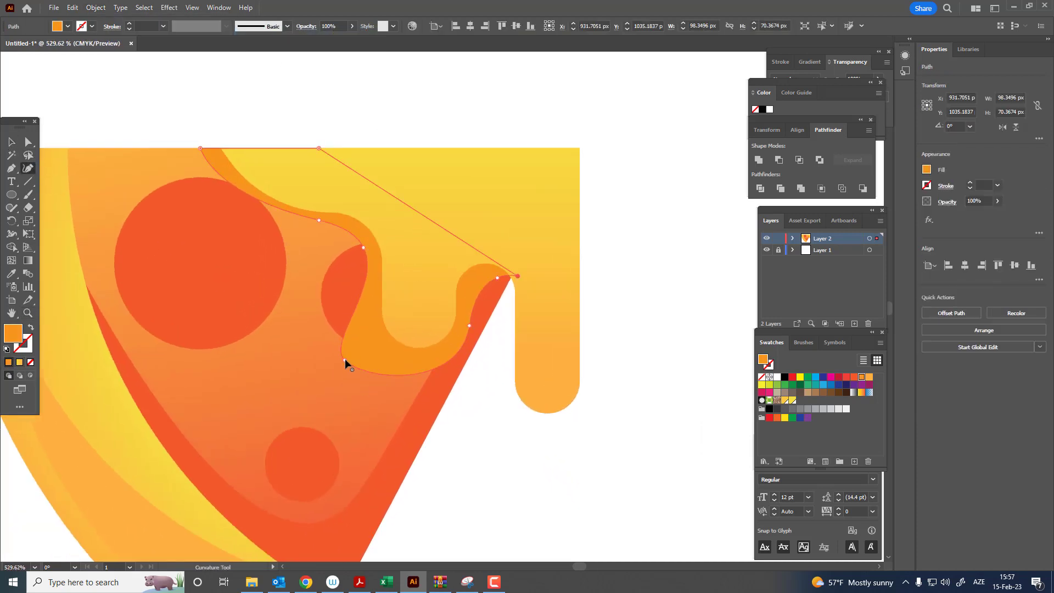
pyautogui.moveTo(344, 358)
pyautogui.mouseDown()
pyautogui.moveTo(386, 354)
pyautogui.moveTo(382, 344)
pyautogui.mouseUp()
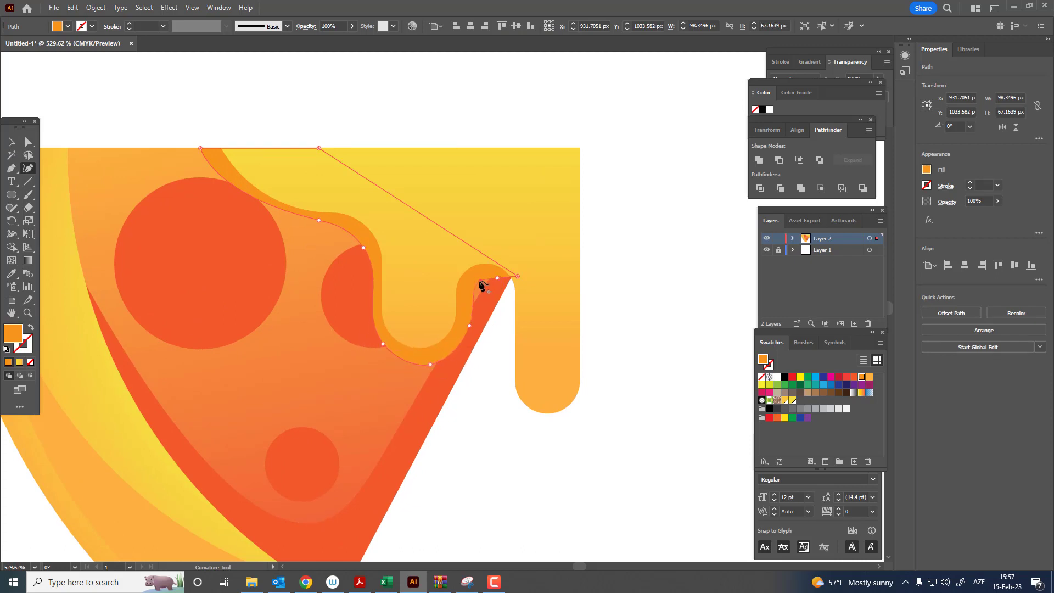
pyautogui.moveTo(497, 278); pyautogui.dragTo(492, 273)
pyautogui.moveTo(205, 149); pyautogui.dragTo(208, 150)
pyautogui.moveTo(276, 197); pyautogui.dragTo(252, 209)
pyautogui.moveTo(318, 219); pyautogui.dragTo(352, 230)
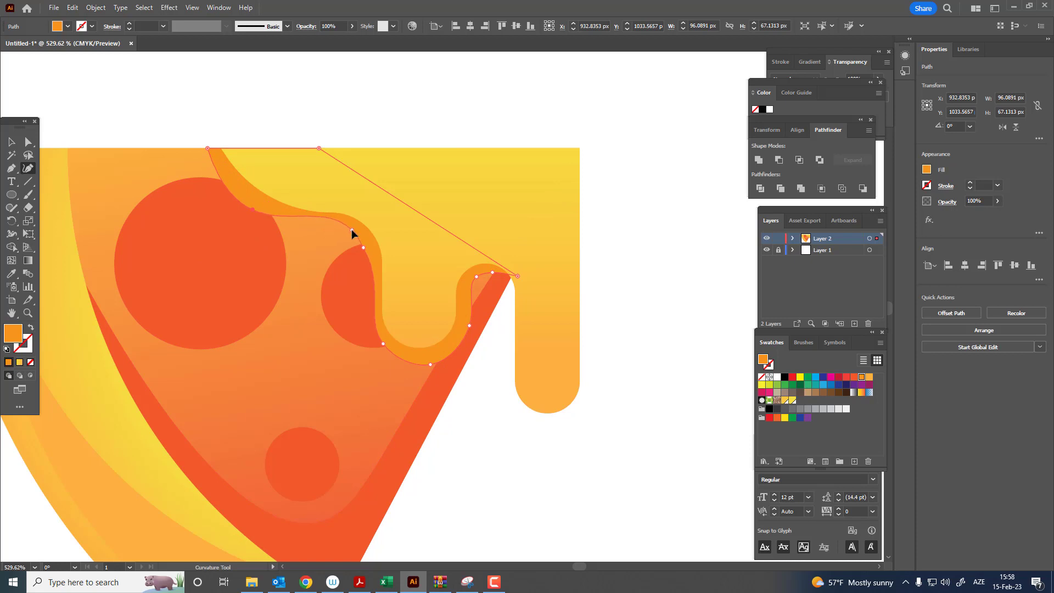
pyautogui.click(253, 210)
# Step: Draw a closed highlight shape with the Pen tool along the top of the cheese
pyautogui.press('z')
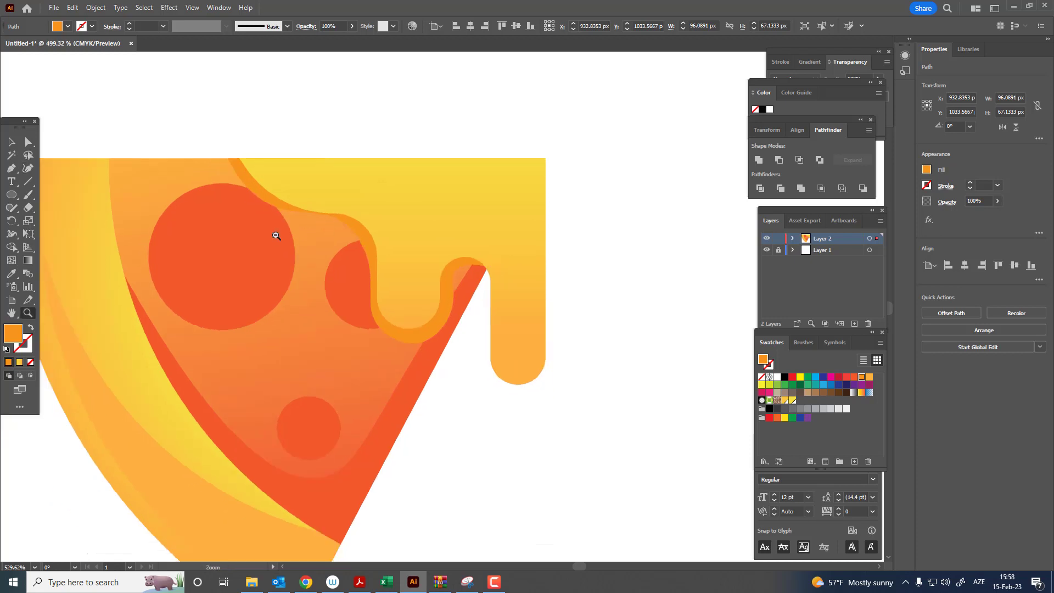
pyautogui.moveTo(275, 233)
pyautogui.mouseDown()
pyautogui.moveTo(160, 238)
pyautogui.moveTo(201, 259)
pyautogui.moveTo(331, 262)
pyautogui.mouseUp()
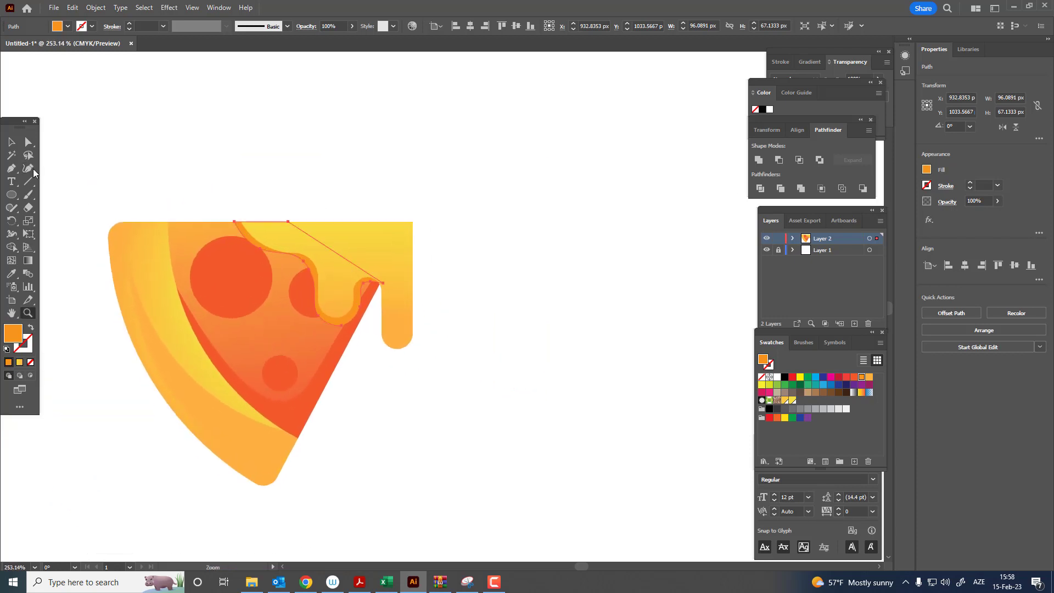
pyautogui.hotkey('ctrl', 'shift', 'a')
pyautogui.moveTo(324, 214)
pyautogui.mouseDown()
pyautogui.moveTo(479, 313)
pyautogui.moveTo(457, 223)
pyautogui.mouseUp()
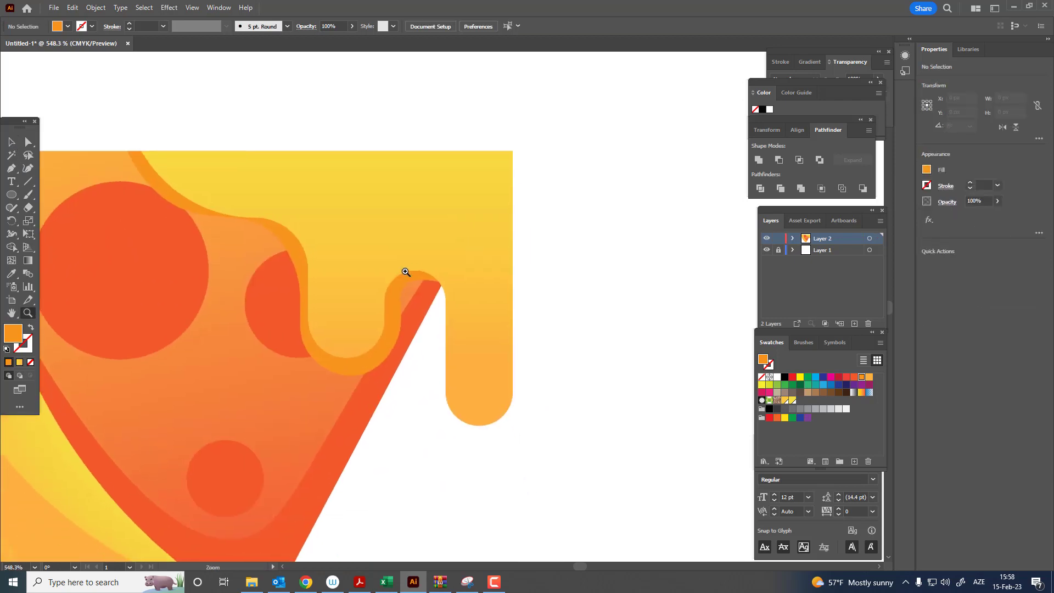
pyautogui.click(204, 162)
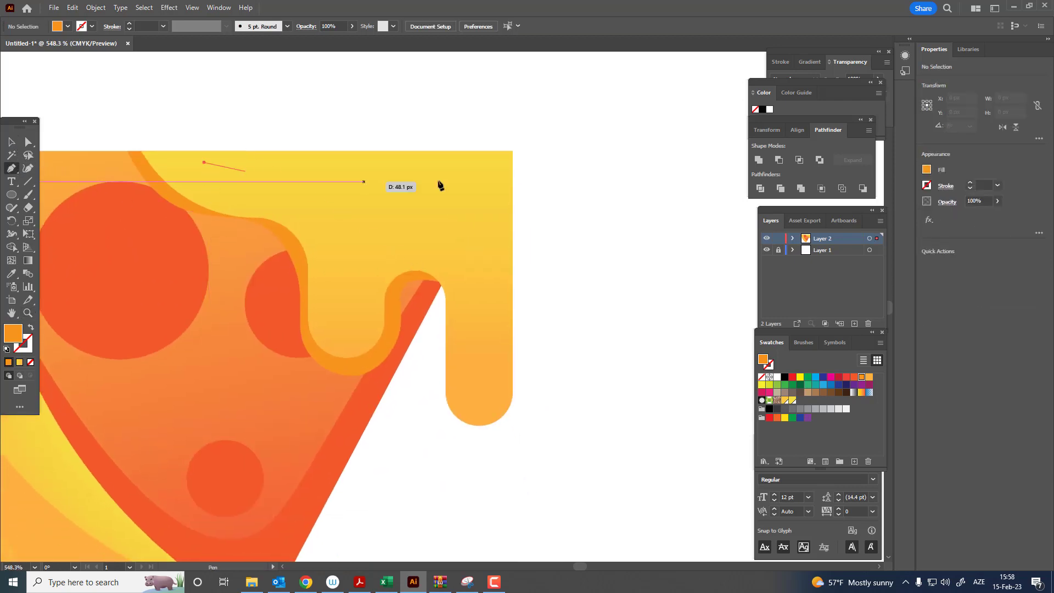
pyautogui.moveTo(507, 220); pyautogui.dragTo(485, 229)
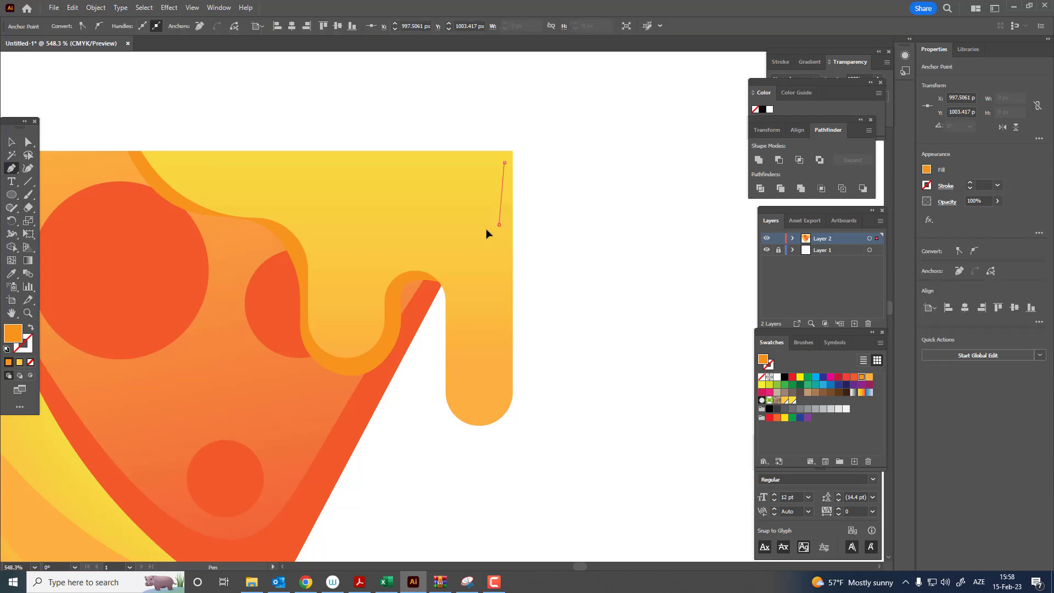
pyautogui.moveTo(430, 196); pyautogui.dragTo(379, 238)
pyautogui.moveTo(330, 199)
pyautogui.mouseDown()
pyautogui.moveTo(214, 191)
pyautogui.moveTo(205, 167)
pyautogui.mouseUp()
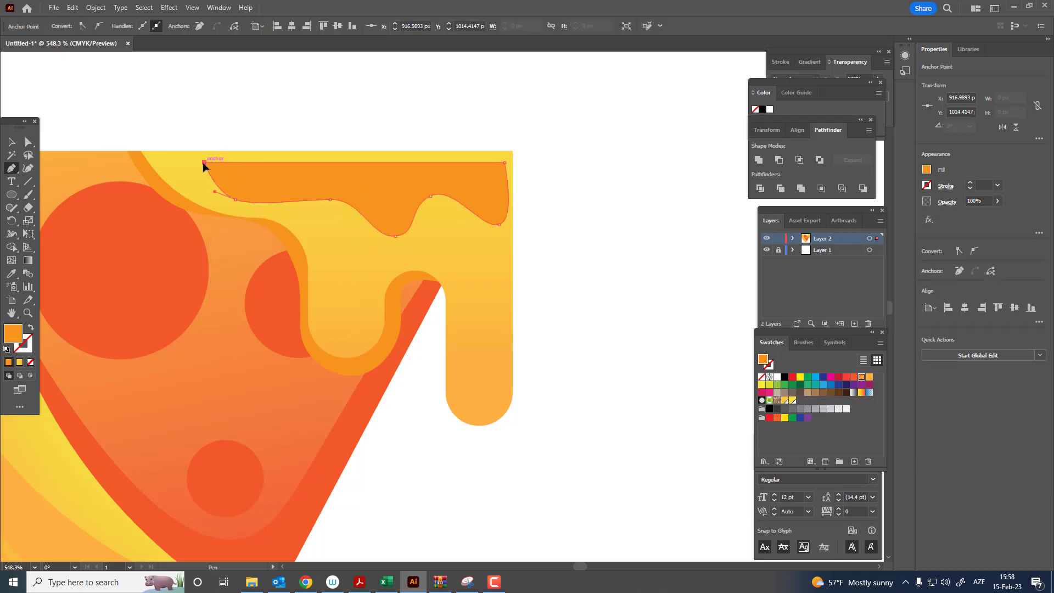
pyautogui.keyDown('alt'); pyautogui.click(528, 240); pyautogui.keyUp('alt')
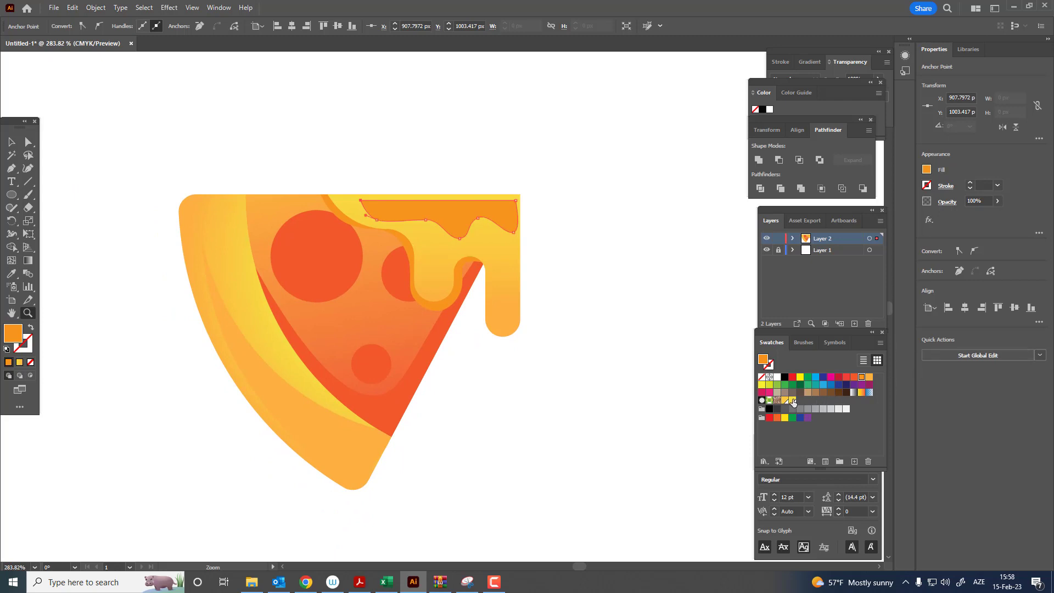
# Step: Fill the highlight light yellow and curve its lower edge into waves dipping toward the drip
pyautogui.click(793, 401)
pyautogui.keyDown('alt'); pyautogui.click(522, 250); pyautogui.keyUp('alt')
pyautogui.click(470, 228)
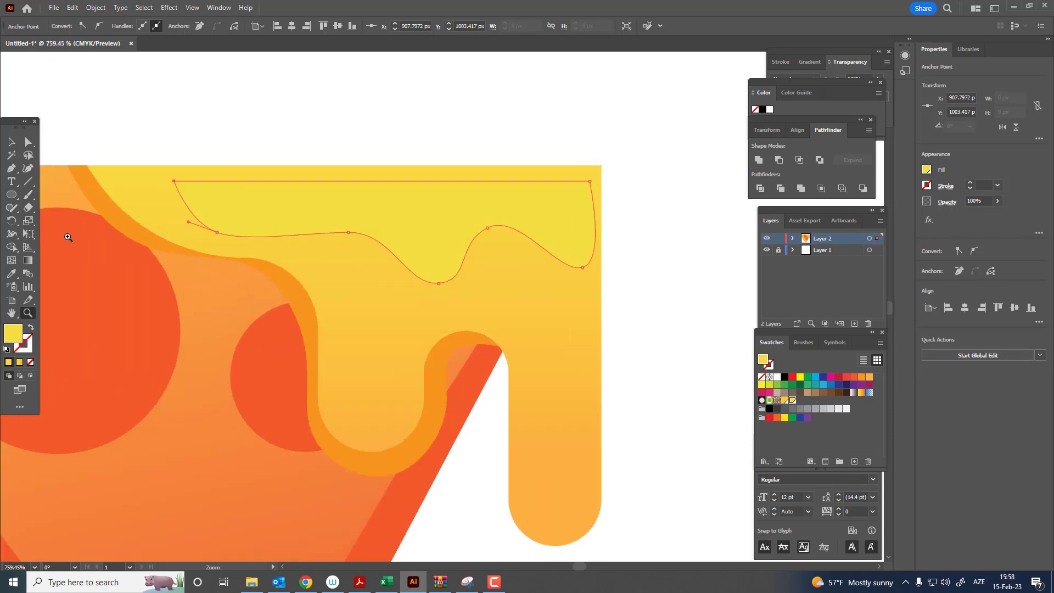
pyautogui.click(27, 169)
pyautogui.moveTo(583, 267); pyautogui.dragTo(565, 322)
pyautogui.moveTo(452, 279)
pyautogui.mouseDown()
pyautogui.moveTo(445, 269)
pyautogui.moveTo(412, 284)
pyautogui.moveTo(441, 290)
pyautogui.mouseUp()
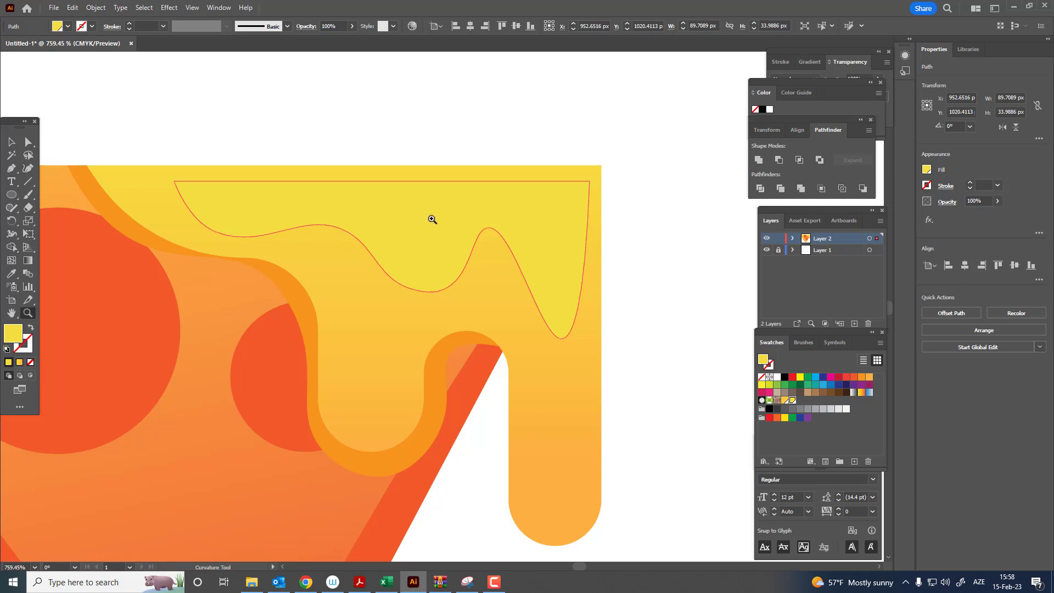
pyautogui.scroll(-5, 430, 218)
pyautogui.click(11, 142)
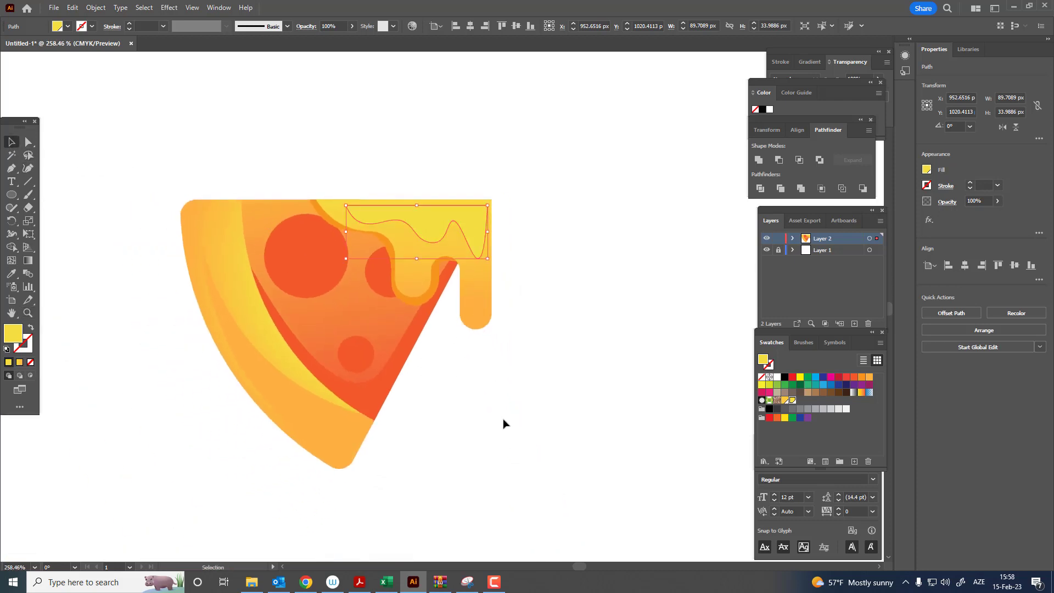
# Step: Copy the large pepperoni, paste it in place, and nudge the copy slightly down
pyautogui.click(348, 286)
pyautogui.click(73, 8)
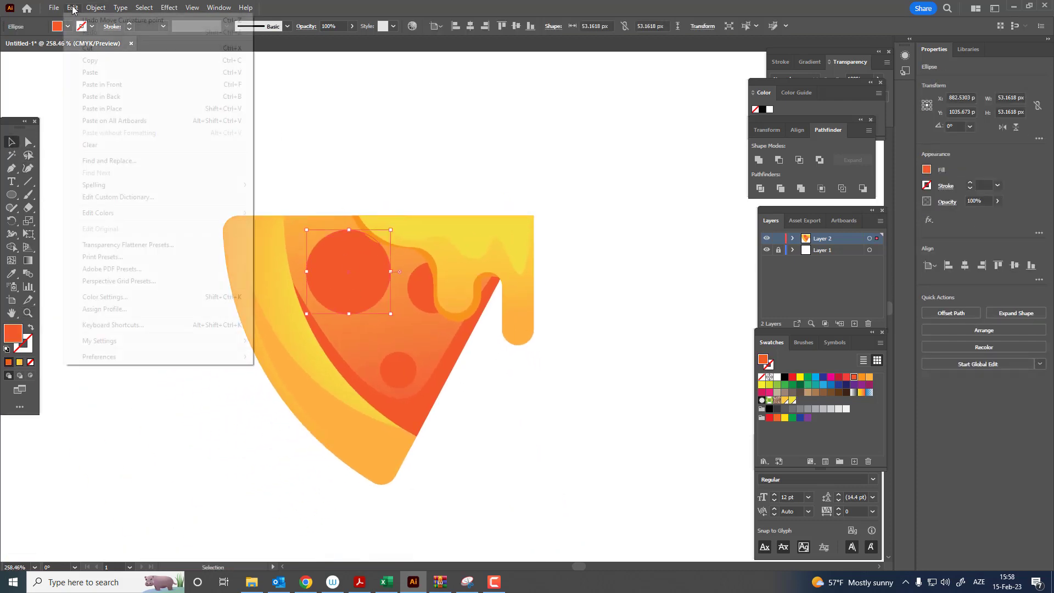
pyautogui.click(73, 8)
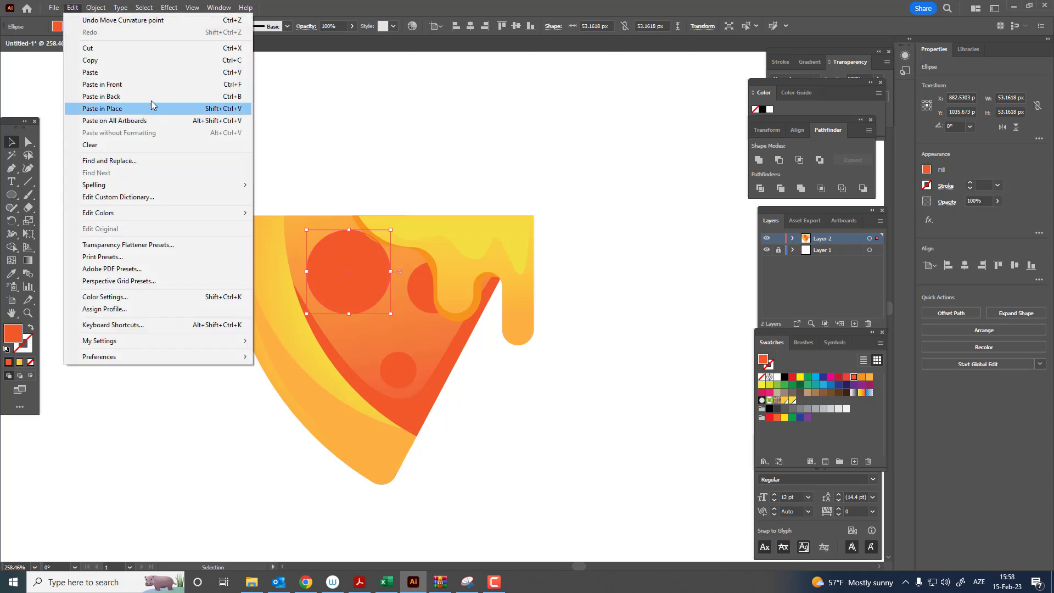
pyautogui.click(151, 104)
pyautogui.press('Down')
pyautogui.press('Down')
pyautogui.press('Down')
pyautogui.press('Down')
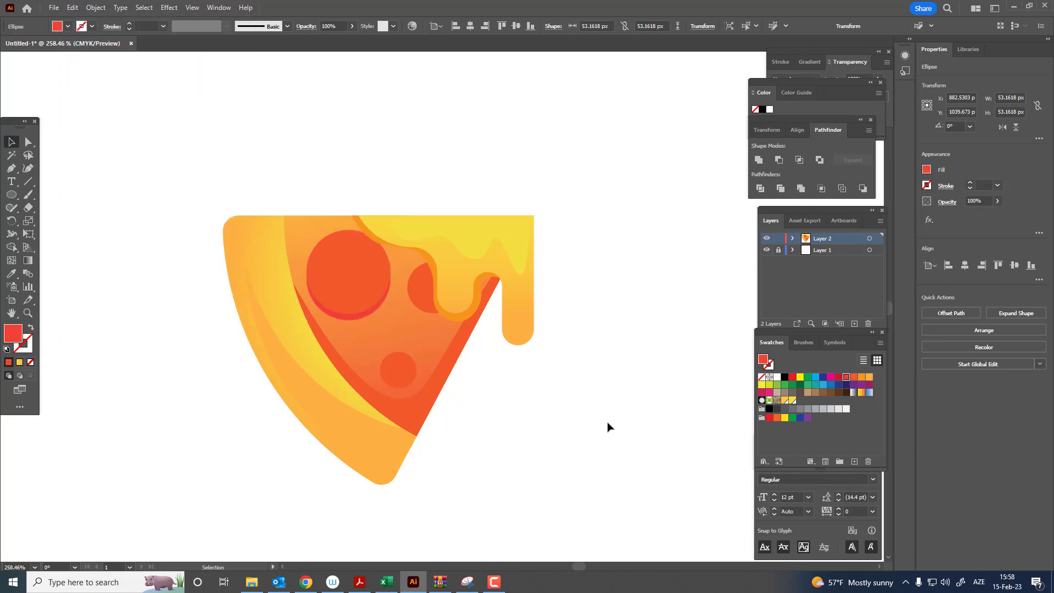
# Step: Paste a red copy behind the small lower pepperoni as its shadow
pyautogui.click(499, 372)
pyautogui.click(389, 364)
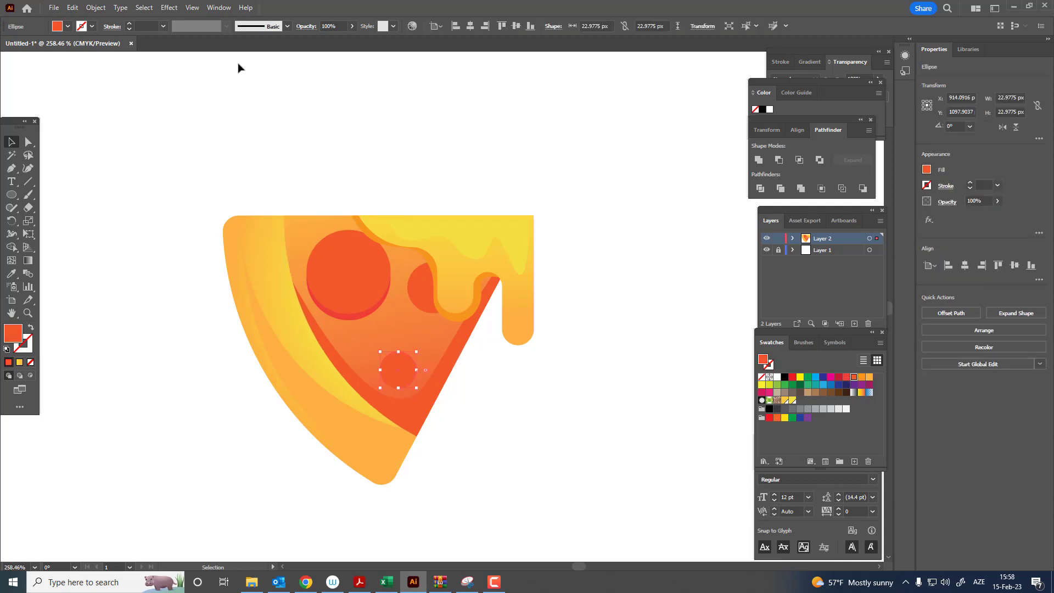
pyautogui.click(72, 8)
pyautogui.click(106, 61)
pyautogui.click(71, 8)
pyautogui.click(132, 98)
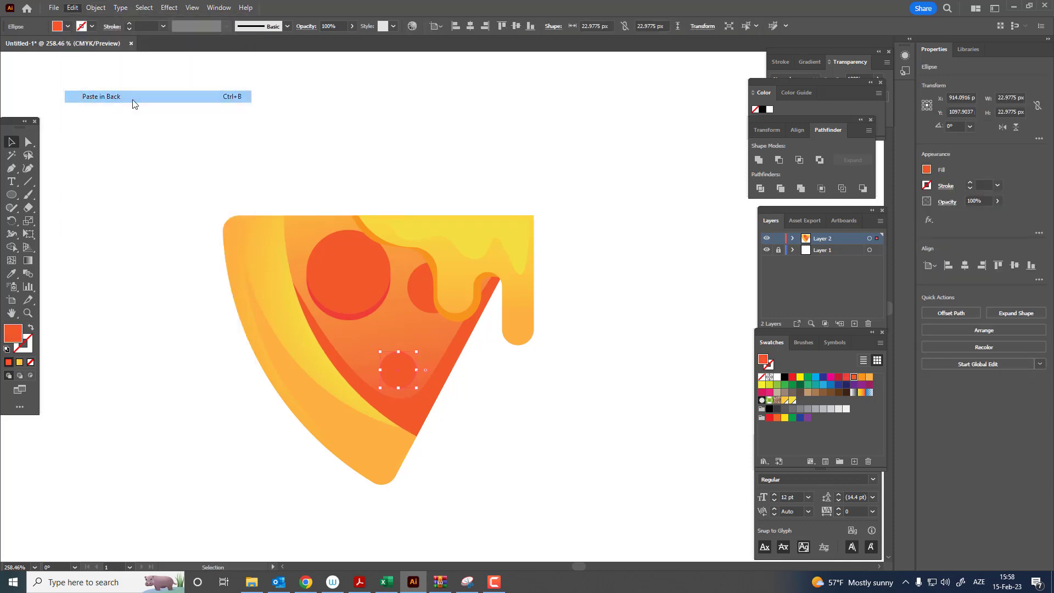
pyautogui.click(845, 377)
pyautogui.click(630, 360)
pyautogui.press('z')
pyautogui.moveTo(630, 360); pyautogui.dragTo(471, 317)
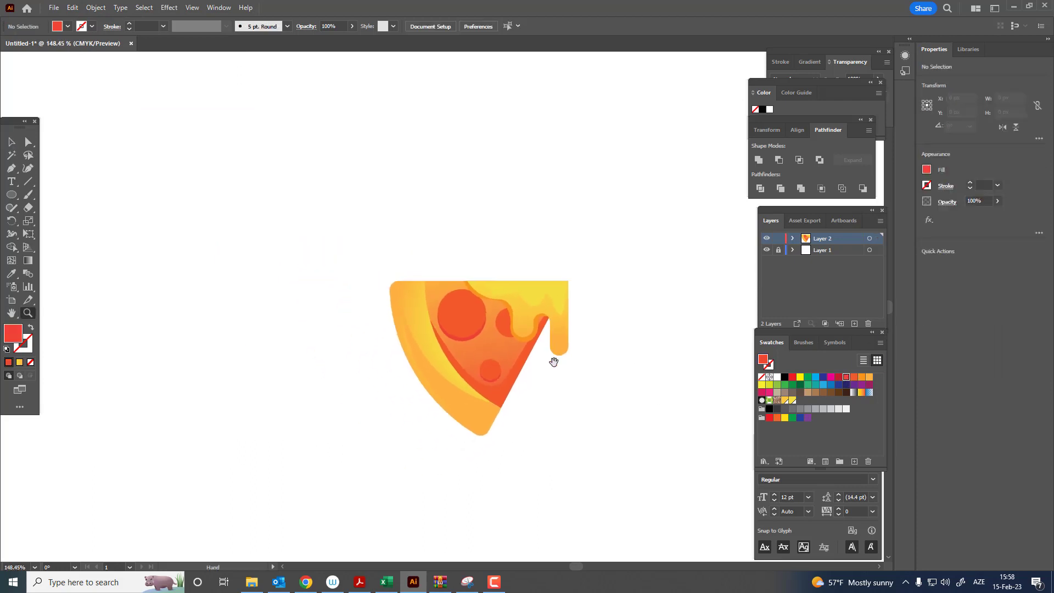
pyautogui.click(471, 317)
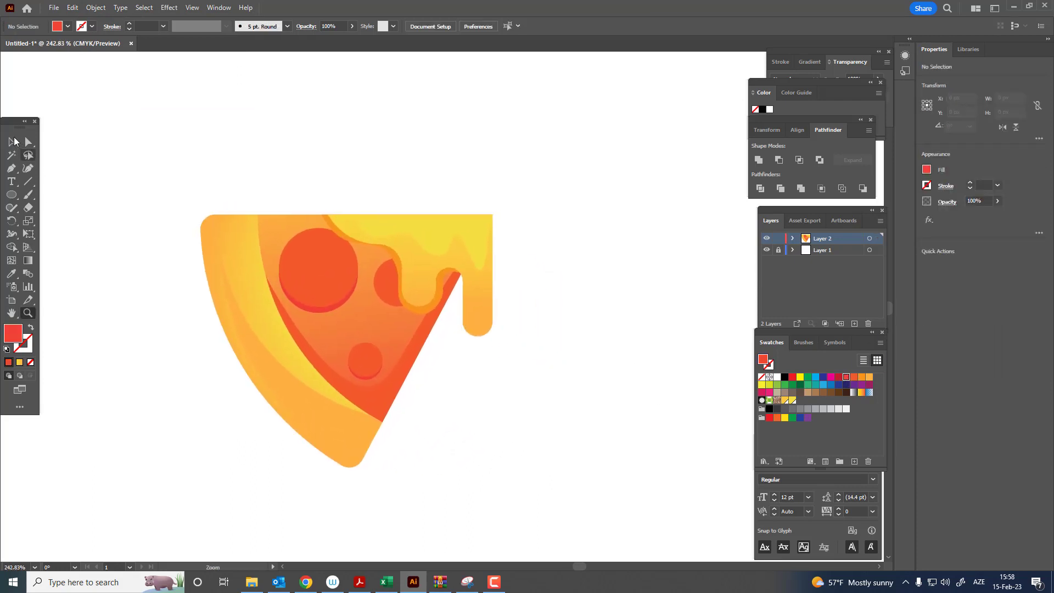
# Step: Draw a thin closed sliver with the Pen tool along the upper-left crust
pyautogui.moveTo(310, 280); pyautogui.dragTo(417, 329)
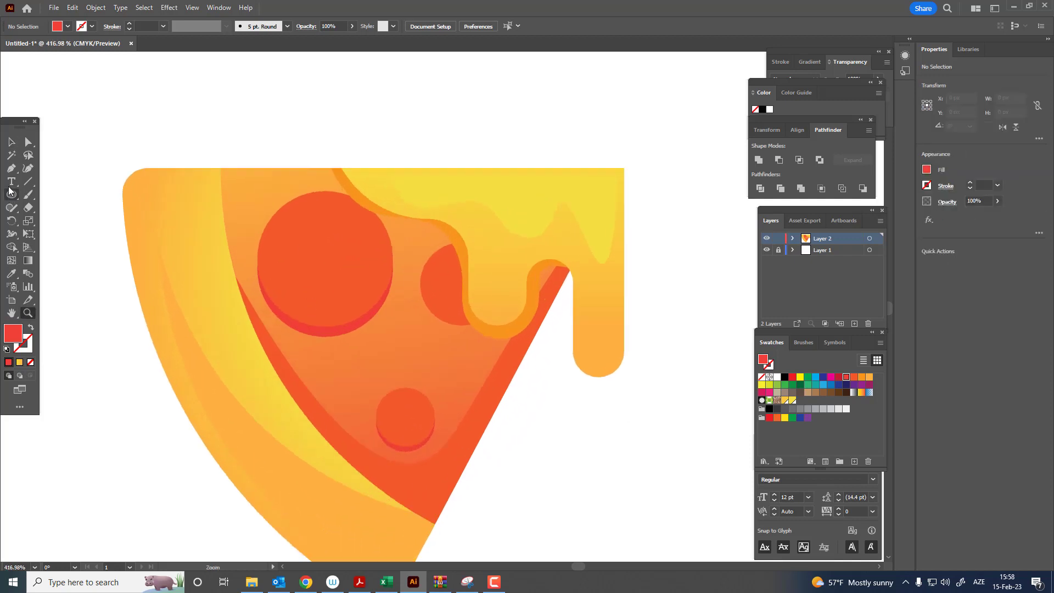
pyautogui.click(165, 185)
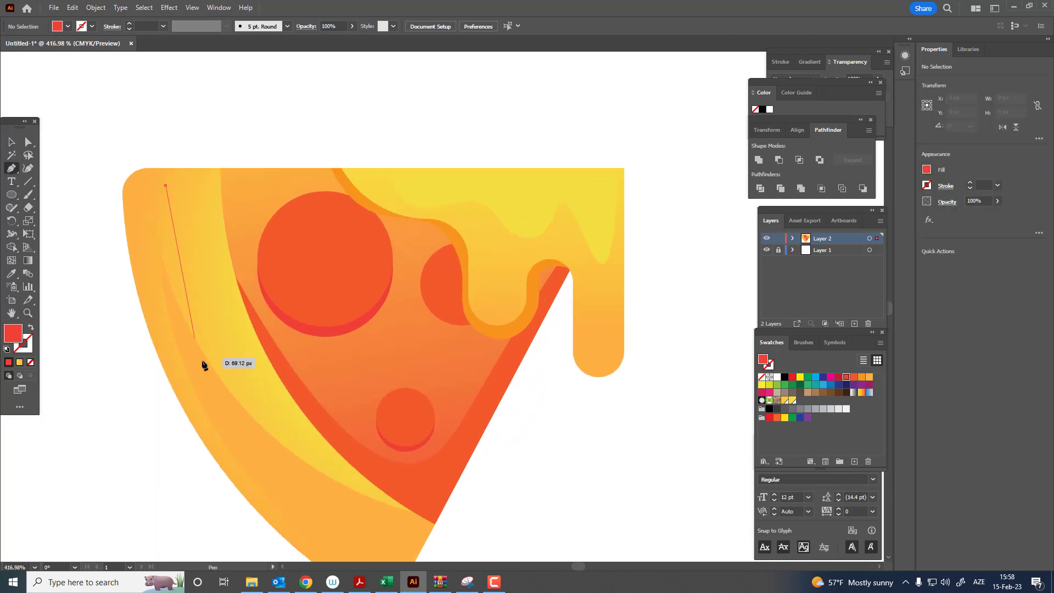
pyautogui.moveTo(224, 370); pyautogui.dragTo(281, 437)
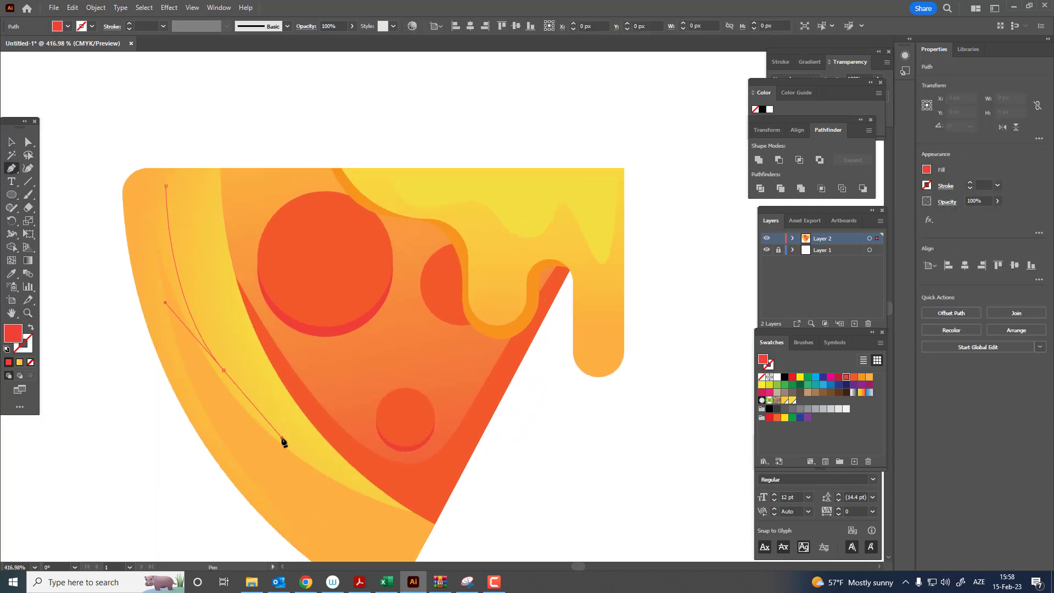
pyautogui.click(224, 370)
pyautogui.moveTo(190, 186); pyautogui.dragTo(218, 175)
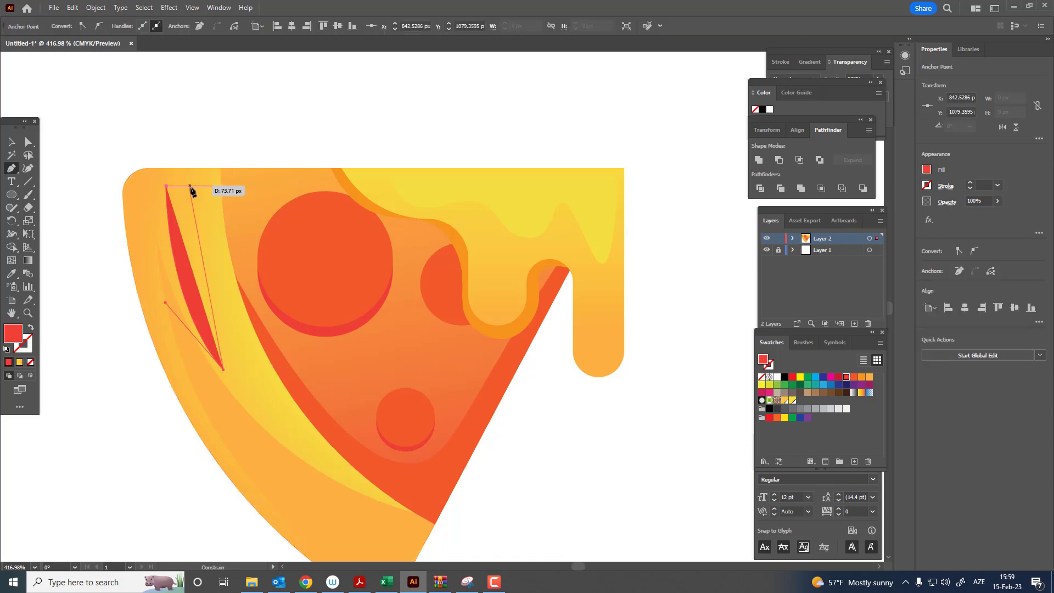
pyautogui.click(190, 187)
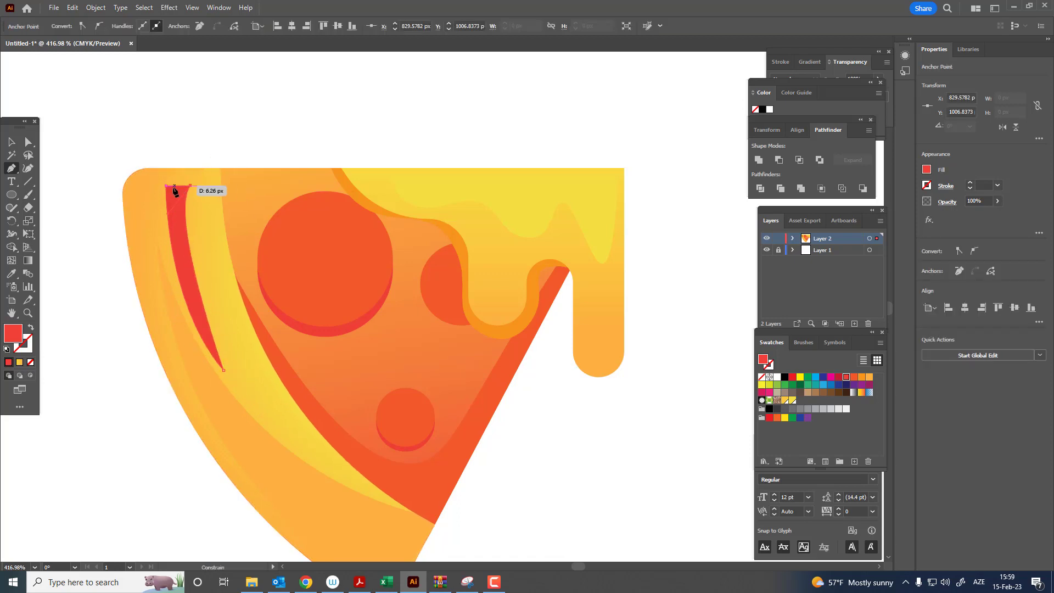
# Step: Fill the sliver yellow and smooth its edges with the Curvature tool
pyautogui.click(791, 400)
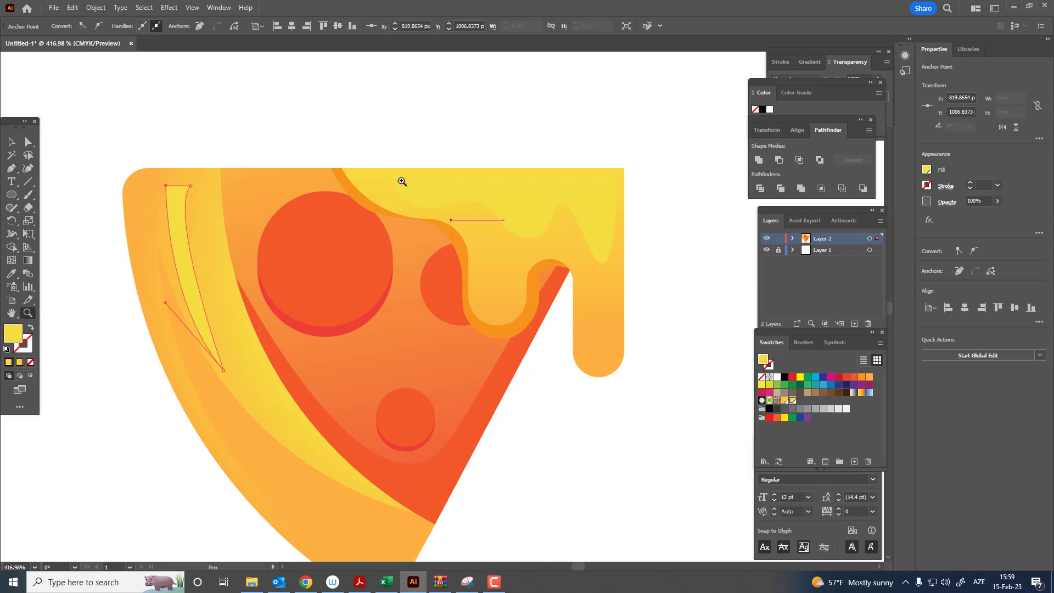
pyautogui.press('z')
pyautogui.moveTo(403, 178); pyautogui.dragTo(356, 313)
pyautogui.click(28, 168)
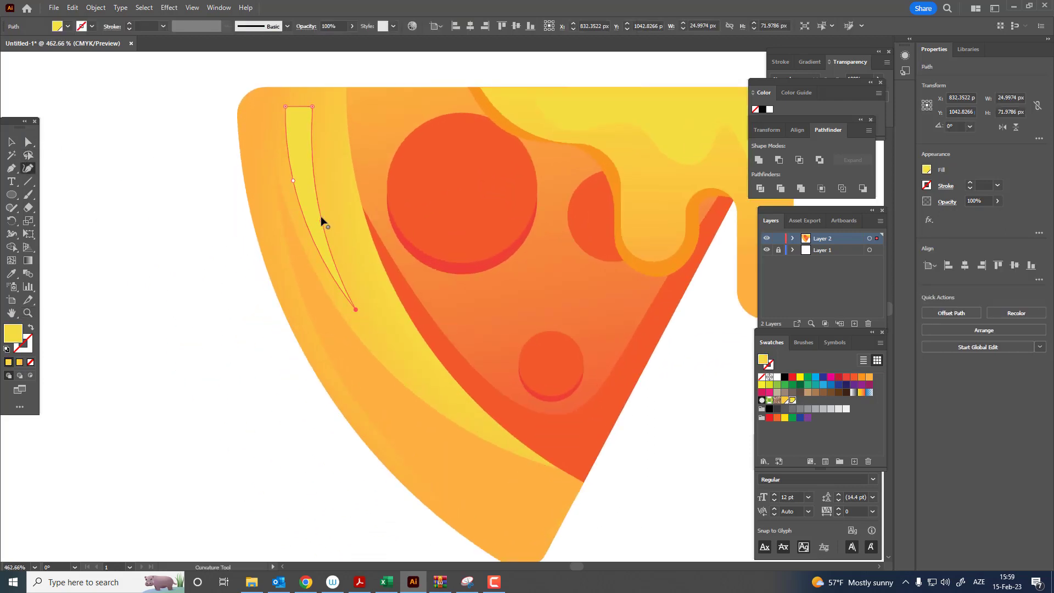
pyautogui.click(312, 141)
pyautogui.press('z')
pyautogui.keyDown('alt'); pyautogui.click(238, 313); pyautogui.keyUp('alt')
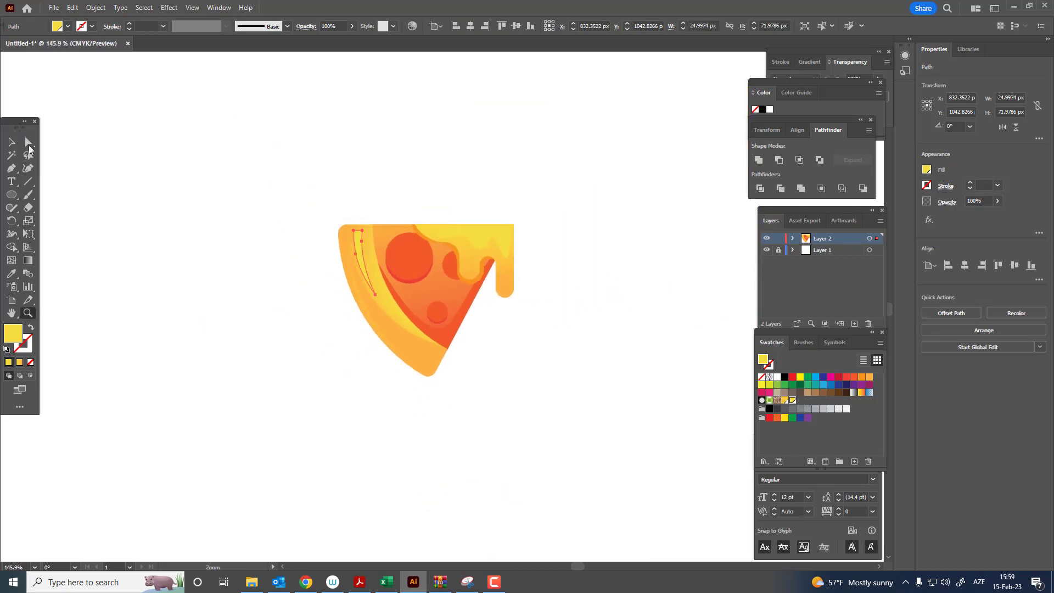
pyautogui.hotkey('ctrl', 'shift', 'a')
pyautogui.moveTo(163, 318); pyautogui.dragTo(370, 316)
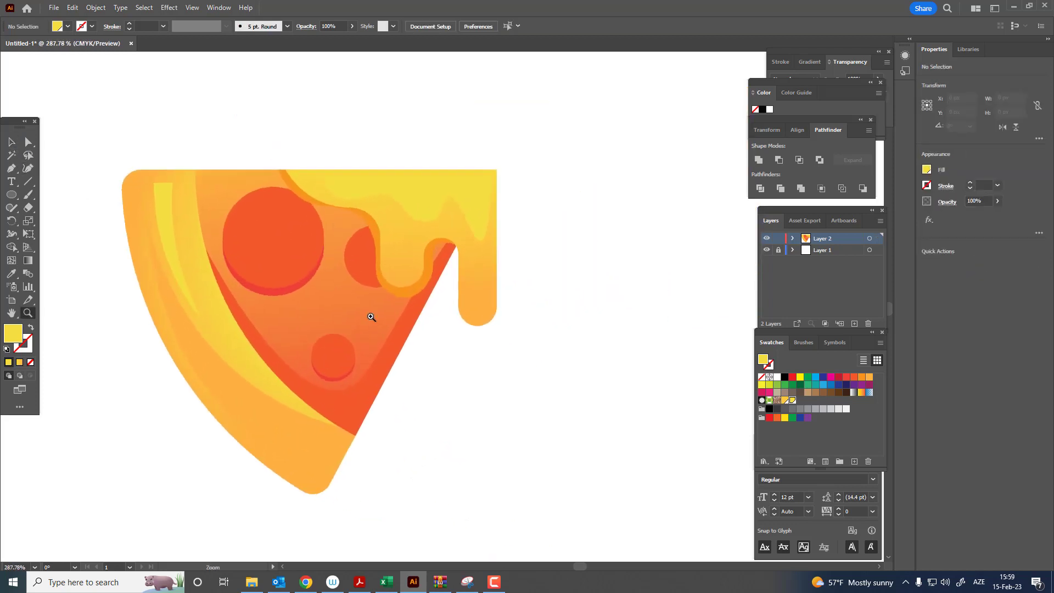
# Step: Draw a closed Pen shape in the corner above the large pepperoni
pyautogui.scroll(2, 371, 317)
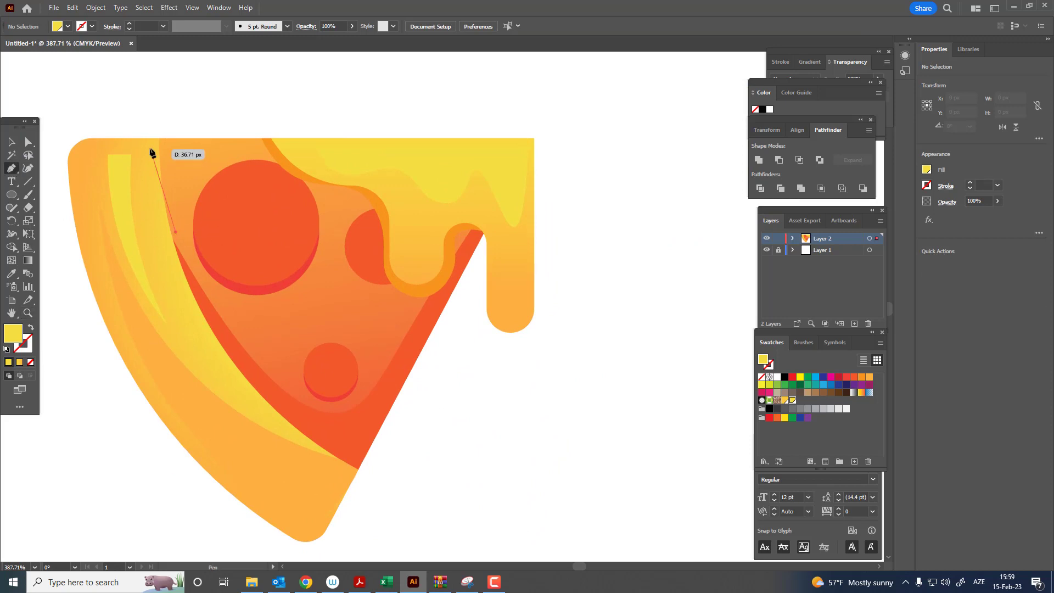
pyautogui.moveTo(163, 158); pyautogui.dragTo(172, 135)
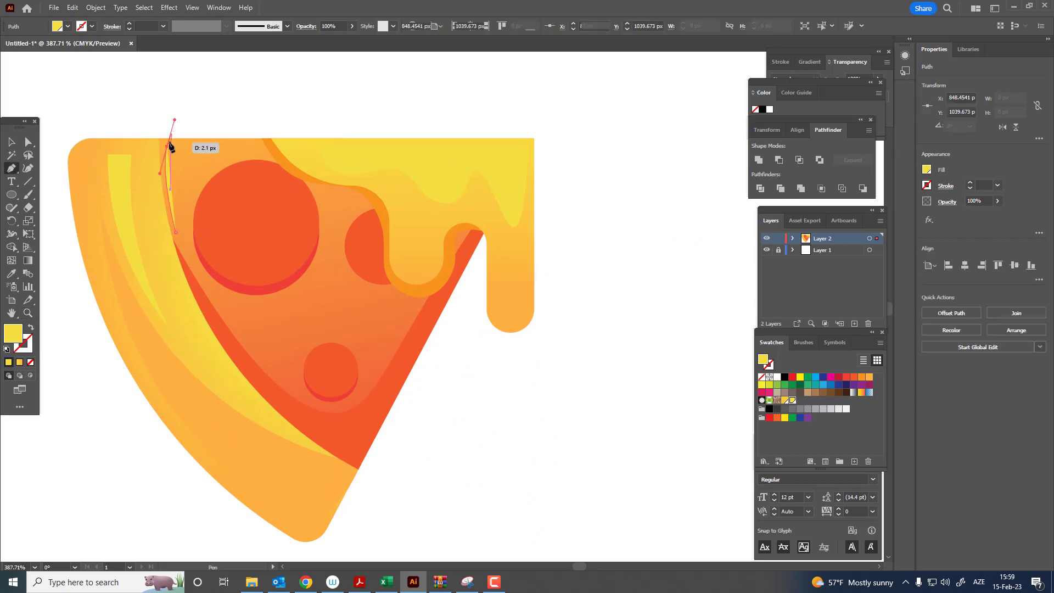
pyautogui.click(166, 146)
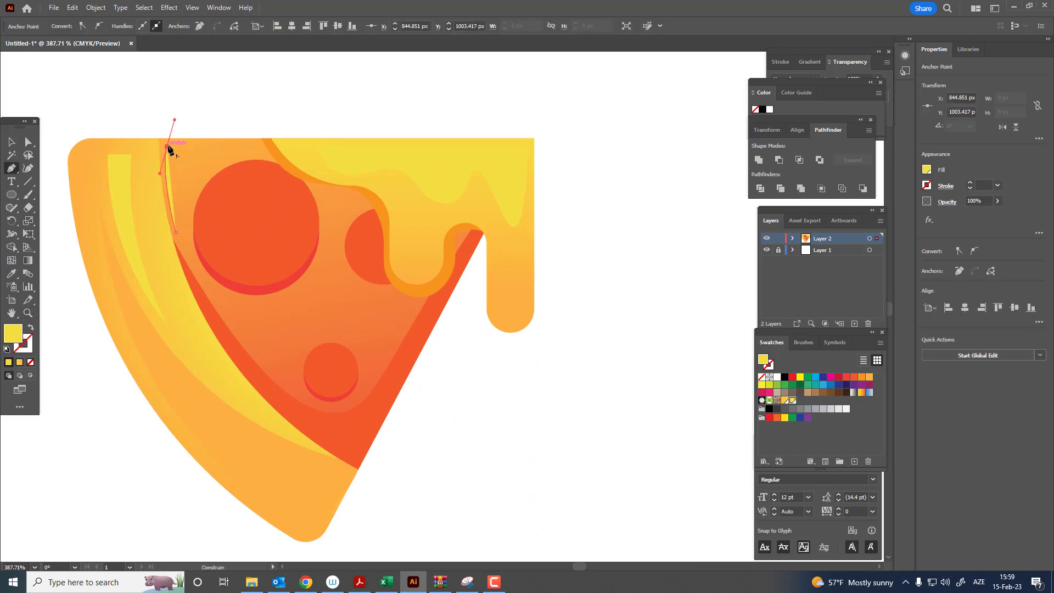
pyautogui.click(257, 146)
pyautogui.moveTo(176, 232)
pyautogui.mouseDown()
pyautogui.moveTo(153, 330)
pyautogui.moveTo(226, 294)
pyautogui.moveTo(162, 238)
pyautogui.mouseUp()
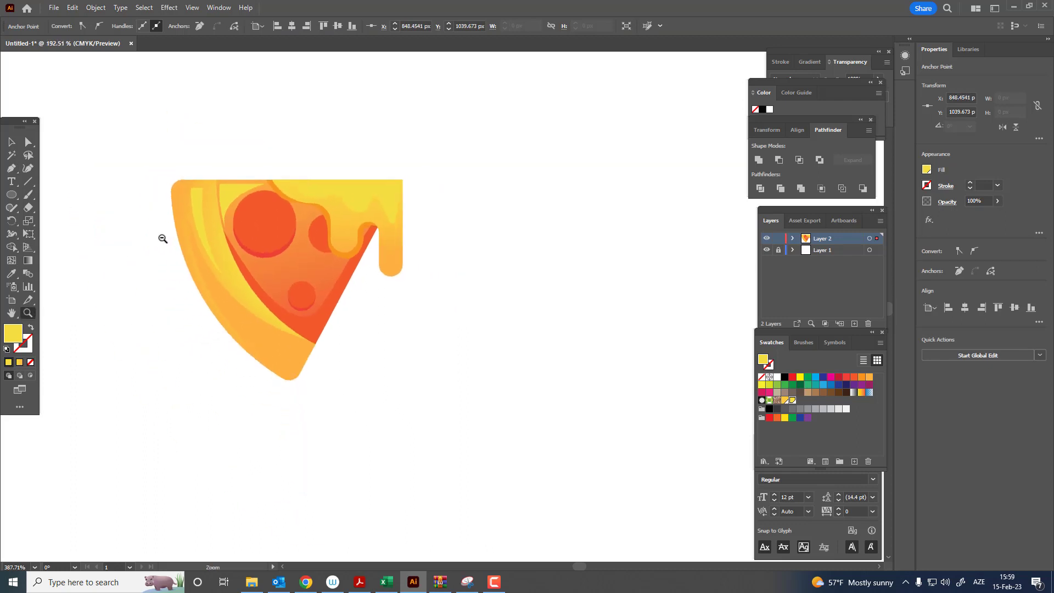
# Step: Bend the shape's edge around the large pepperoni with the Curvature tool
pyautogui.click(231, 209)
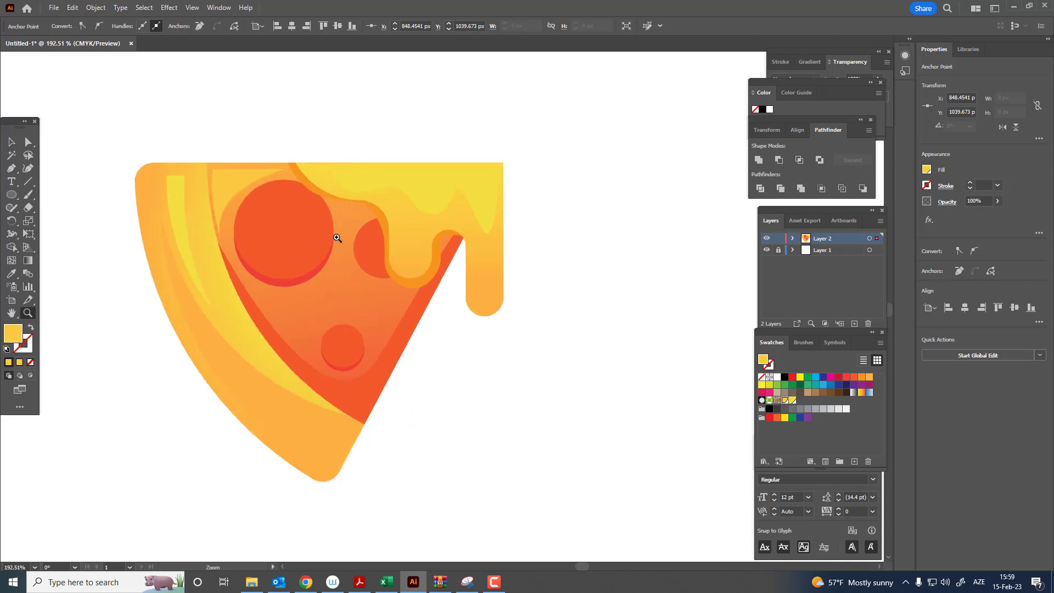
pyautogui.click(28, 169)
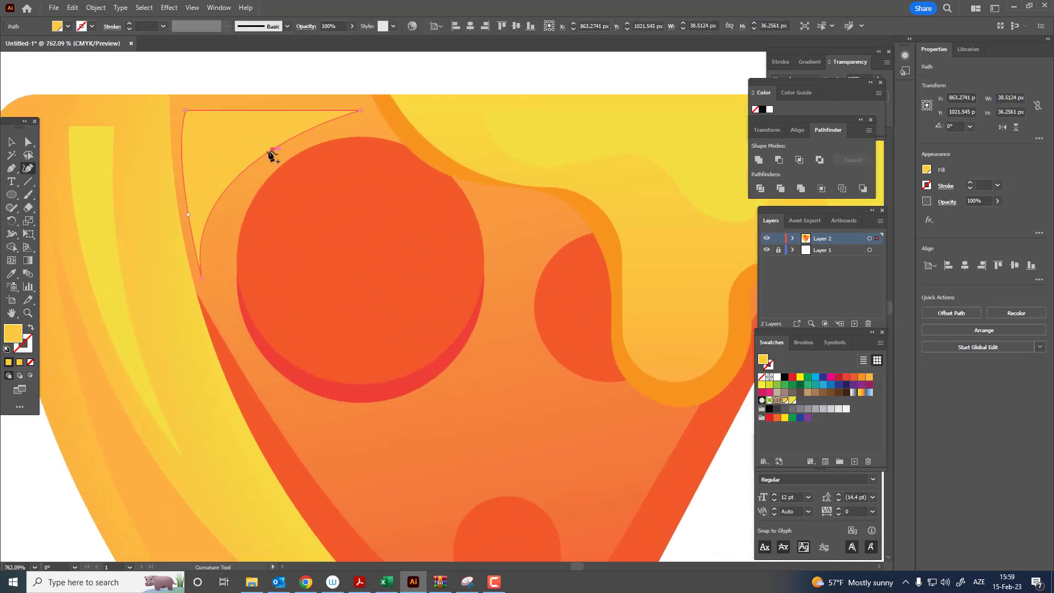
pyautogui.moveTo(270, 155)
pyautogui.mouseDown()
pyautogui.moveTo(235, 141)
pyautogui.moveTo(323, 121)
pyautogui.mouseUp()
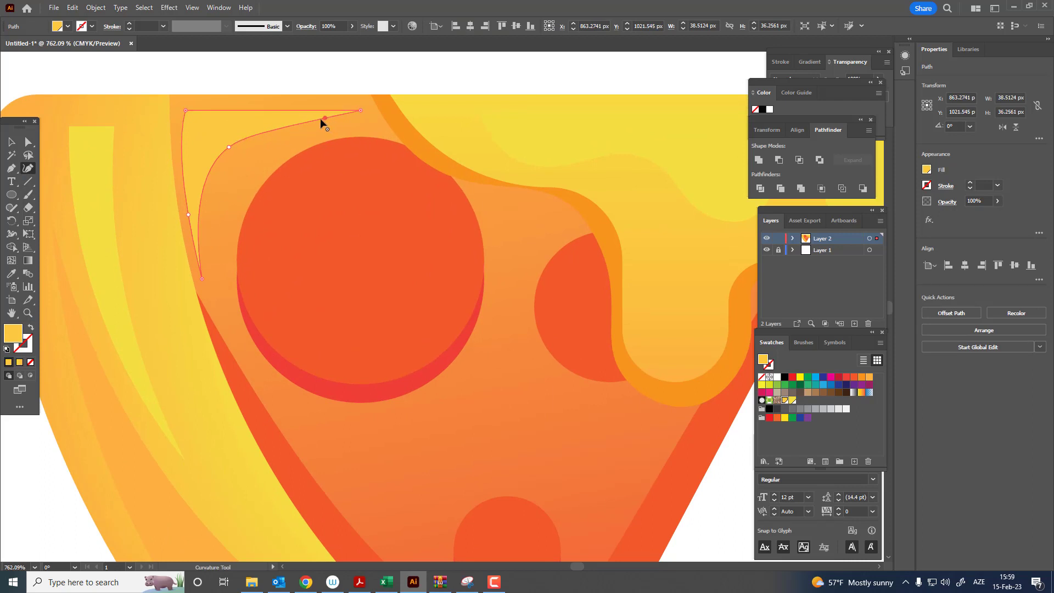
pyautogui.click(328, 117)
pyautogui.press('z')
pyautogui.moveTo(272, 136); pyautogui.dragTo(59, 176)
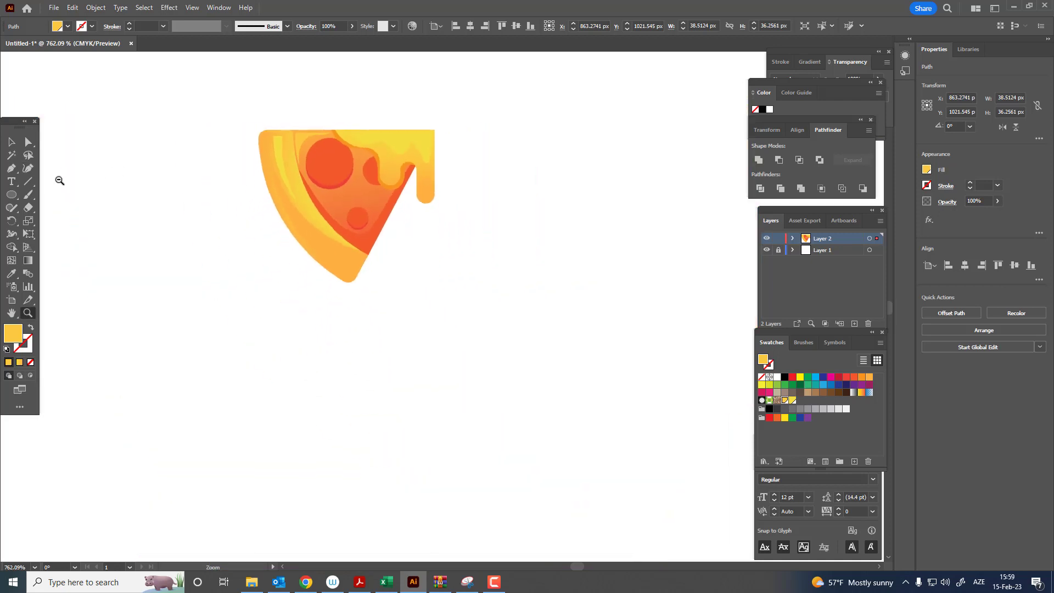
pyautogui.hotkey('ctrl', '+')
pyautogui.hotkey('ctrl', '+')
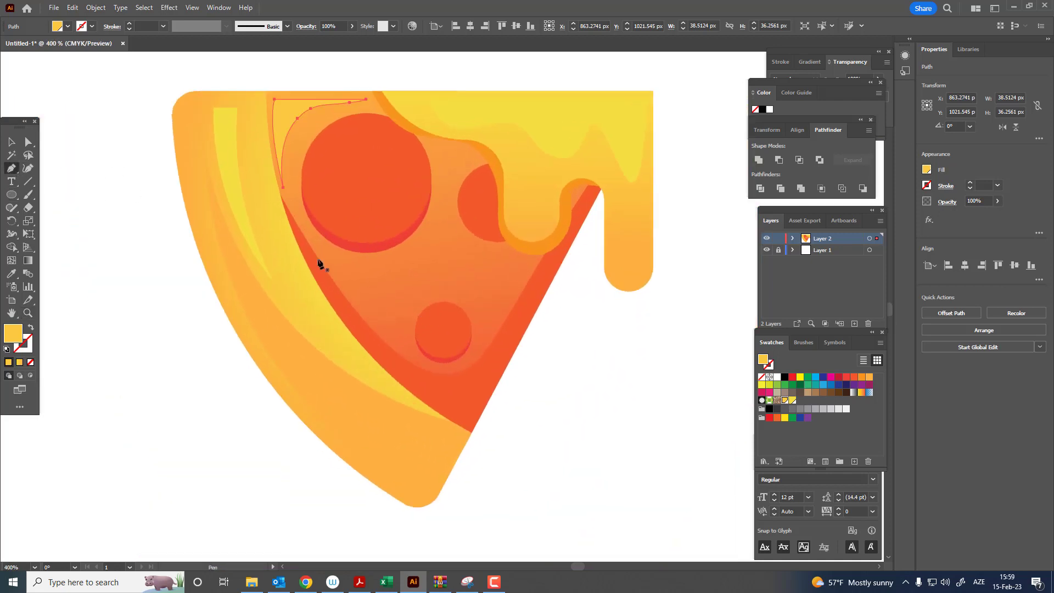
# Step: Draw a closed curved blob path below the large pepperoni
pyautogui.click(387, 280)
pyautogui.moveTo(432, 231); pyautogui.dragTo(438, 211)
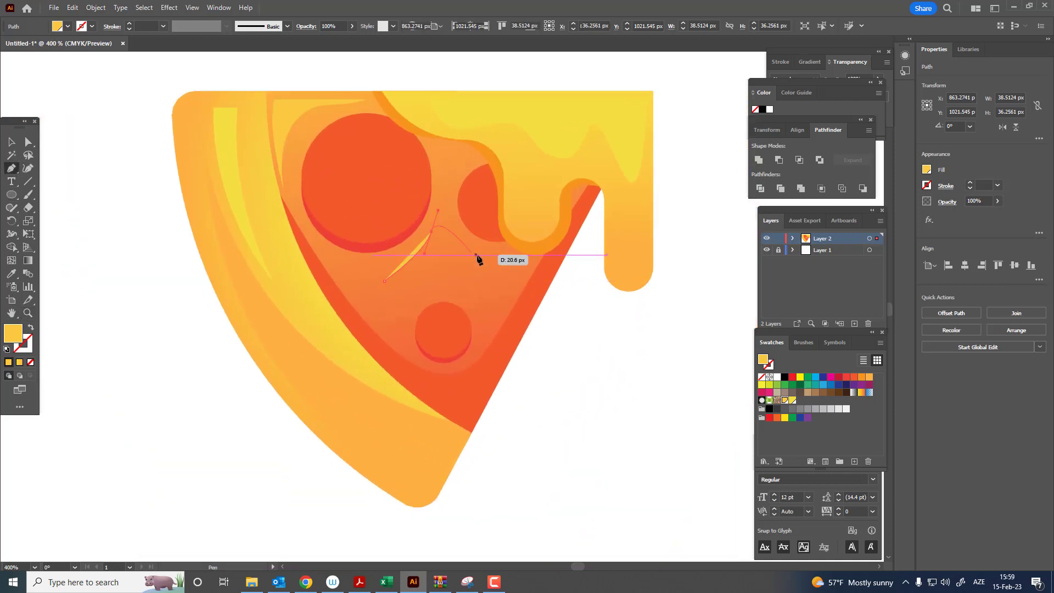
pyautogui.moveTo(484, 256); pyautogui.dragTo(523, 263)
pyautogui.moveTo(497, 299); pyautogui.dragTo(471, 304)
pyautogui.moveTo(407, 311); pyautogui.dragTo(394, 329)
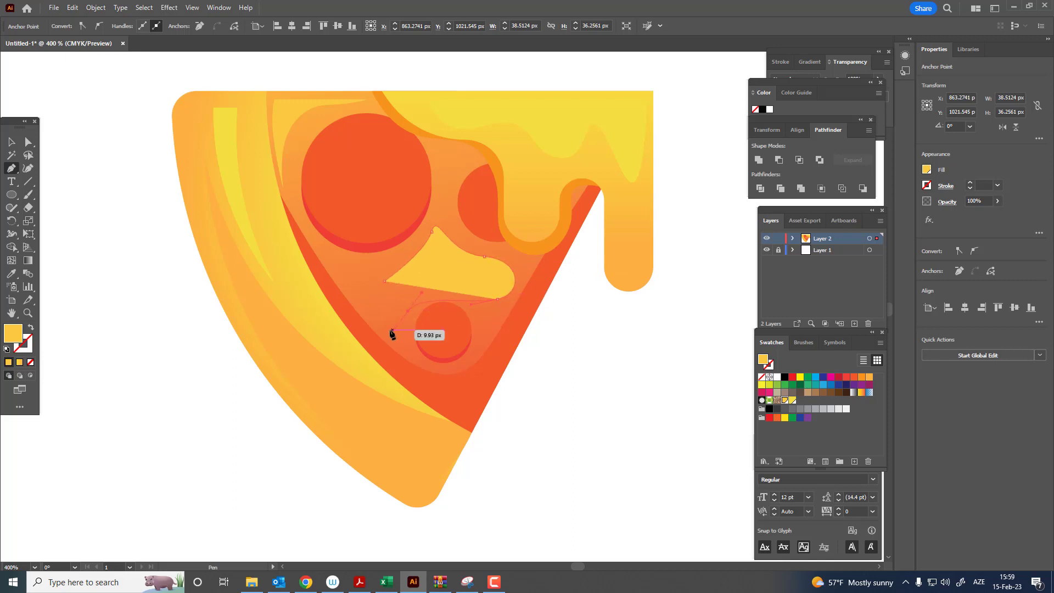
pyautogui.moveTo(386, 282)
pyautogui.mouseDown()
pyautogui.moveTo(455, 260)
pyautogui.moveTo(821, 332)
pyautogui.mouseUp()
pyautogui.press('z')
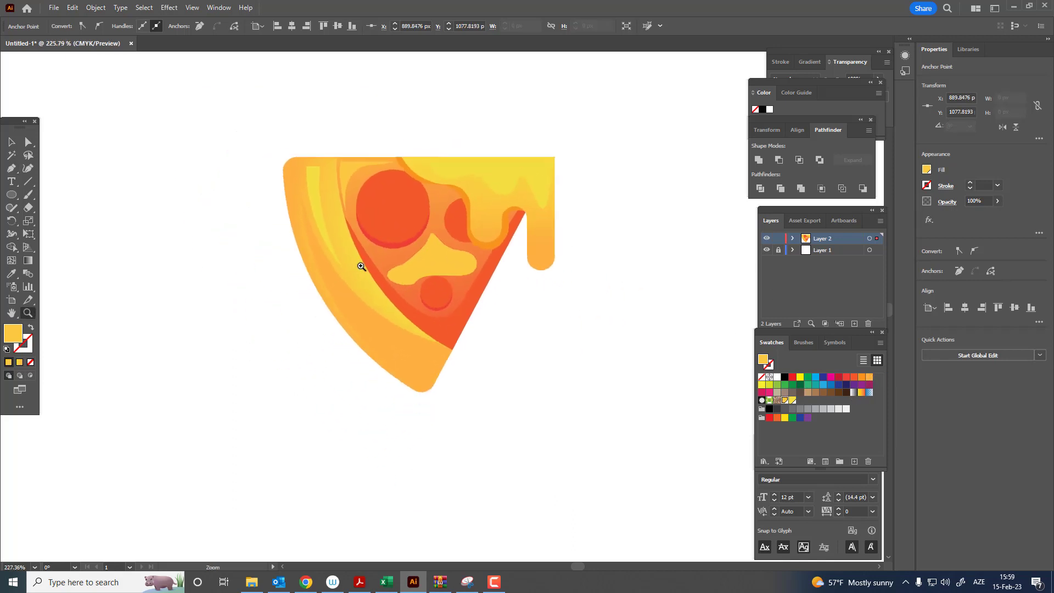
pyautogui.click(424, 227)
# Step: Fill the new blob with an orange swatch
pyautogui.click(10, 143)
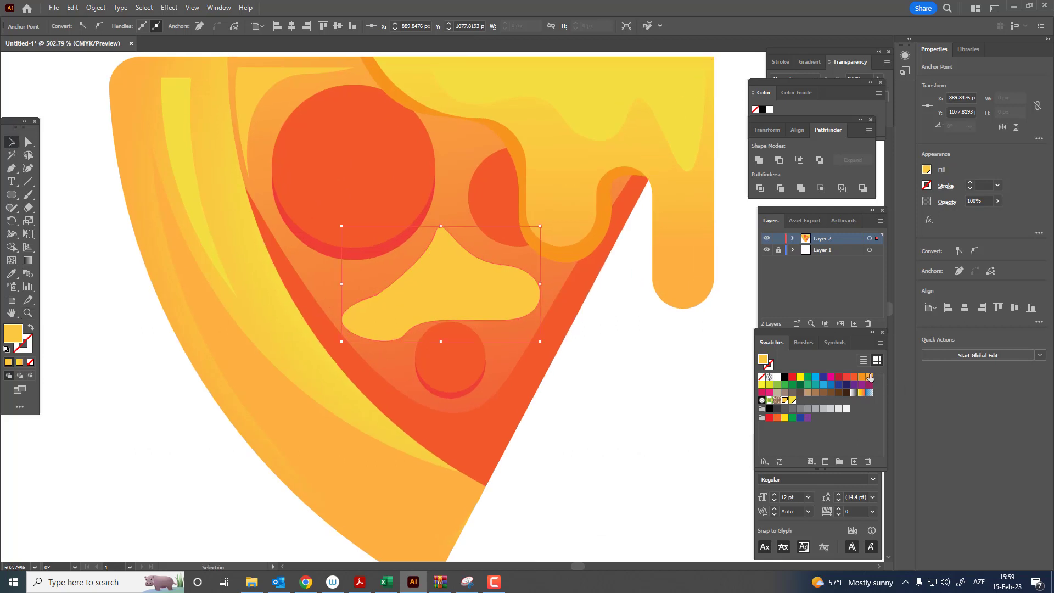
pyautogui.click(869, 376)
pyautogui.press('z')
pyautogui.keyDown('alt'); pyautogui.click(390, 235); pyautogui.keyUp('alt')
pyautogui.click(477, 313)
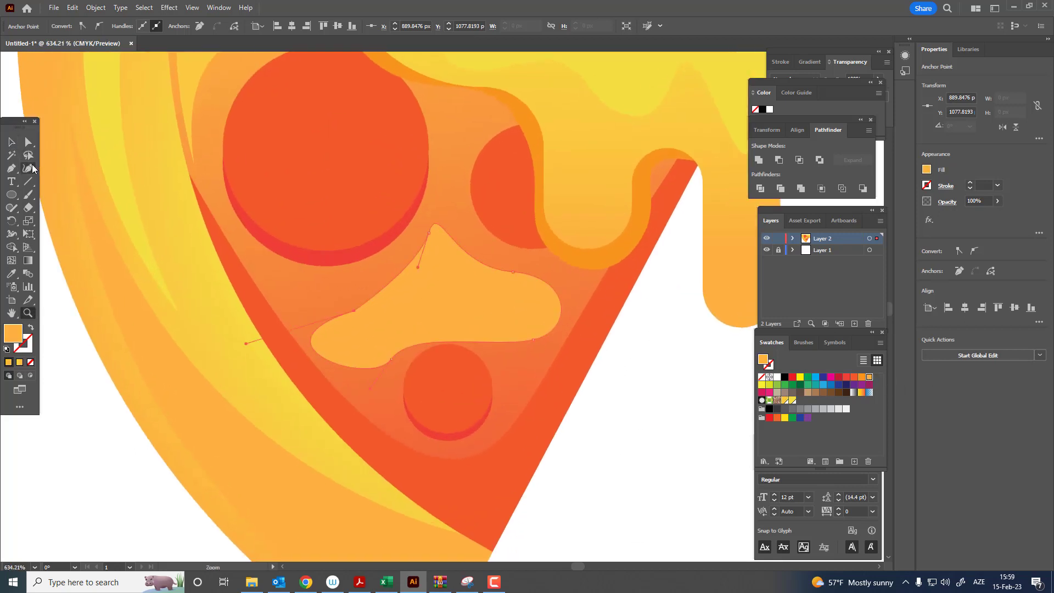
# Step: Reshape the blob with the Curvature tool into wavy dips and a raised peak
pyautogui.click(30, 168)
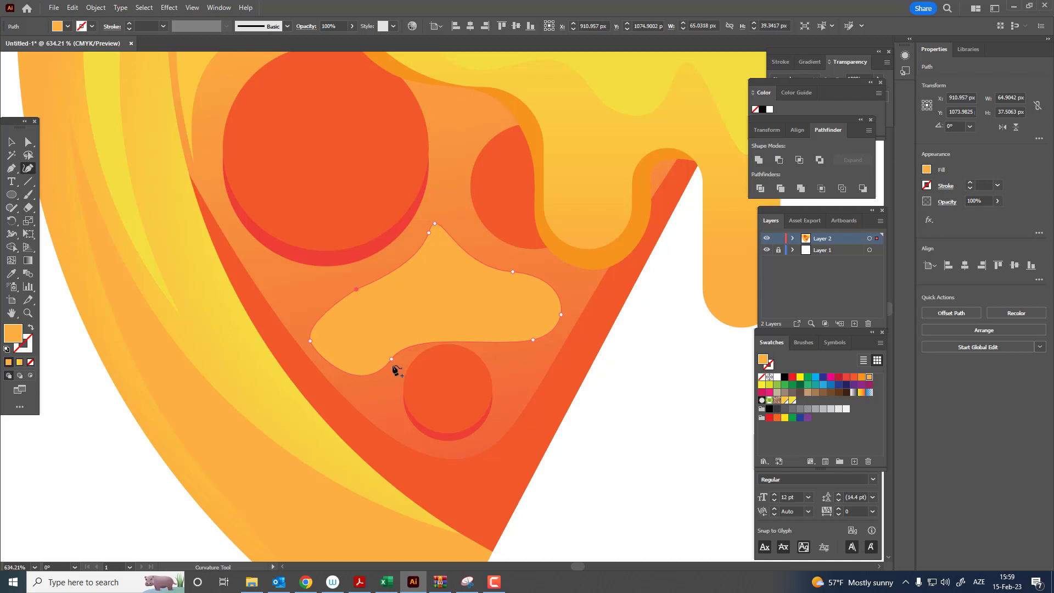
pyautogui.moveTo(310, 341); pyautogui.dragTo(328, 339)
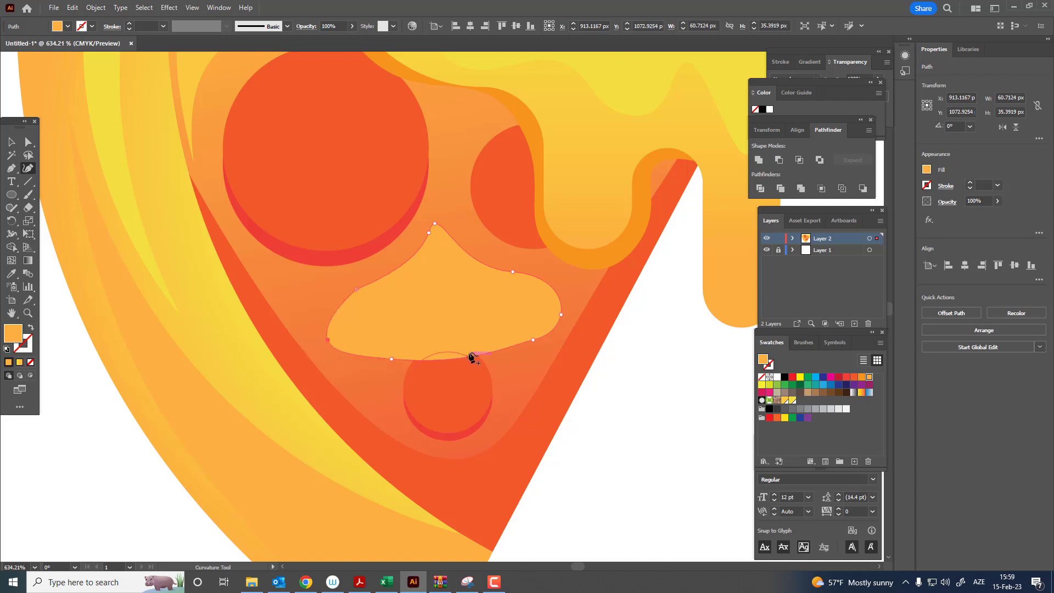
pyautogui.moveTo(463, 342); pyautogui.dragTo(437, 322)
pyautogui.moveTo(381, 373); pyautogui.dragTo(379, 375)
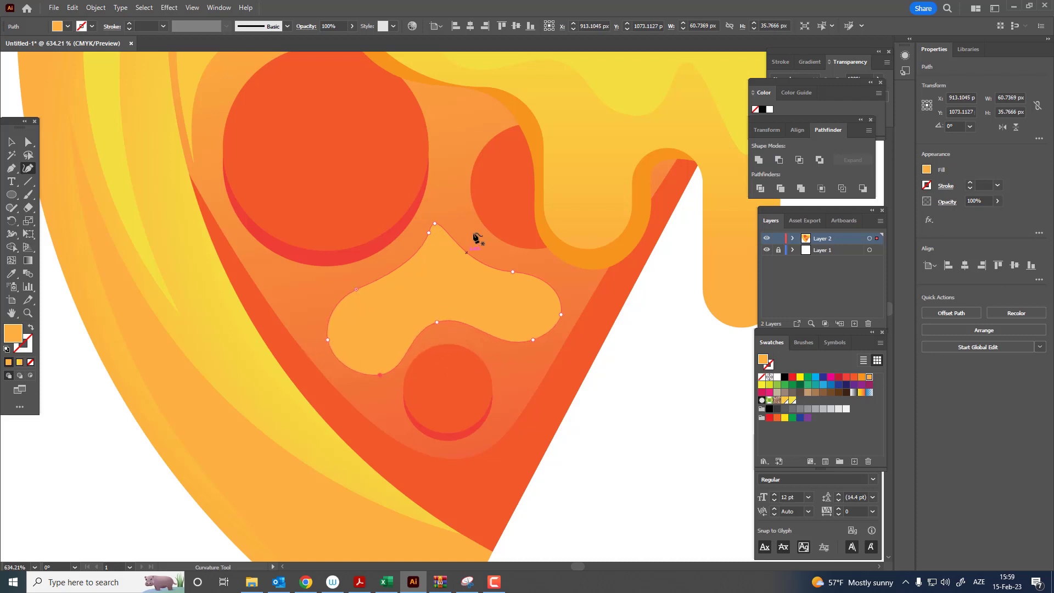
pyautogui.moveTo(435, 222); pyautogui.dragTo(438, 207)
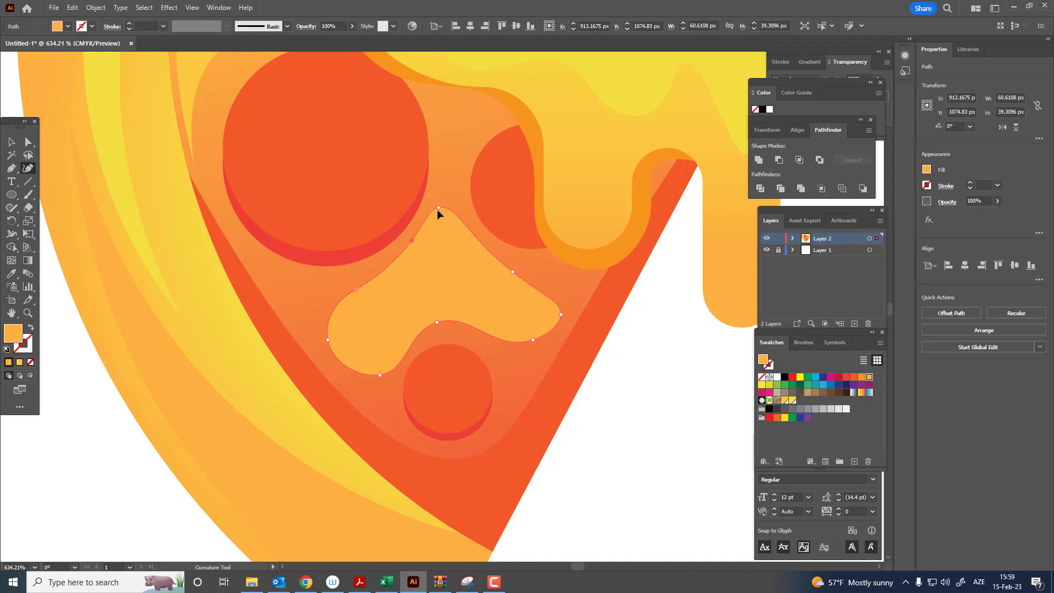
pyautogui.moveTo(357, 289)
pyautogui.mouseDown()
pyautogui.moveTo(363, 280)
pyautogui.moveTo(356, 289)
pyautogui.mouseUp()
pyautogui.moveTo(532, 340)
pyautogui.mouseDown()
pyautogui.moveTo(531, 354)
pyautogui.moveTo(252, 269)
pyautogui.moveTo(404, 337)
pyautogui.moveTo(847, 393)
pyautogui.moveTo(859, 379)
pyautogui.mouseUp()
# Step: Try darker and red-orange fills, settle on light orange, and set opacity to 50%
pyautogui.press('z')
pyautogui.click(859, 379)
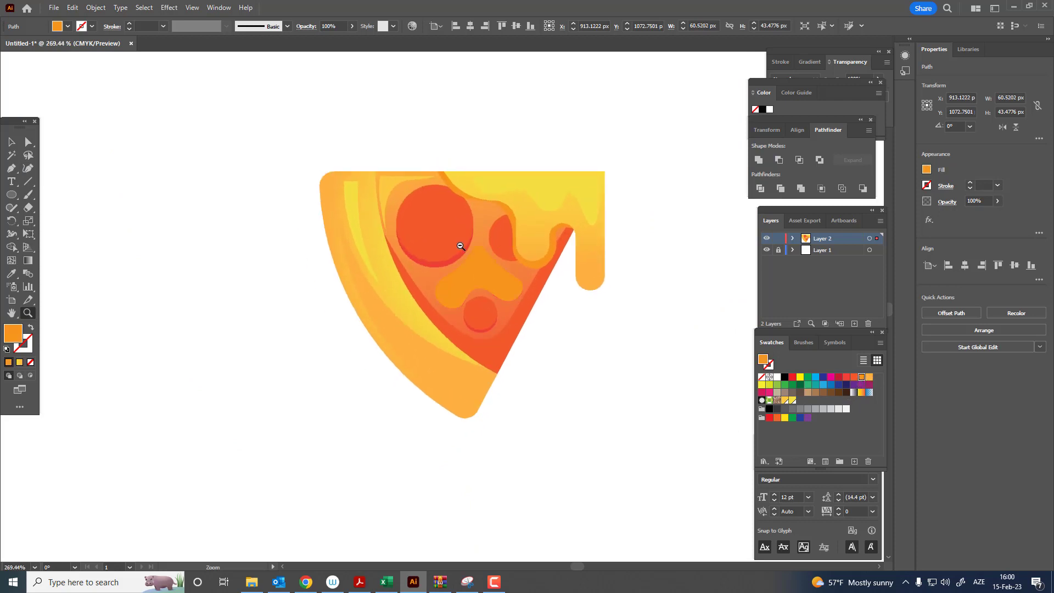
pyautogui.click(503, 242)
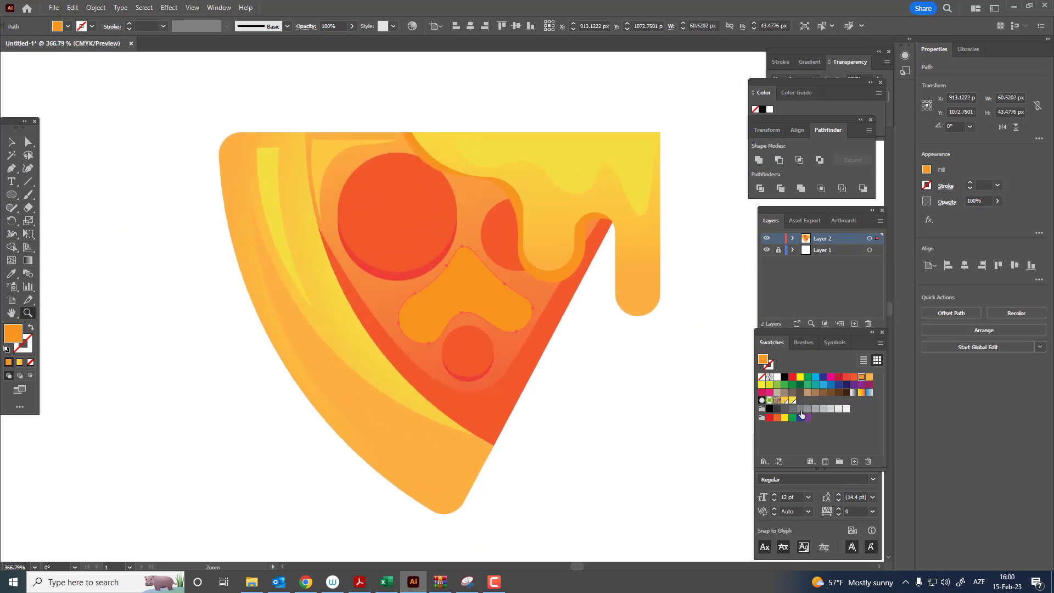
pyautogui.click(854, 378)
pyautogui.moveTo(603, 329)
pyautogui.mouseDown()
pyautogui.moveTo(411, 299)
pyautogui.moveTo(522, 358)
pyautogui.moveTo(885, 379)
pyautogui.mouseUp()
pyautogui.click(870, 377)
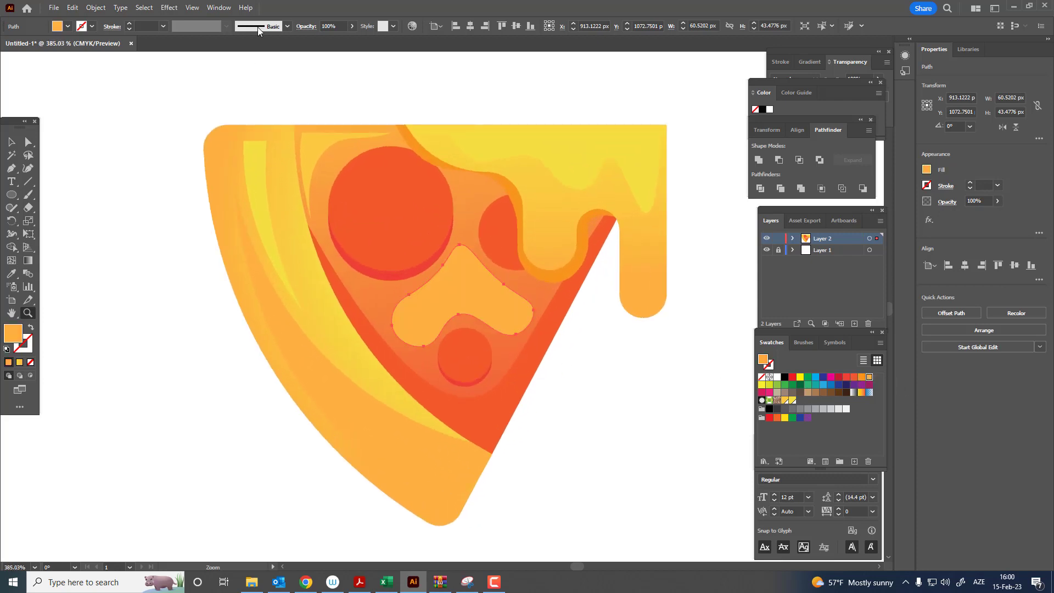
pyautogui.click(352, 26)
pyautogui.moveTo(345, 34); pyautogui.dragTo(334, 38)
pyautogui.moveTo(404, 168)
pyautogui.mouseDown()
pyautogui.moveTo(273, 225)
pyautogui.moveTo(243, 225)
pyautogui.mouseUp()
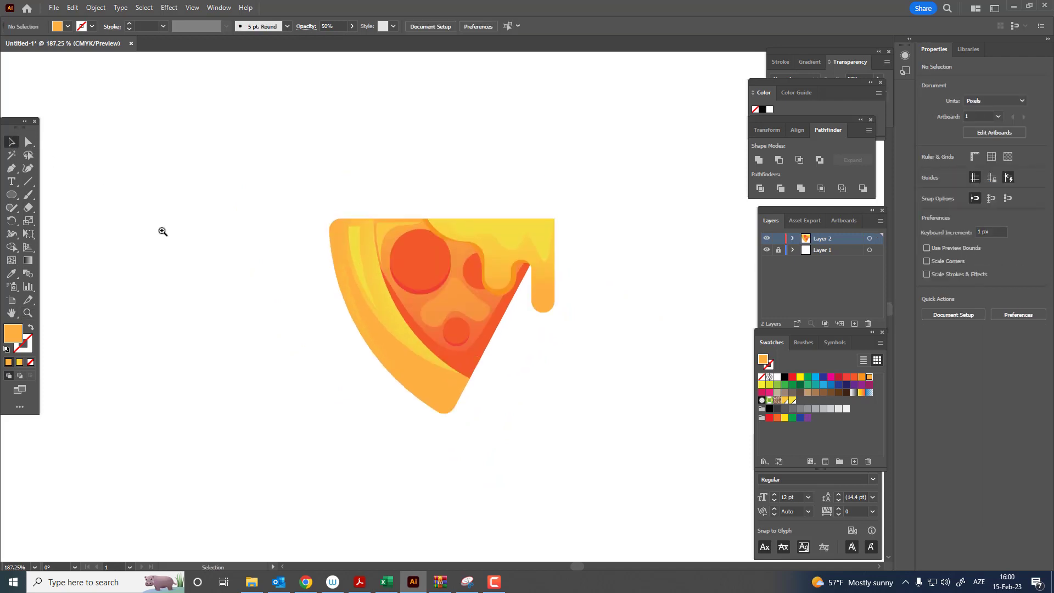
pyautogui.moveTo(502, 266)
pyautogui.mouseDown()
pyautogui.moveTo(483, 272)
pyautogui.moveTo(496, 272)
pyautogui.mouseUp()
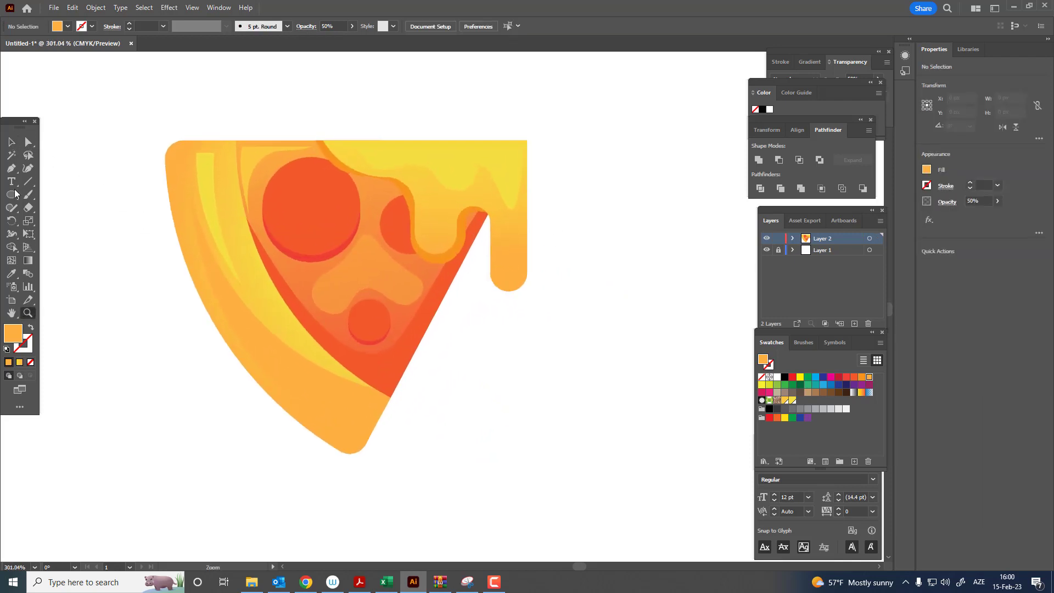
# Step: Draw a small white rectangle on the cheese drip and round its corners into a pill
pyautogui.rightClick(13, 191)
pyautogui.click(60, 194)
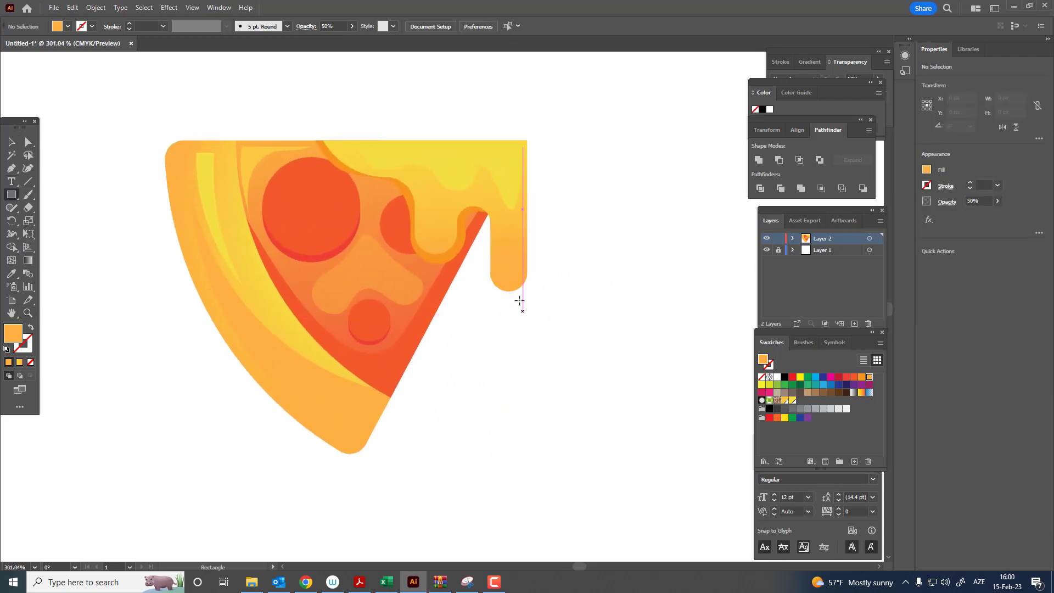
pyautogui.moveTo(499, 223); pyautogui.dragTo(515, 254)
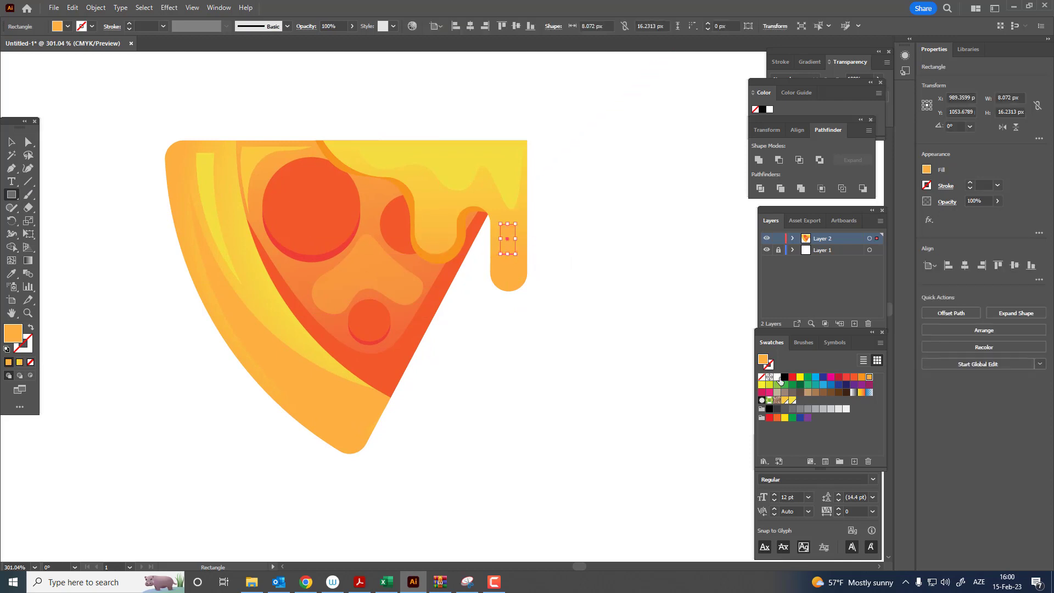
pyautogui.press('a')
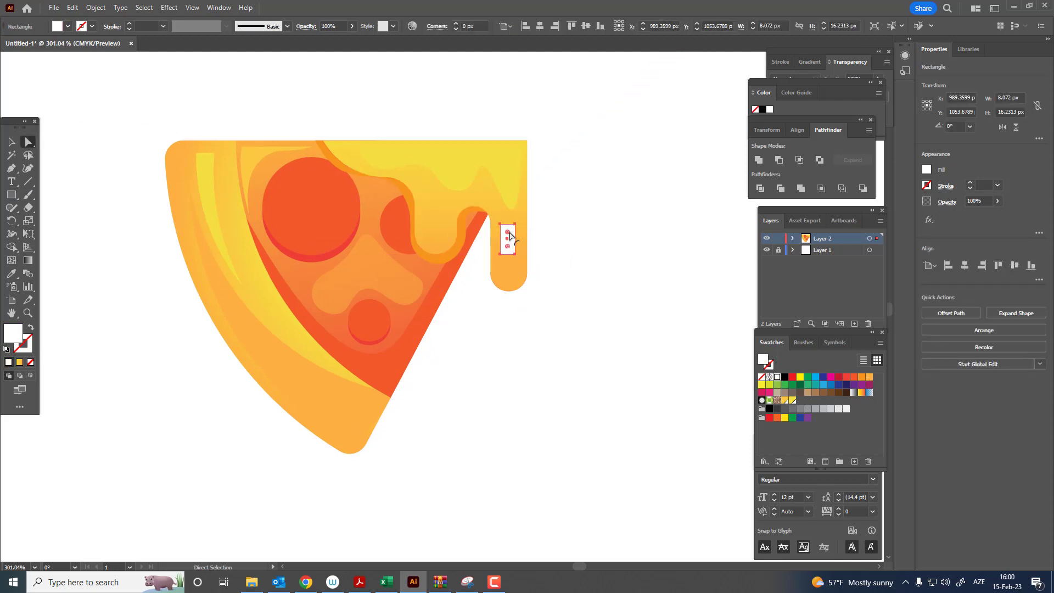
pyautogui.press('z')
pyautogui.moveTo(513, 277)
pyautogui.mouseDown()
pyautogui.moveTo(576, 268)
pyautogui.moveTo(483, 296)
pyautogui.mouseUp()
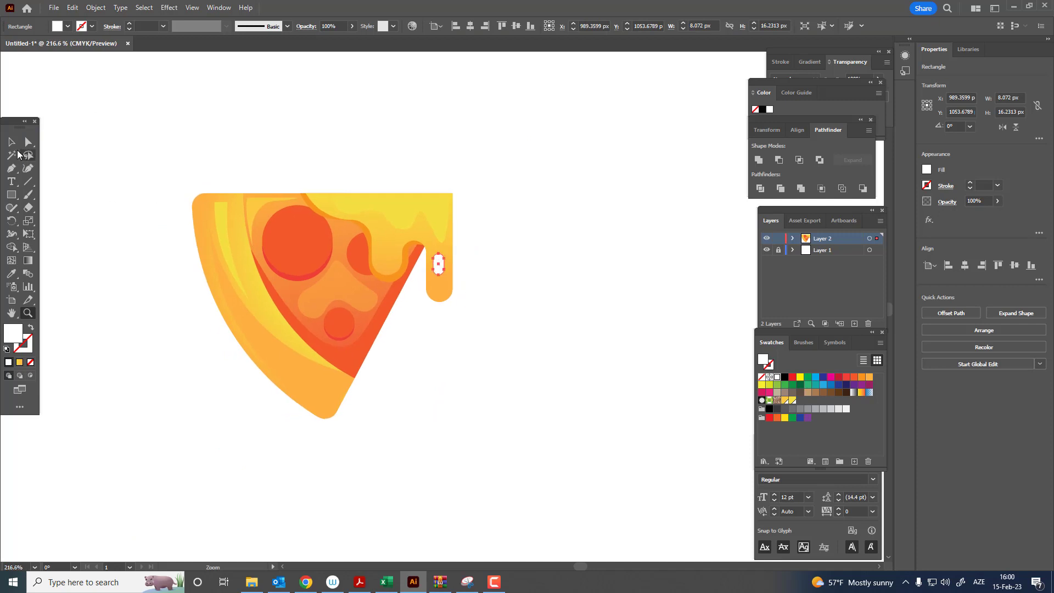
# Step: Marquee-select the pizza slice's shapes
pyautogui.click(12, 142)
pyautogui.click(465, 313)
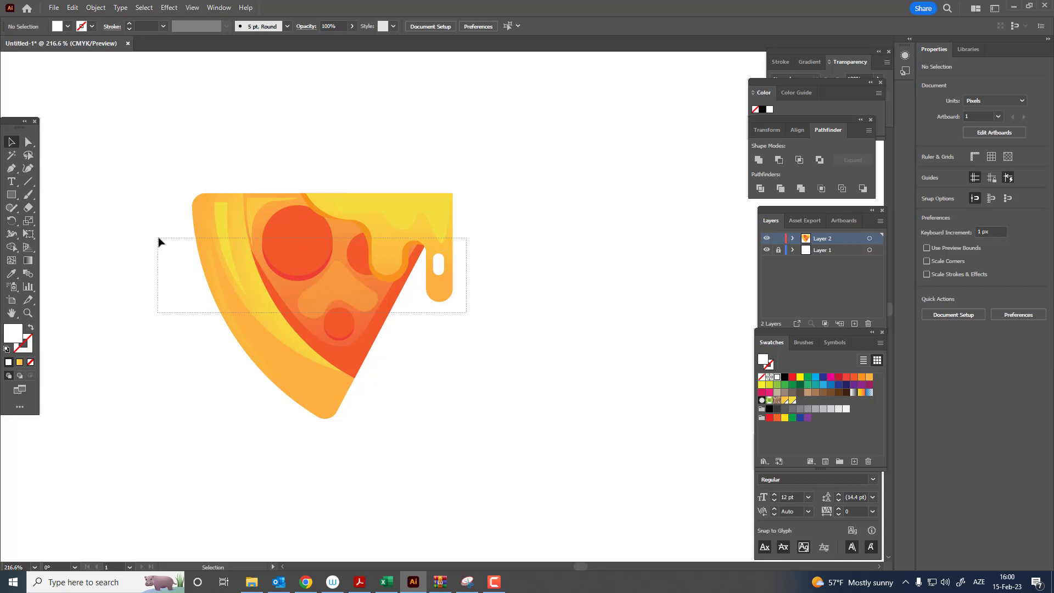
pyautogui.moveTo(158, 242); pyautogui.dragTo(158, 239)
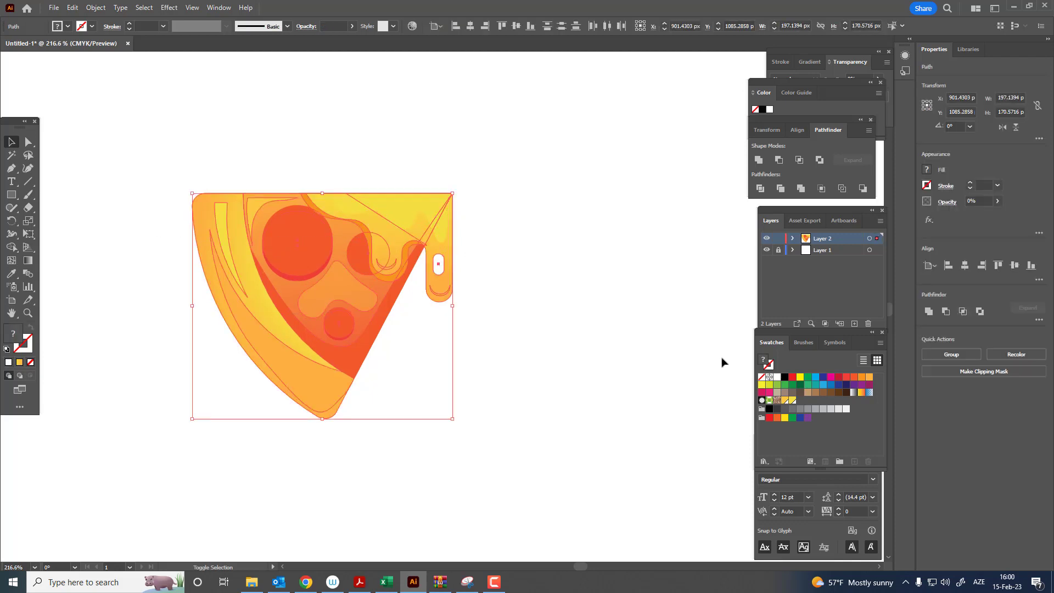
# Step: Send the selected pizza shapes to the back with Object > Arrange
pyautogui.click(119, 7)
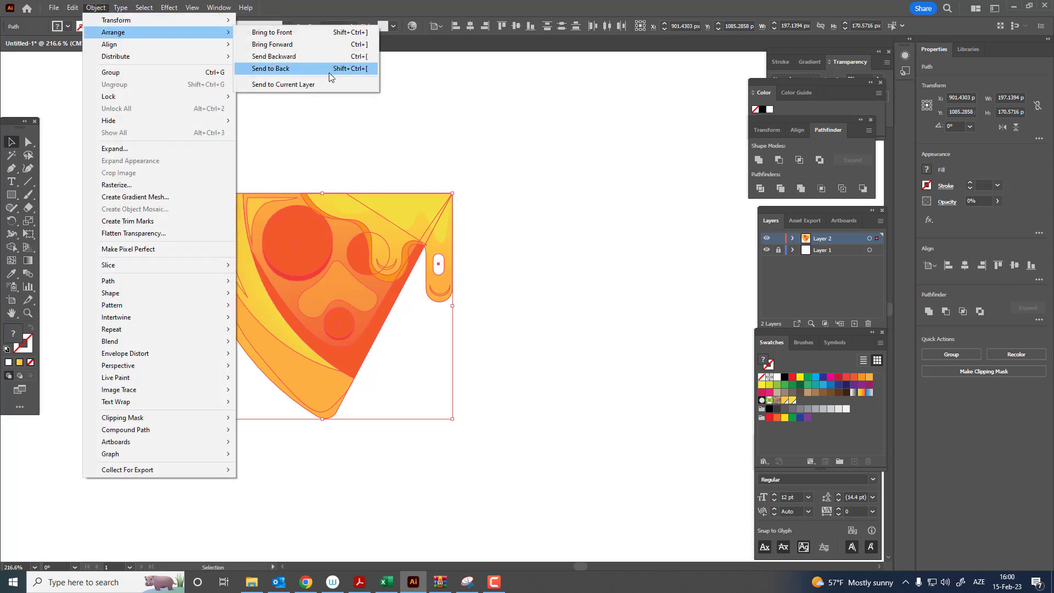
pyautogui.click(329, 70)
pyautogui.click(477, 324)
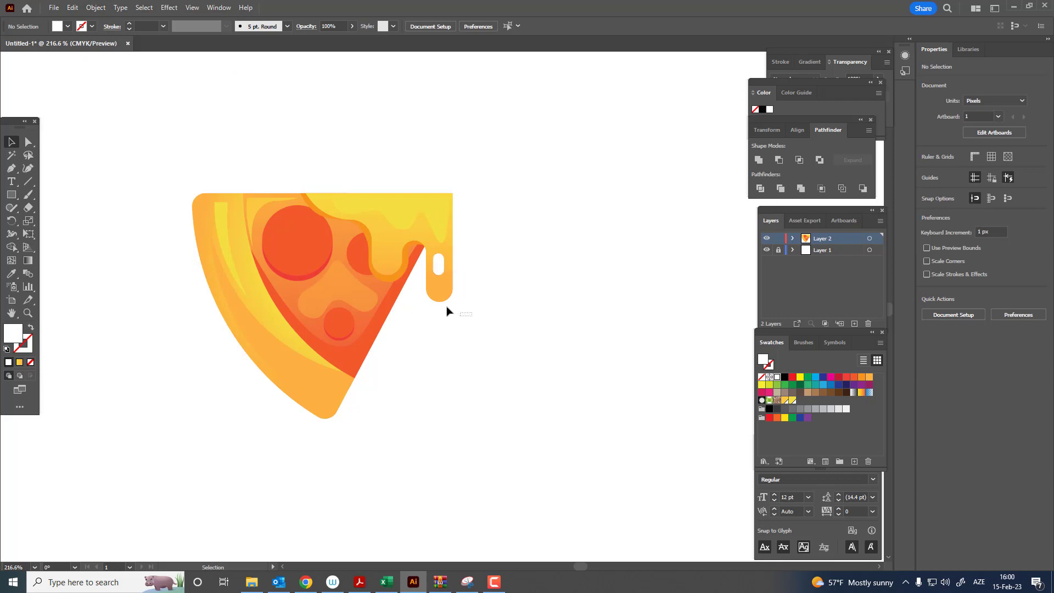
pyautogui.click(422, 286)
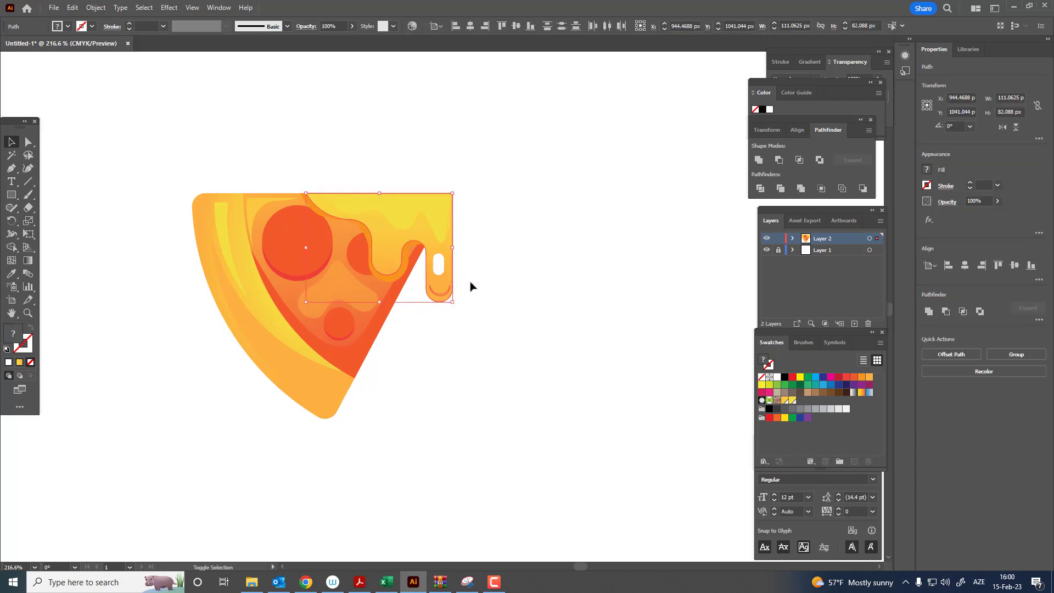
pyautogui.click(479, 304)
# Step: Move the white pill slightly right and subtract it from the cheese with Minus Front
pyautogui.press('z')
pyautogui.click(457, 271)
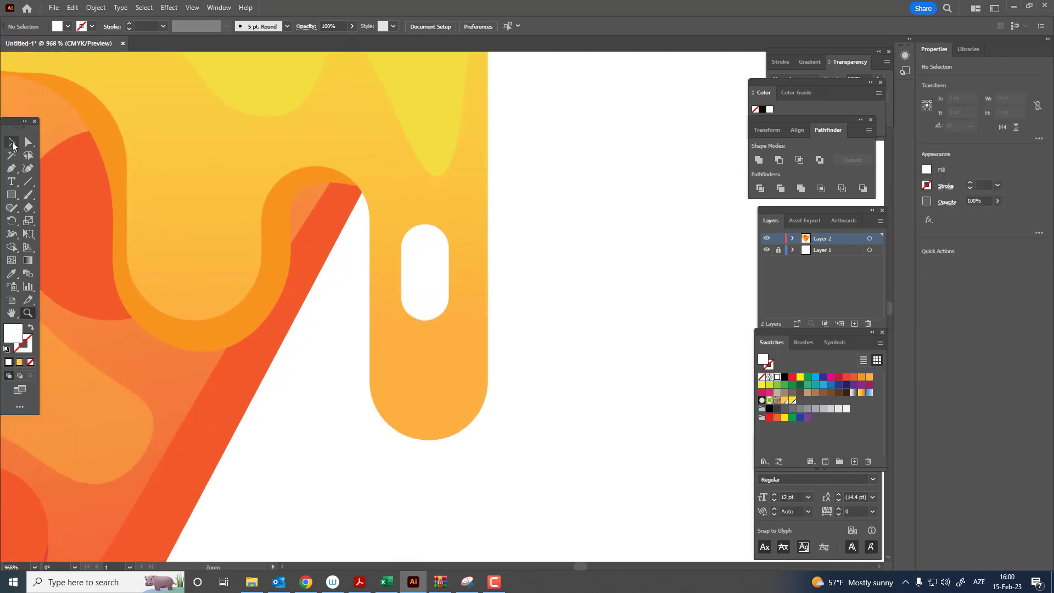
pyautogui.click(12, 144)
pyautogui.moveTo(419, 273); pyautogui.dragTo(426, 273)
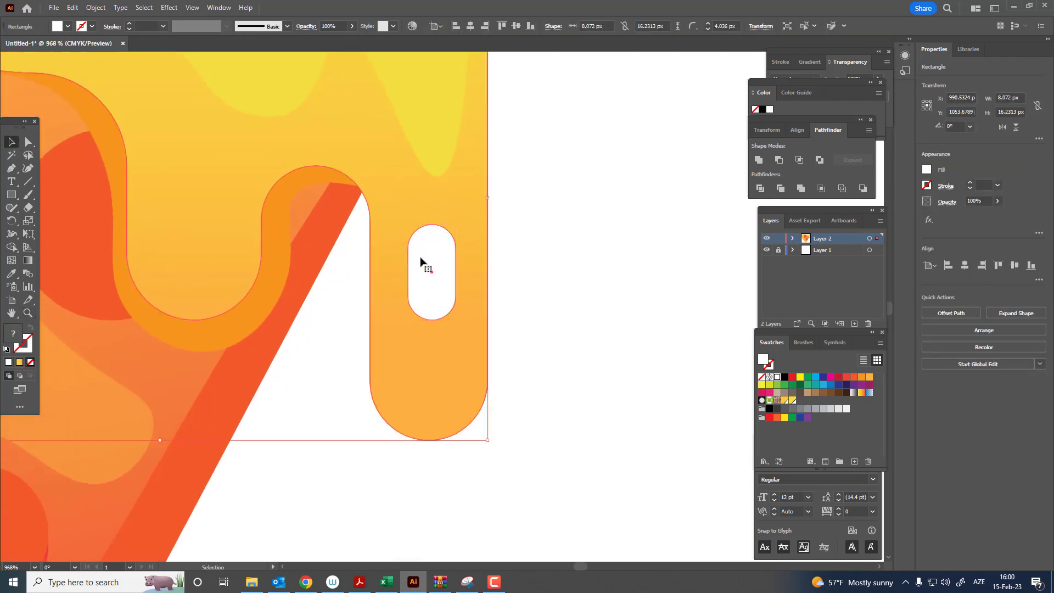
pyautogui.keyDown('shift'); pyautogui.click(466, 248); pyautogui.keyUp('shift')
pyautogui.click(778, 159)
pyautogui.hotkey('ctrl', '0')
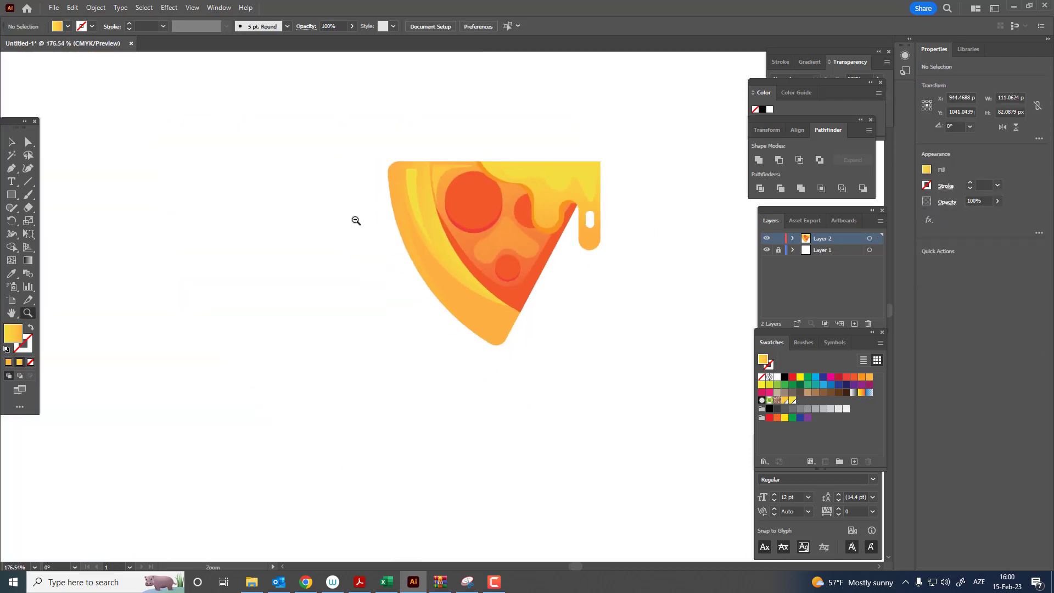
# Step: Draw several small circles with the Ellipse Tool across the three pepperoni
pyautogui.press('z')
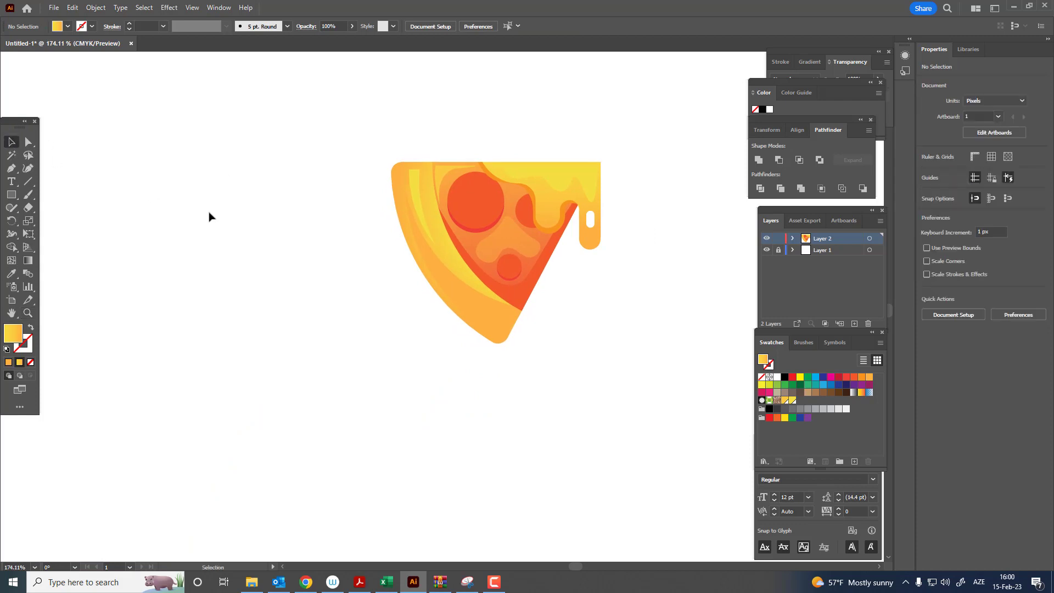
pyautogui.moveTo(209, 214); pyautogui.dragTo(338, 247)
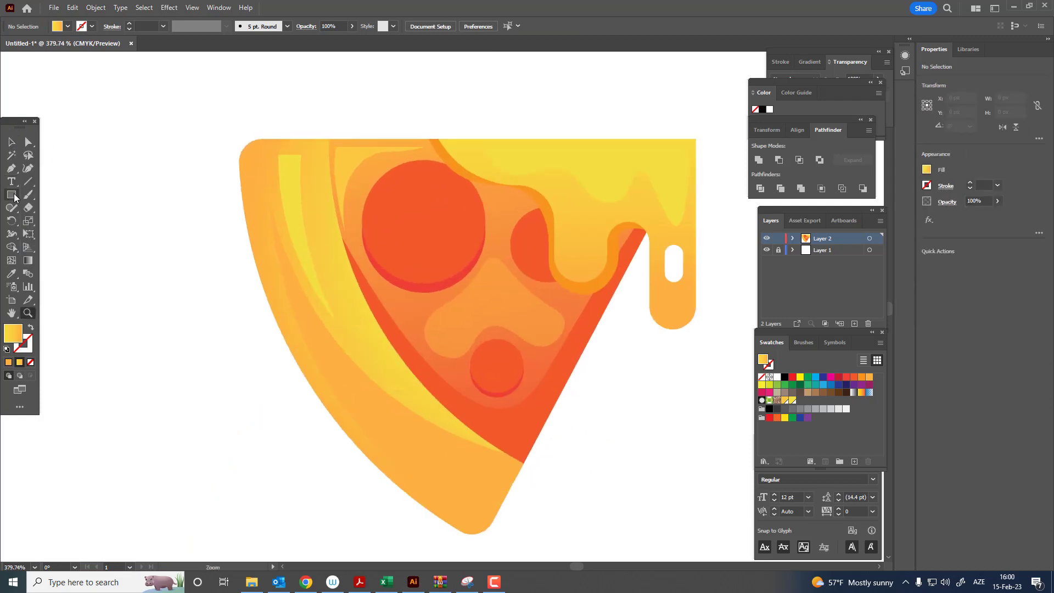
pyautogui.moveTo(13, 191); pyautogui.dragTo(55, 220)
pyautogui.moveTo(397, 193); pyautogui.dragTo(427, 221)
pyautogui.moveTo(452, 218)
pyautogui.mouseDown()
pyautogui.moveTo(464, 230)
pyautogui.moveTo(439, 268)
pyautogui.mouseUp()
pyautogui.moveTo(490, 357); pyautogui.dragTo(496, 365)
pyautogui.moveTo(506, 362)
pyautogui.mouseDown()
pyautogui.moveTo(516, 373)
pyautogui.moveTo(499, 382)
pyautogui.mouseUp()
pyautogui.moveTo(529, 233); pyautogui.dragTo(536, 247)
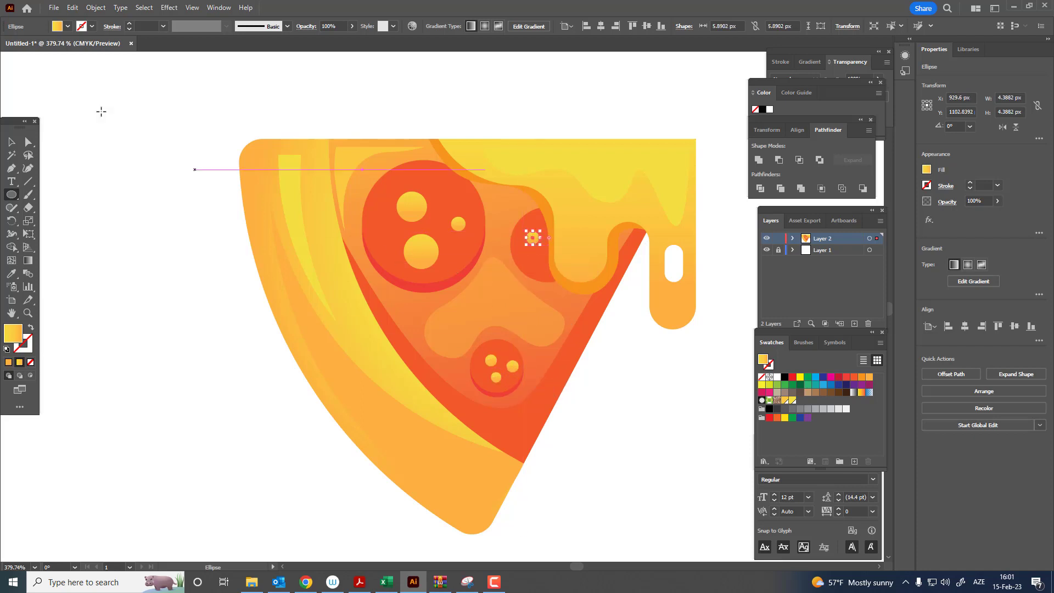
# Step: Shift-select all the pepperoni dots together
pyautogui.click(11, 141)
pyautogui.keyDown('shift'); pyautogui.click(458, 224); pyautogui.keyUp('shift')
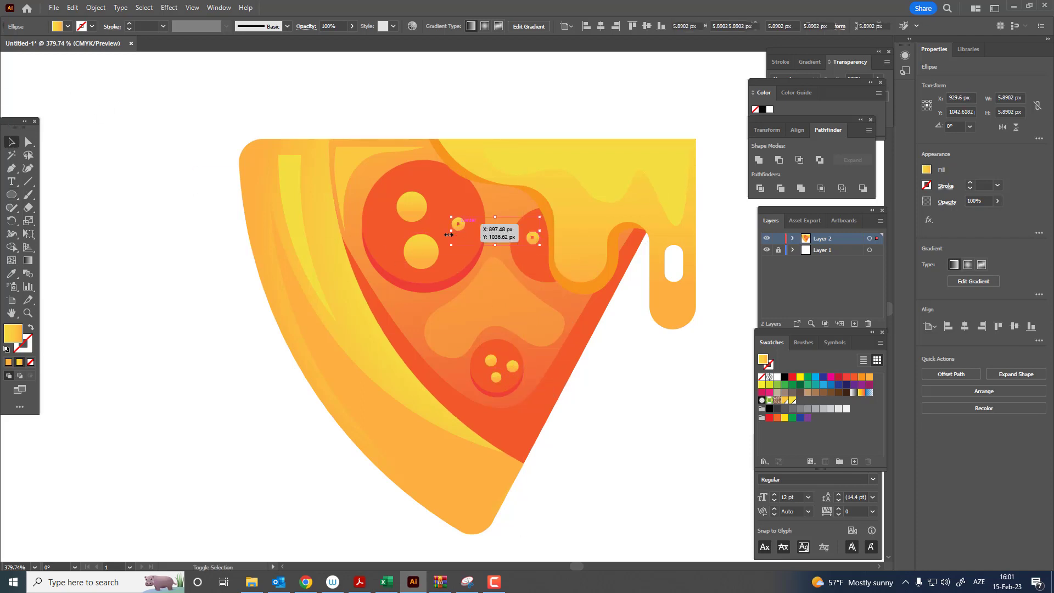
pyautogui.keyDown('shift'); pyautogui.click(421, 251); pyautogui.keyUp('shift')
pyautogui.keyDown('shift'); pyautogui.click(492, 361); pyautogui.keyUp('shift')
pyautogui.keyDown('shift'); pyautogui.click(512, 366); pyautogui.keyUp('shift')
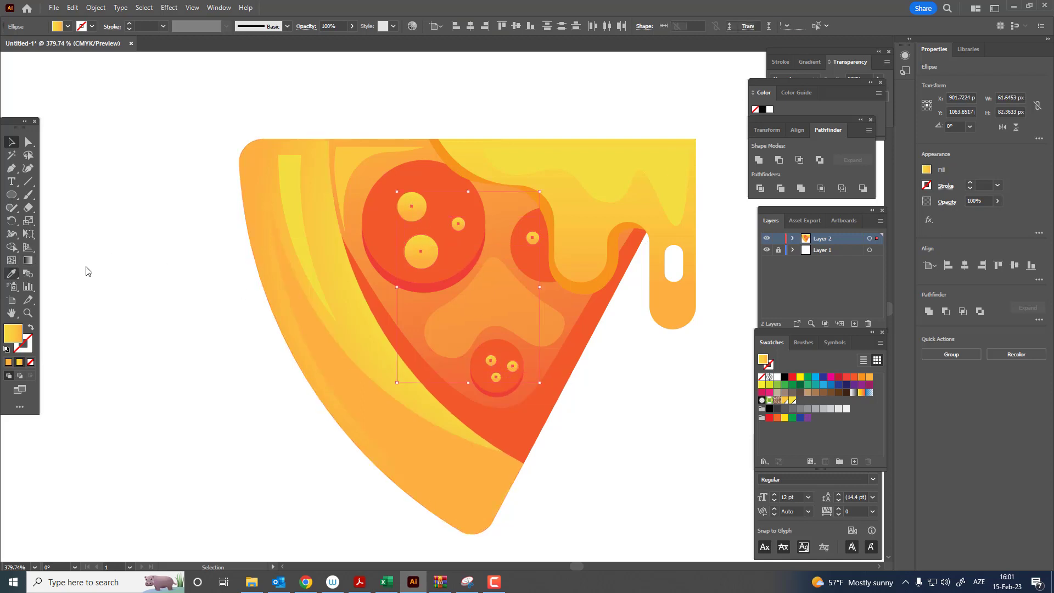
# Step: Eyedrop the pepperoni red onto the dots and lighten it in the Color Picker
pyautogui.click(376, 216)
pyautogui.doubleClick(11, 333)
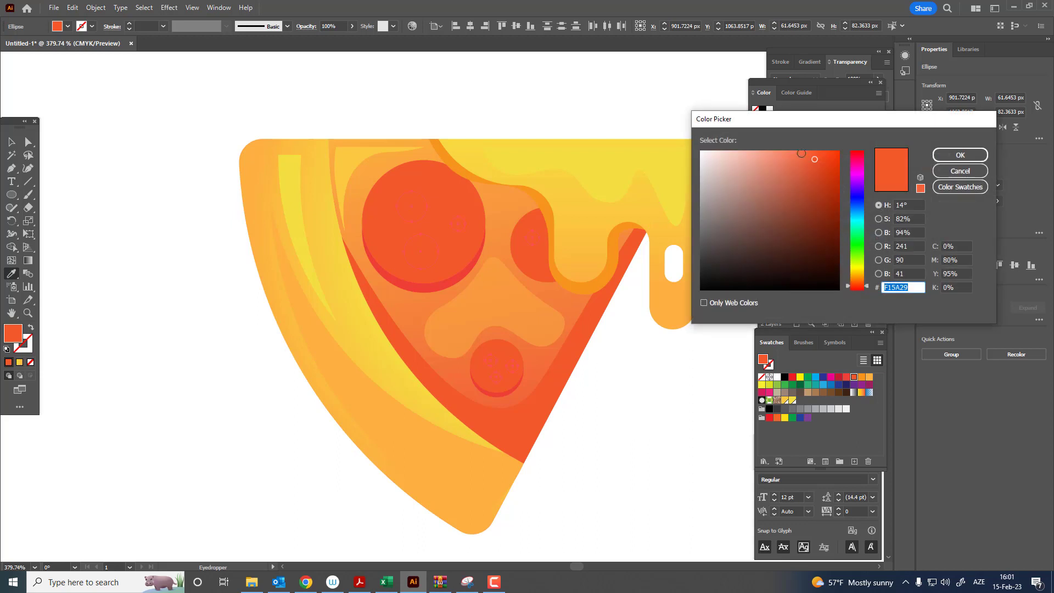
pyautogui.moveTo(800, 154); pyautogui.dragTo(792, 155)
pyautogui.click(940, 156)
pyautogui.hotkey('ctrl', '0')
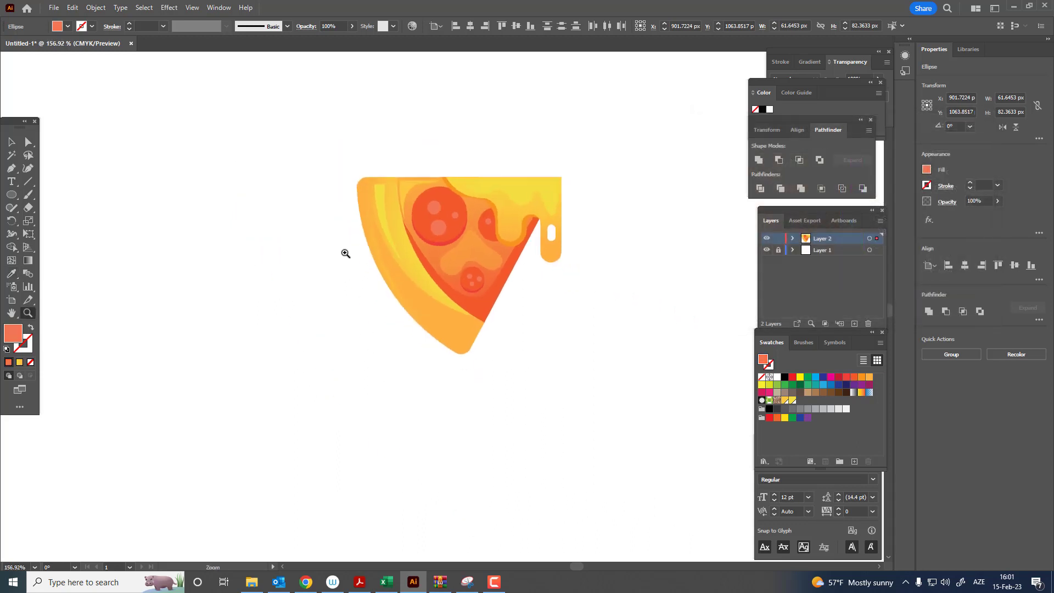
# Step: Change the dots to an even paler coral and deselect them
pyautogui.doubleClick(13, 333)
pyautogui.moveTo(790, 154); pyautogui.dragTo(777, 150)
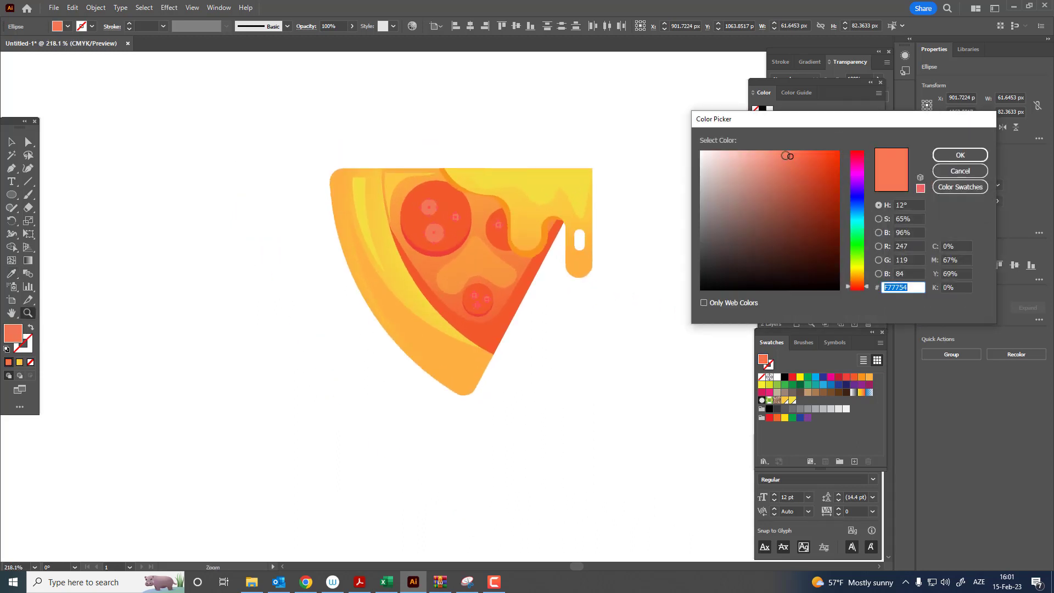
pyautogui.press('Return')
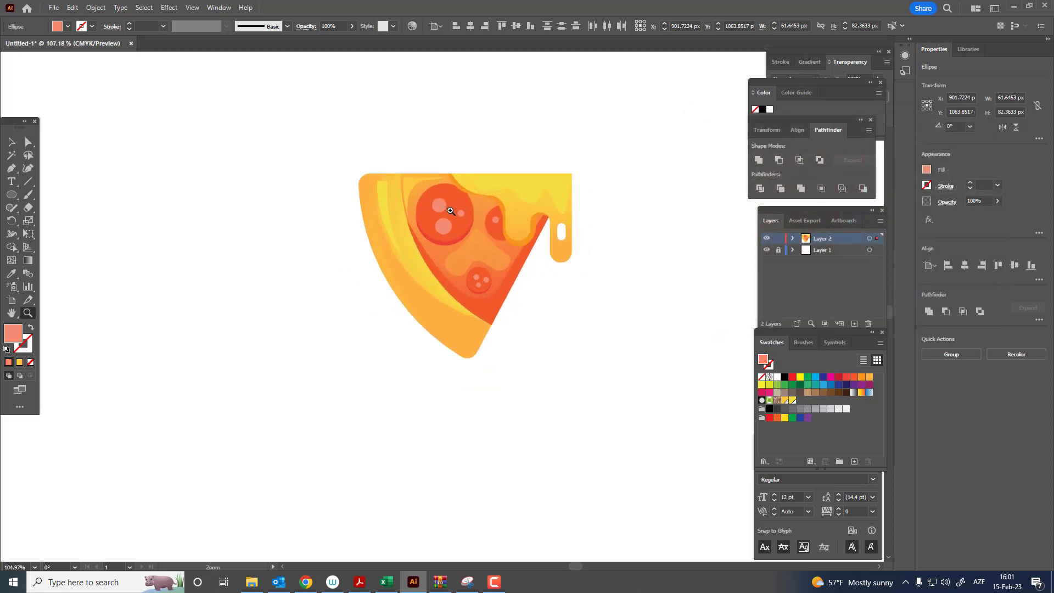
pyautogui.moveTo(377, 209); pyautogui.dragTo(90, 189)
pyautogui.click(11, 141)
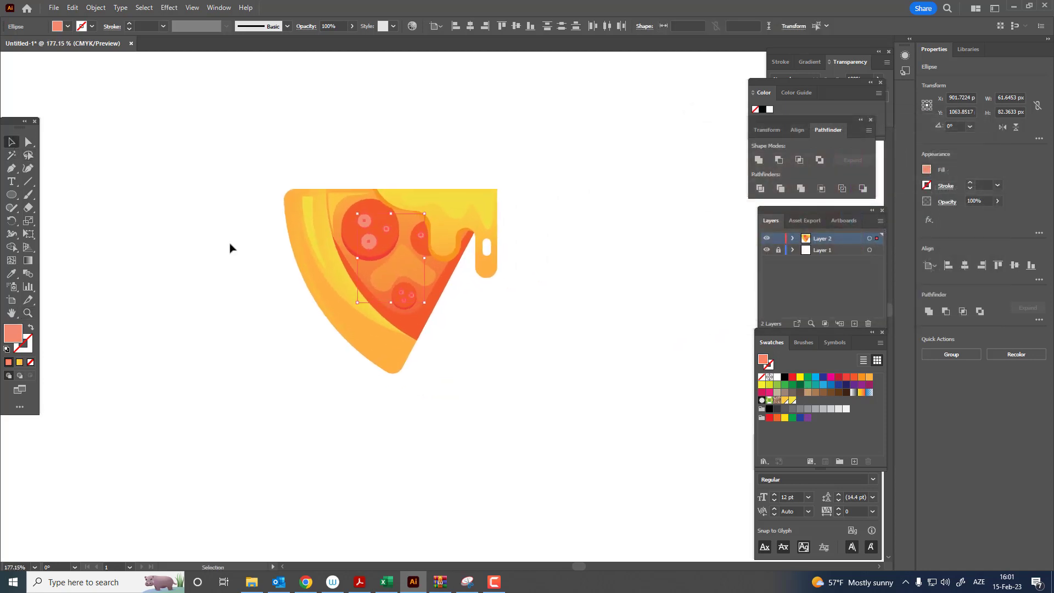
pyautogui.click(578, 349)
pyautogui.press('z')
pyautogui.moveTo(526, 342); pyautogui.dragTo(76, 218)
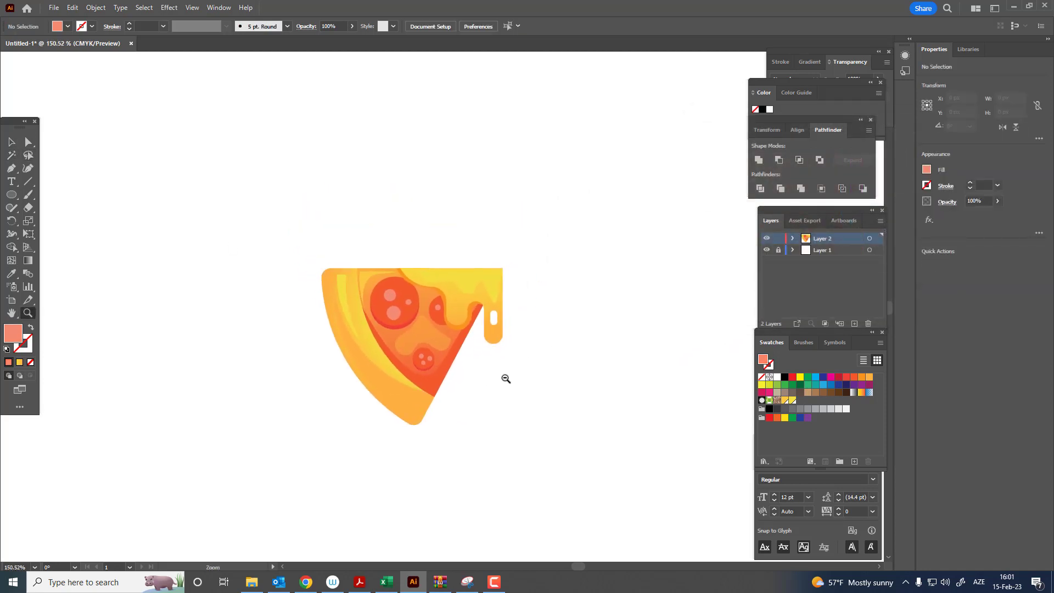
# Step: Marquee-select every shape of the pizza slice and group them into one object
pyautogui.click(11, 142)
pyautogui.moveTo(273, 238); pyautogui.dragTo(578, 433)
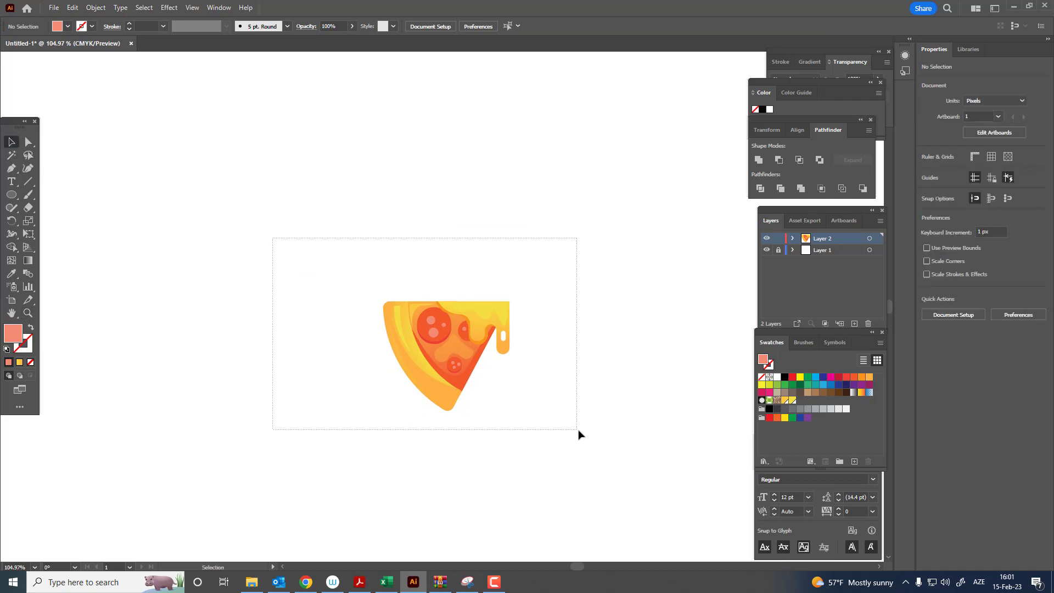
pyautogui.click(98, 10)
pyautogui.click(118, 71)
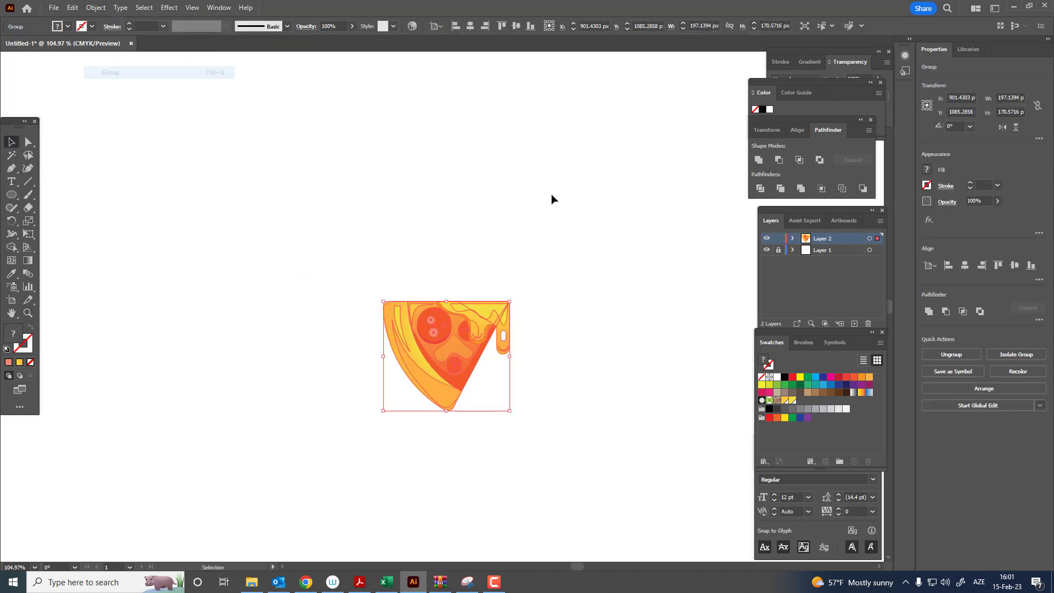
# Step: Deselect the grouped pizza and zoom in to review the finished slice
pyautogui.click(553, 198)
pyautogui.press('z')
pyautogui.moveTo(472, 282); pyautogui.dragTo(527, 283)
pyautogui.moveTo(470, 251); pyautogui.dragTo(628, 163)
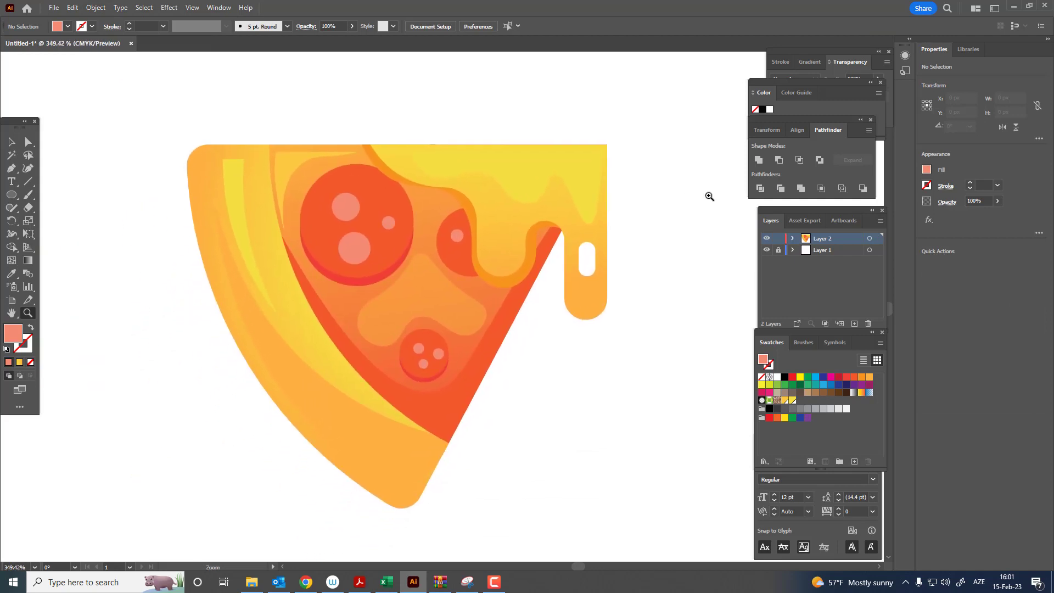